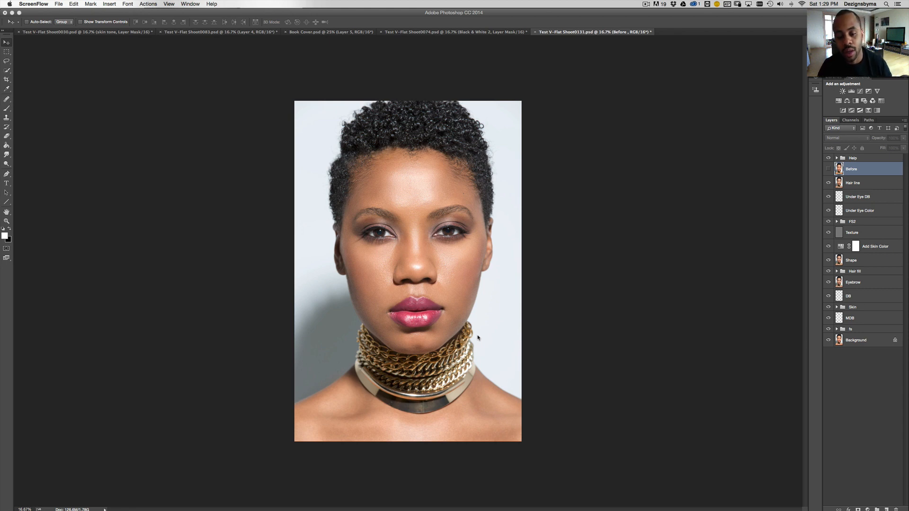
- Compare the retouched portrait with the original by switching the Before layer on and off
click(827, 169)
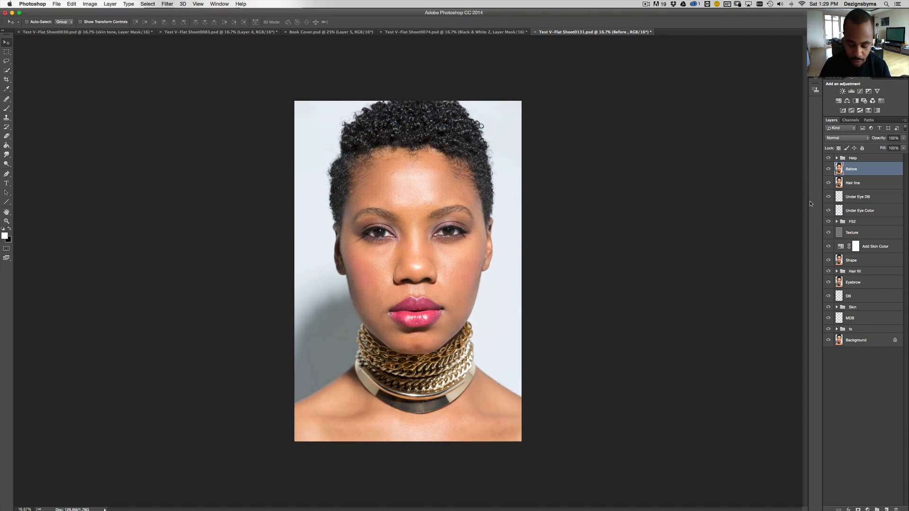
click(828, 169)
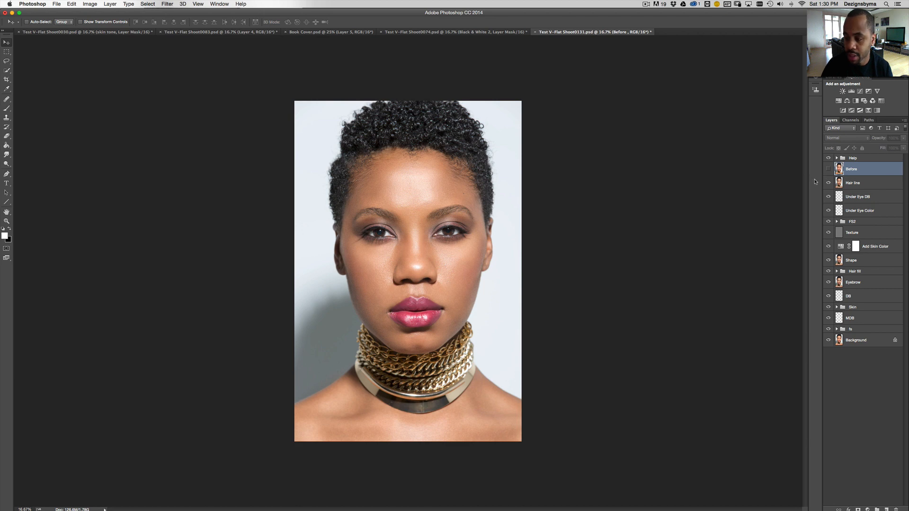
click(828, 170)
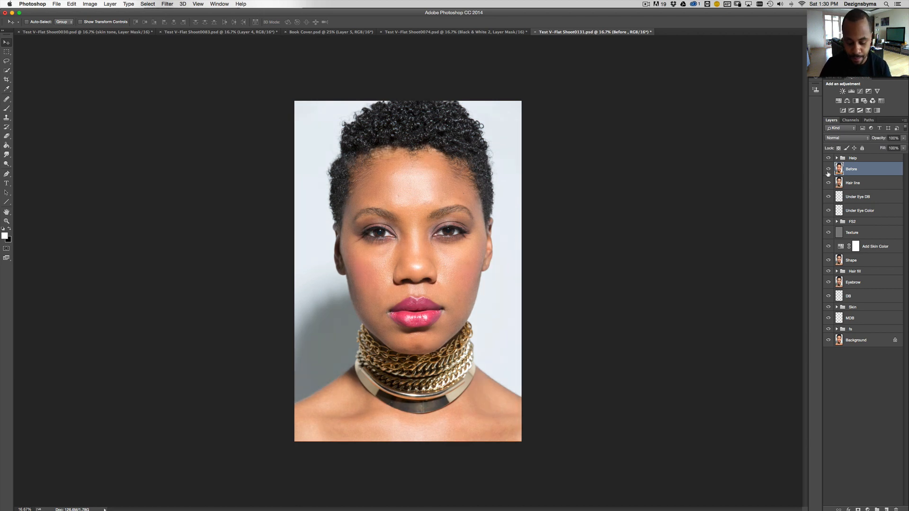
click(828, 169)
- Hide every layer and group from Hair line down to MDB, and expand the fs group
key(super+plus)
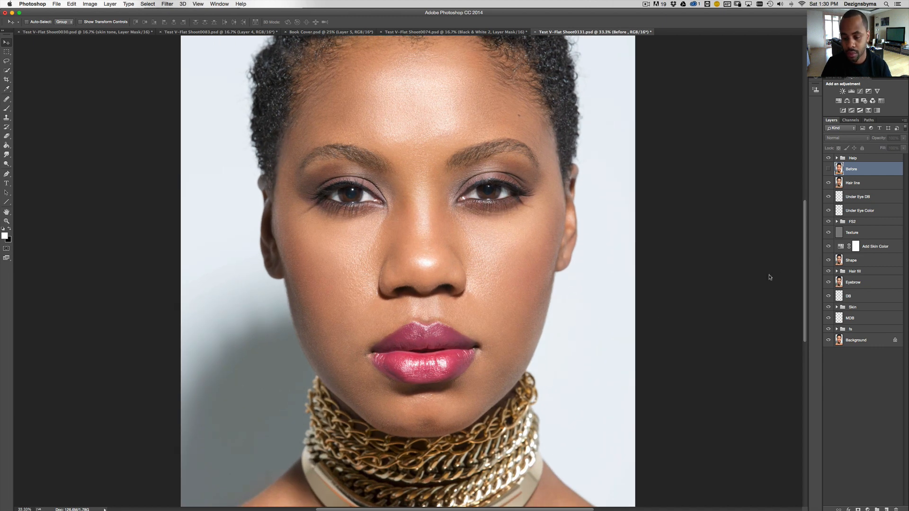
scroll(615, 310, down, 3)
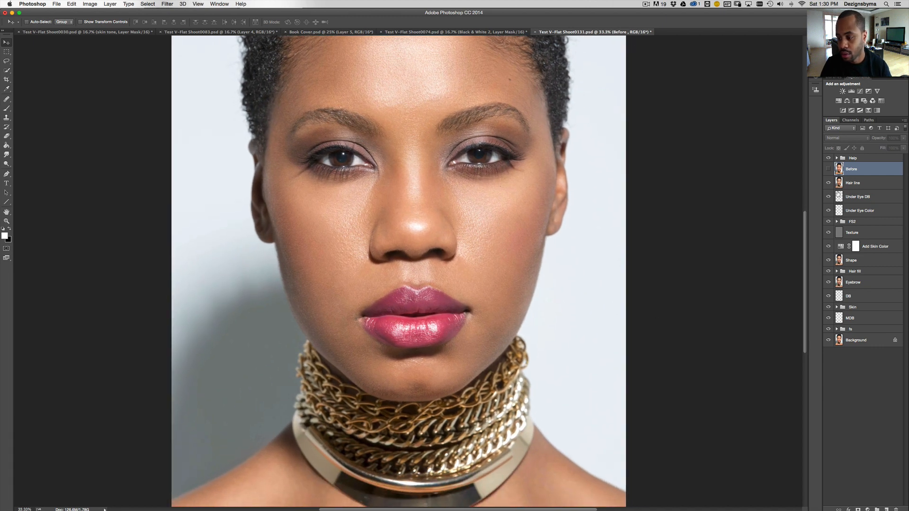
drag(827, 183, 828, 320)
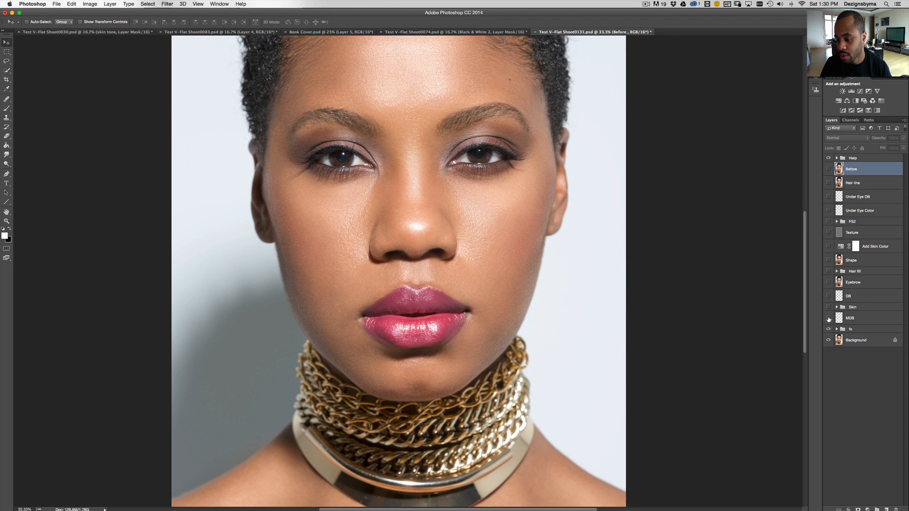
click(836, 329)
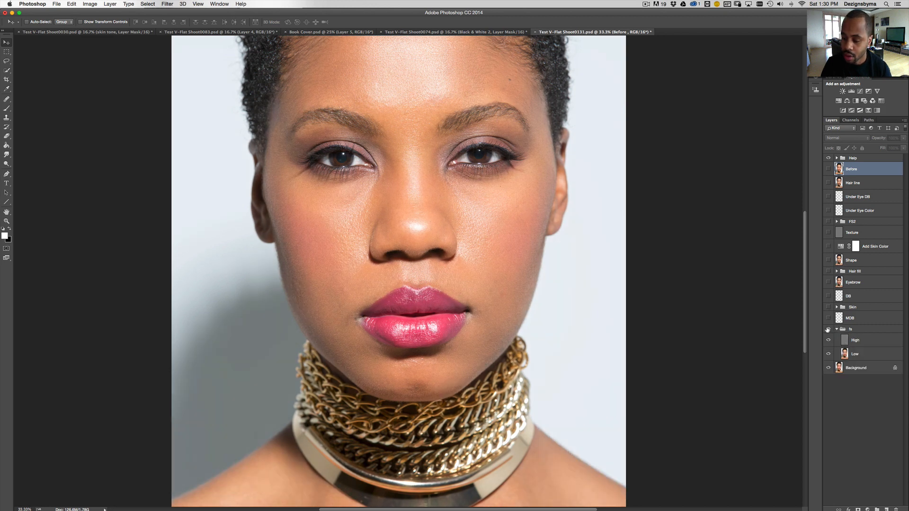
- Compare the whole face with the fs group's visibility switched on and off
click(828, 331)
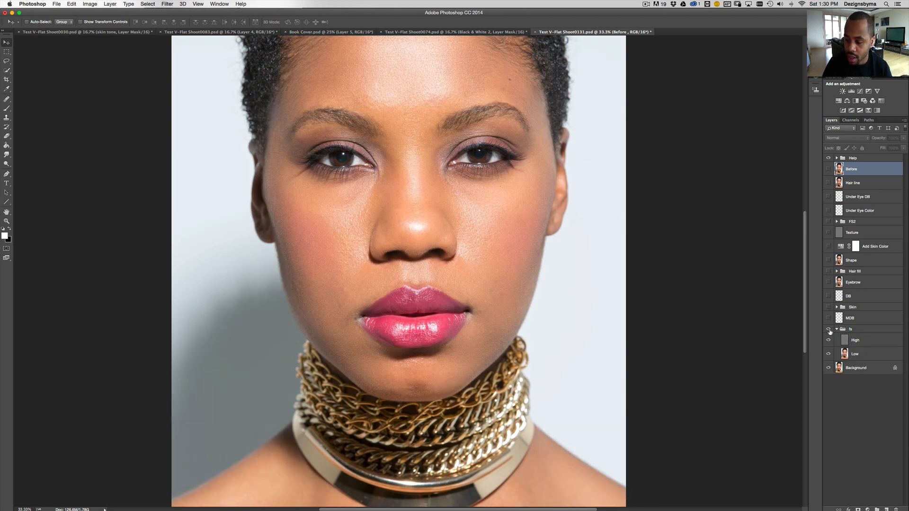
click(828, 330)
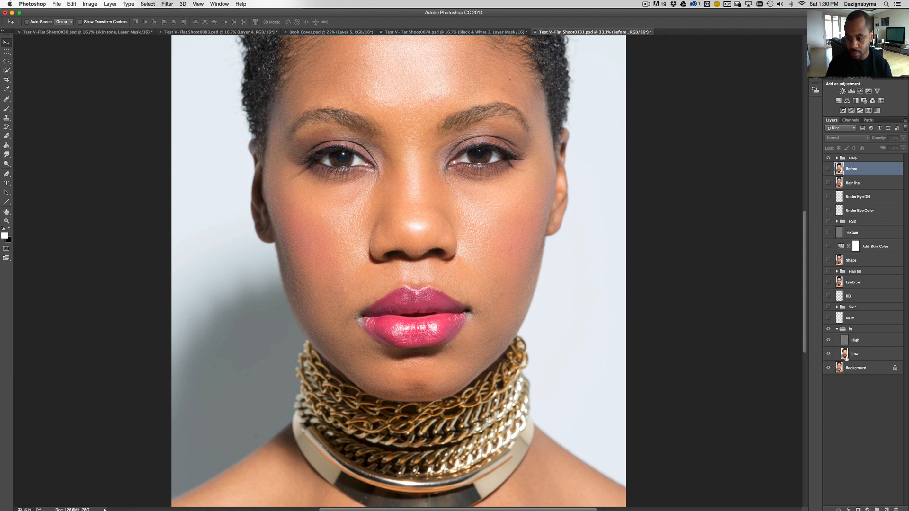
click(828, 329)
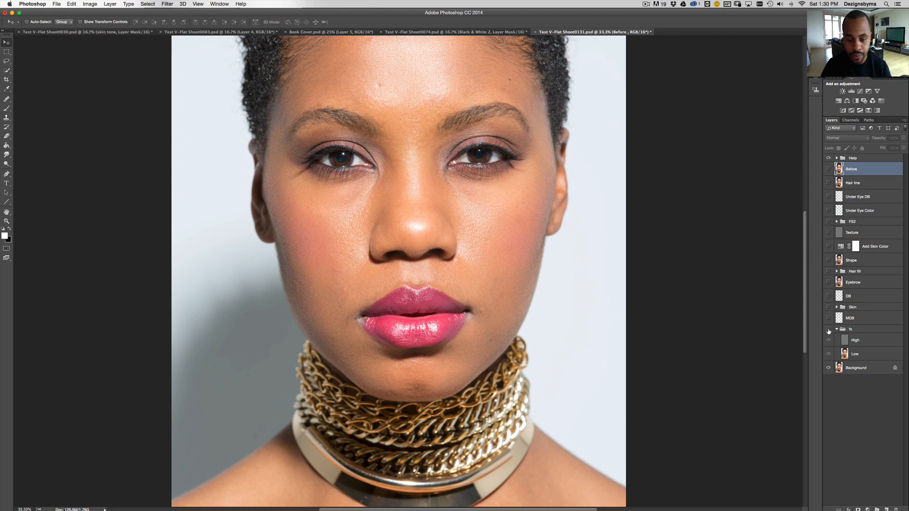
click(828, 329)
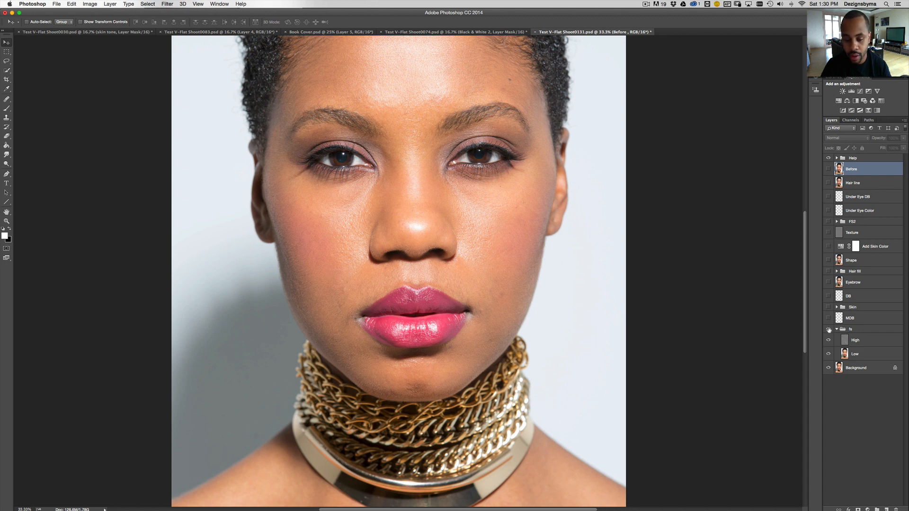
click(827, 329)
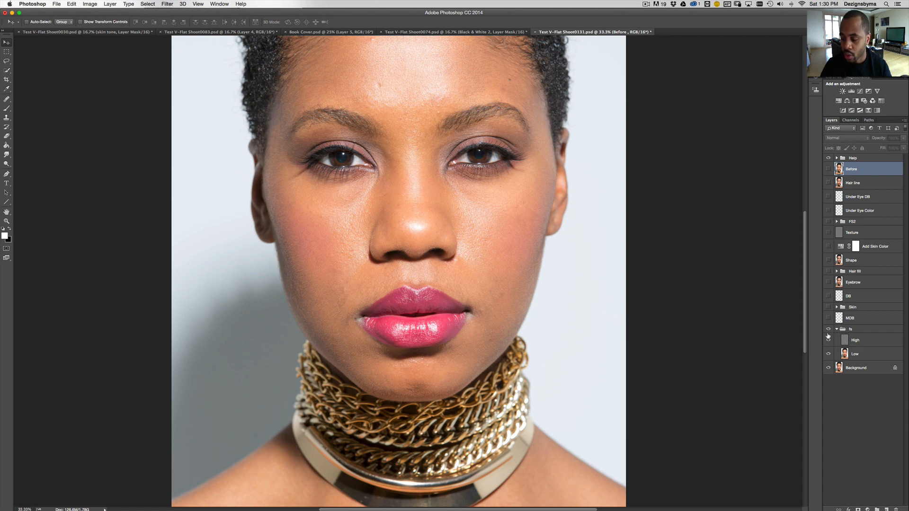
- Select the High layer in the fs group and check the portrait with that layer hidden and shown
click(865, 342)
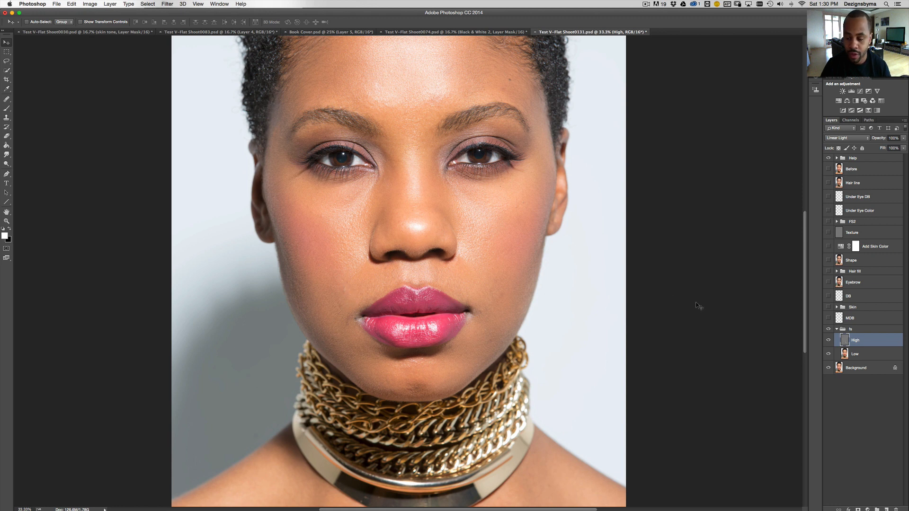
click(828, 340)
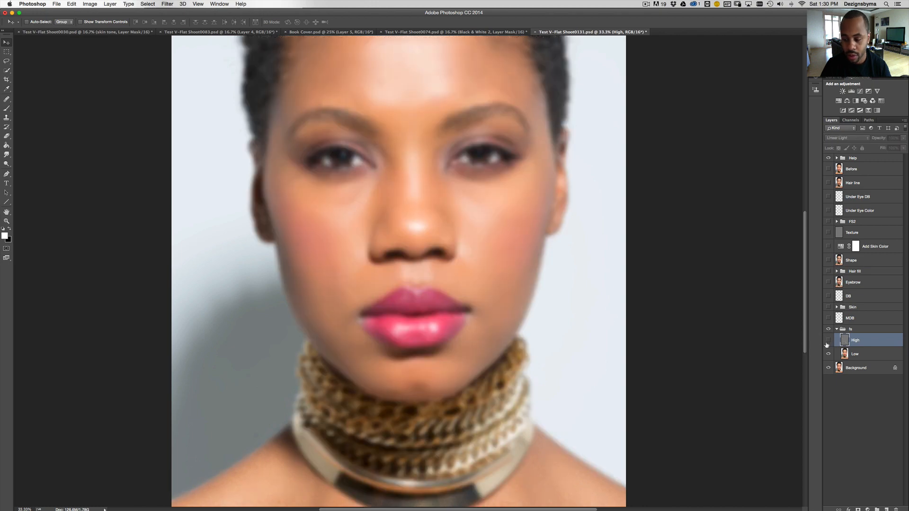
click(828, 341)
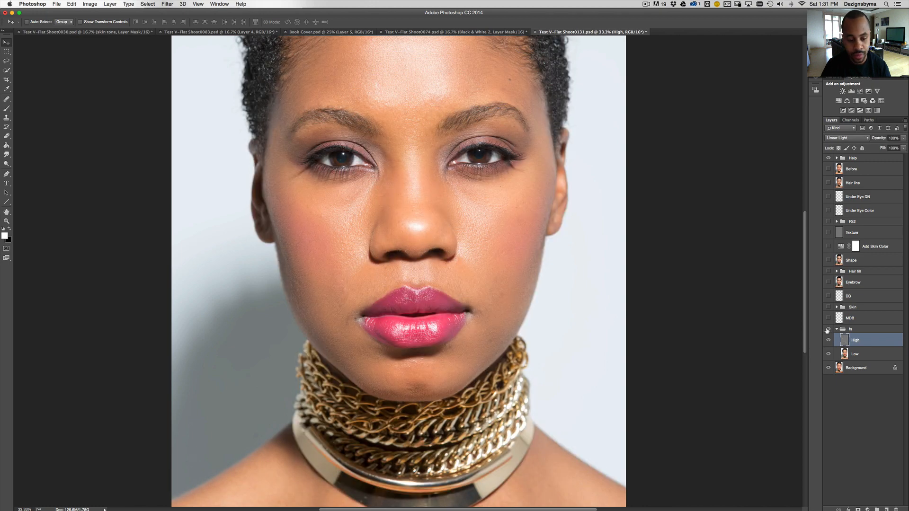
- Examine the mouth, cheeks and eyes at 66.7% with the fs group on and off, and collapse the group
key(super+equal)
key(super+equal)
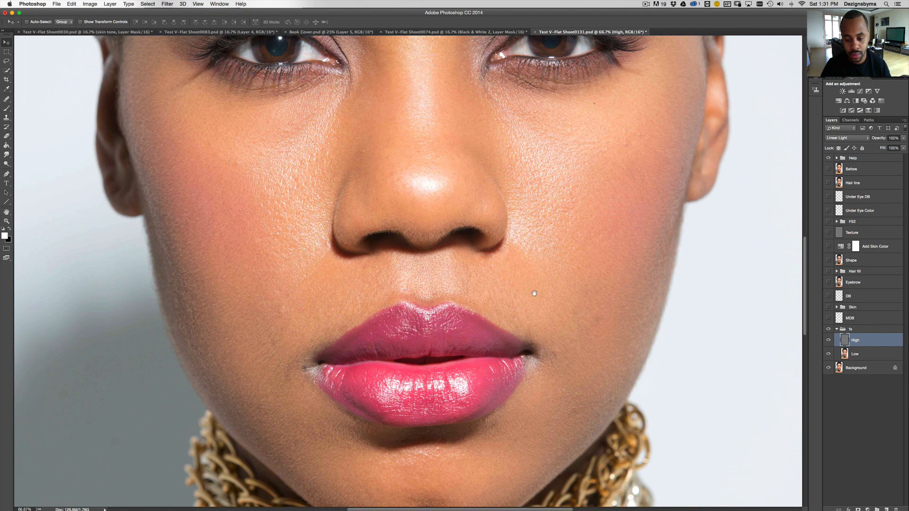
drag(534, 293, 536, 246)
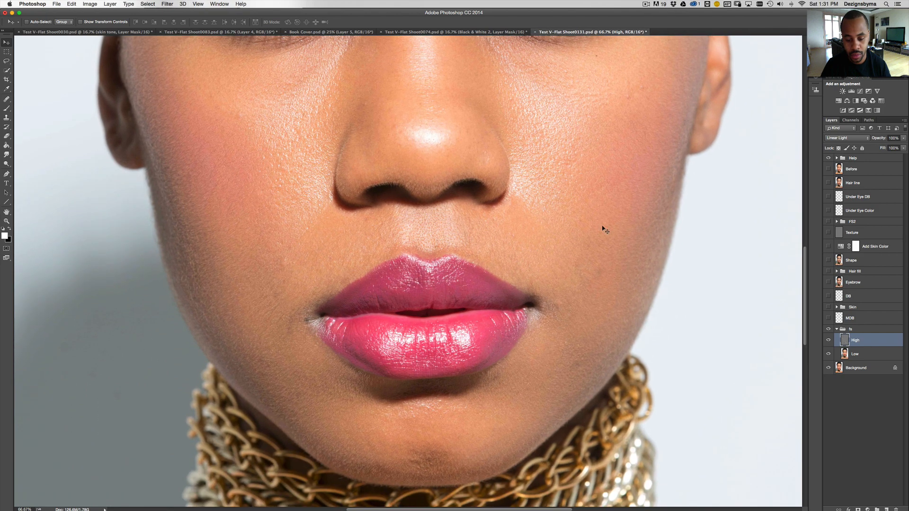
click(828, 330)
click(828, 330)
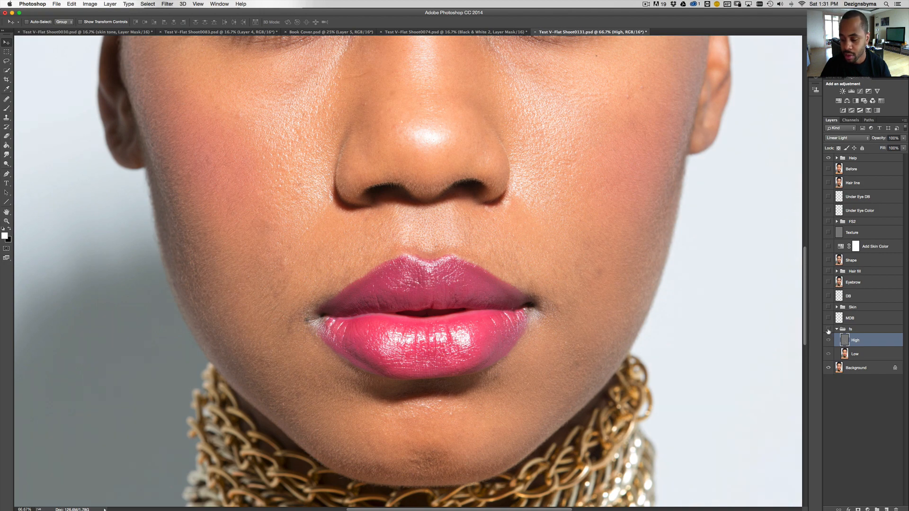
drag(336, 222, 404, 307)
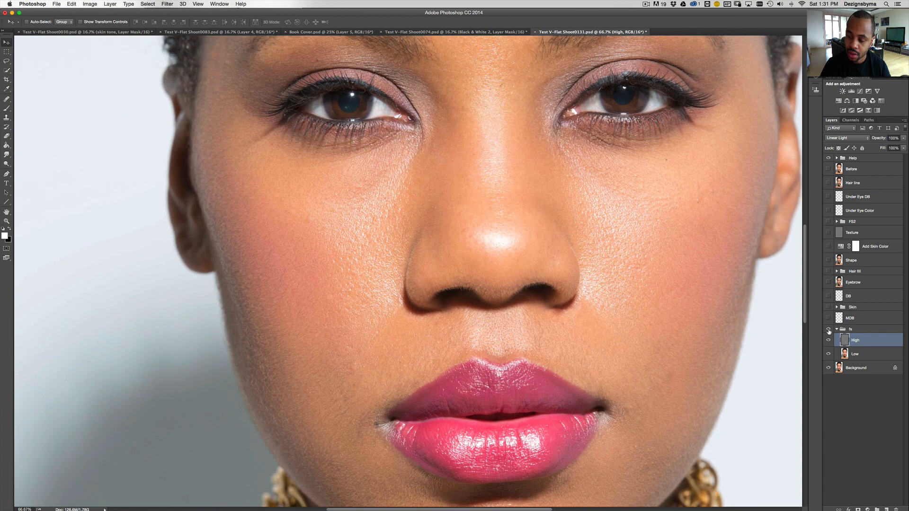
click(829, 329)
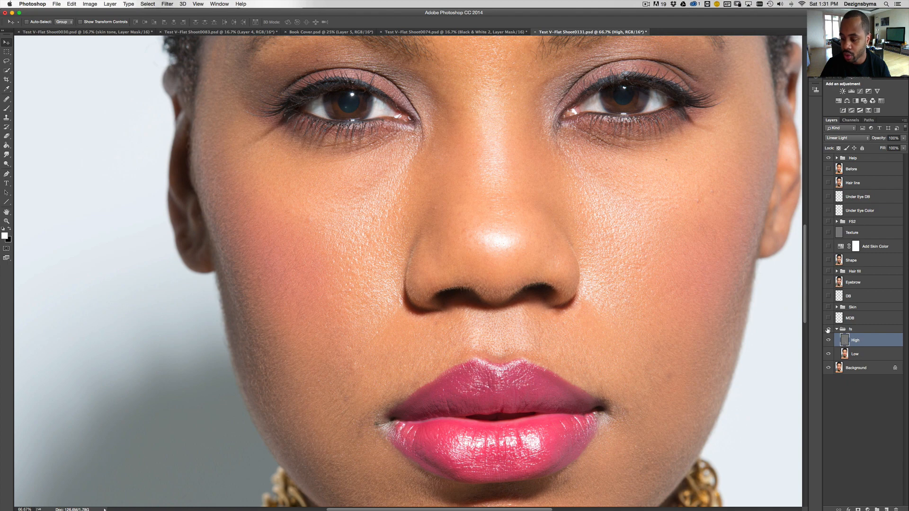
click(828, 330)
click(828, 330)
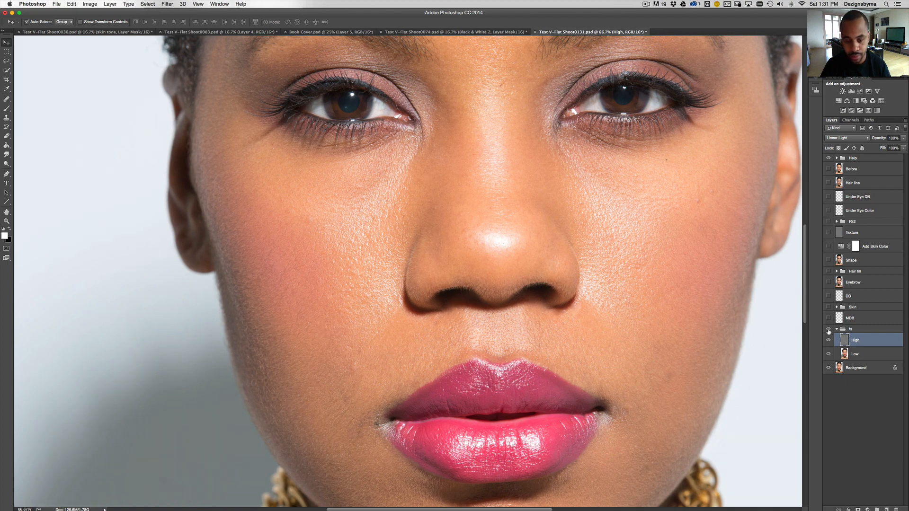
key(super+minus)
key(super+minus)
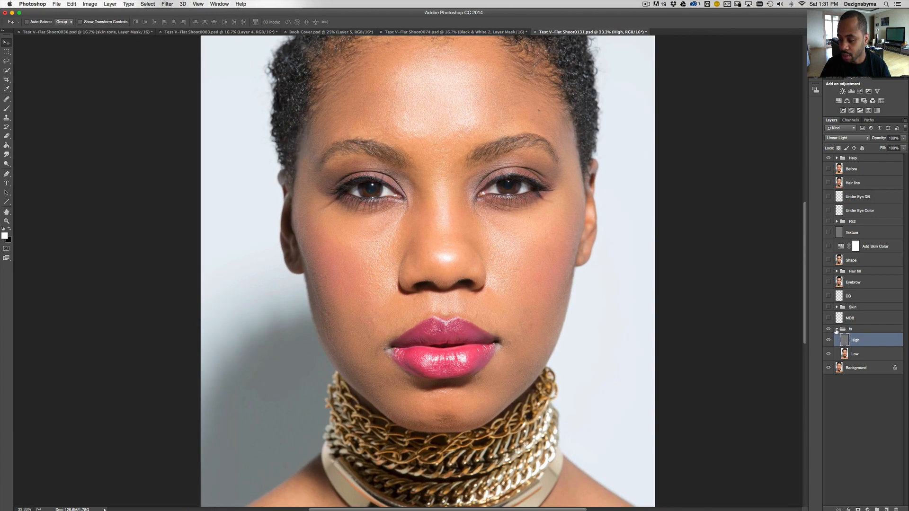
click(837, 329)
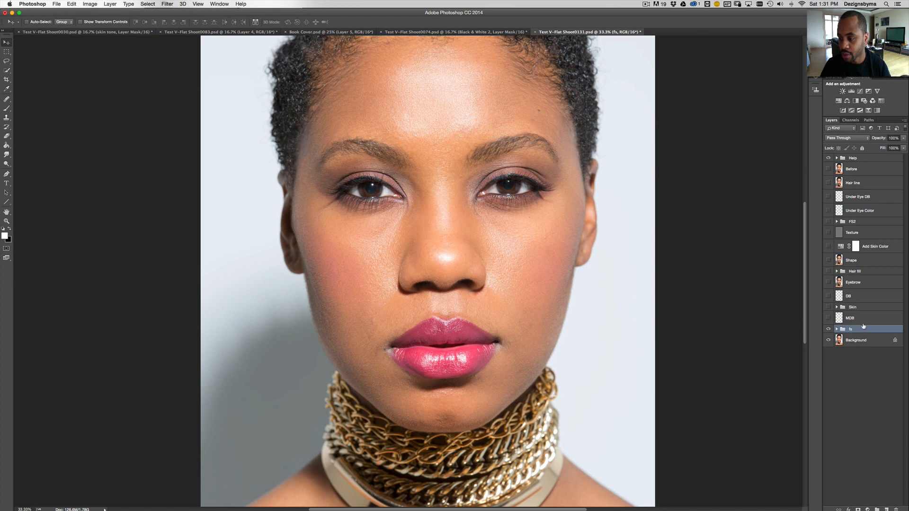
- Expand the Help group and make it visible together with its Black & White 2 adjustment layer
click(828, 158)
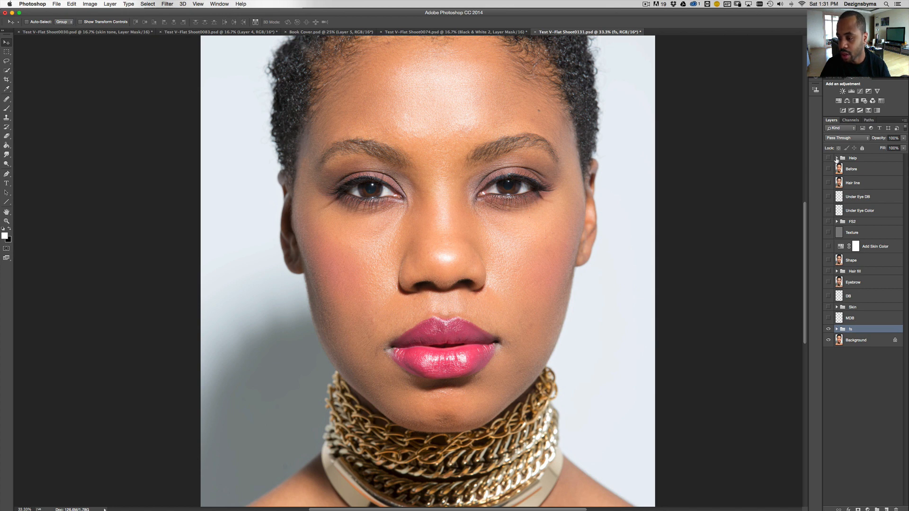
click(836, 158)
click(829, 169)
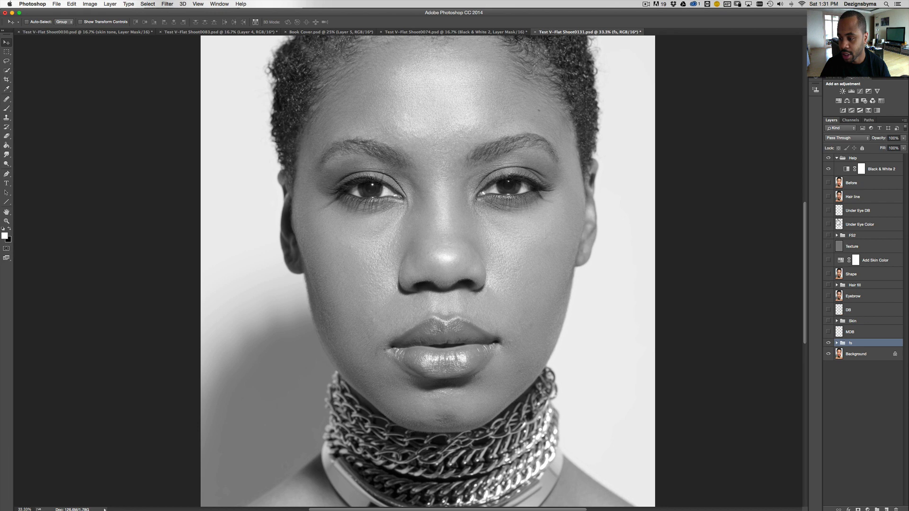
click(836, 158)
click(836, 159)
- Lower the Reds value of the Black & White 2 adjustment to about -38 to darken the skin tones
double_click(846, 169)
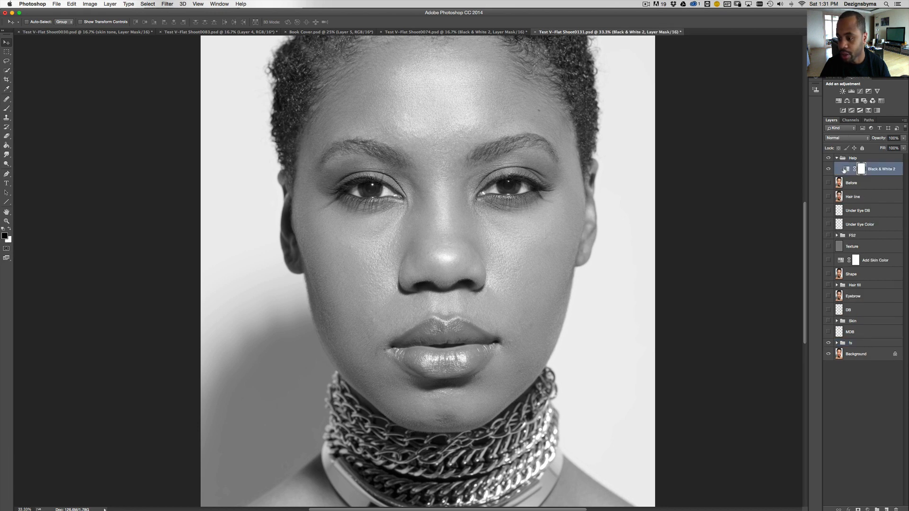
drag(769, 110, 756, 110)
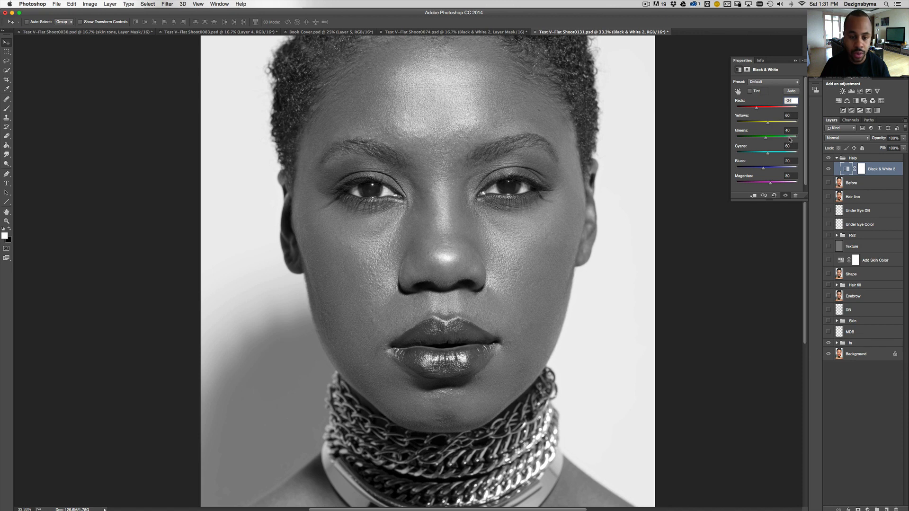
click(796, 60)
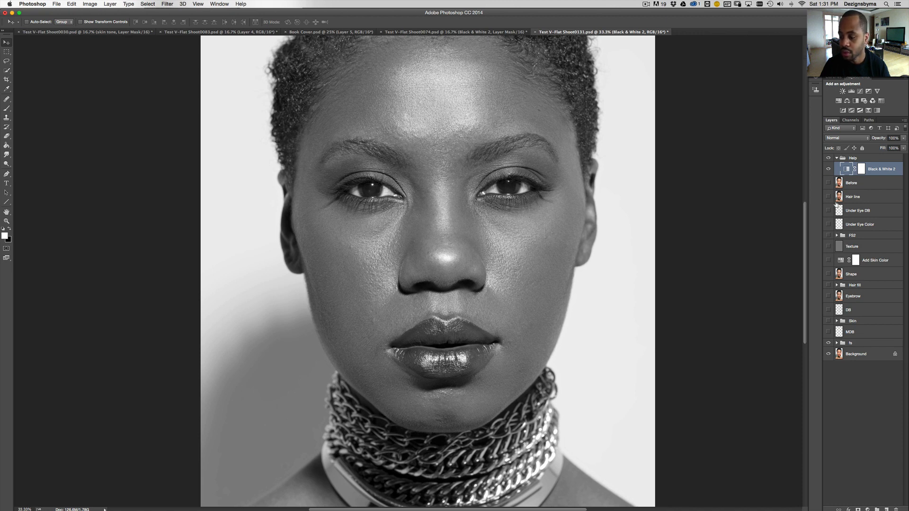
- Select the MDB layer, make it visible, and activate the Brush tool
click(860, 332)
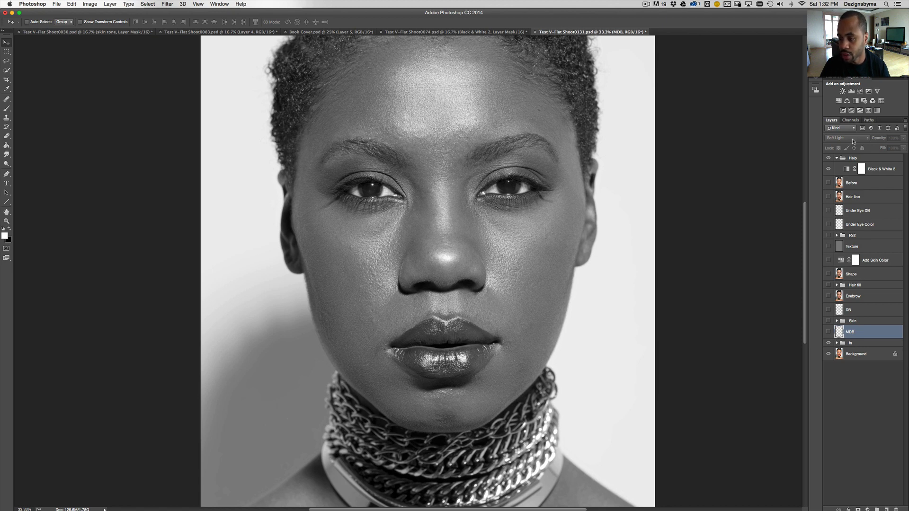
click(828, 331)
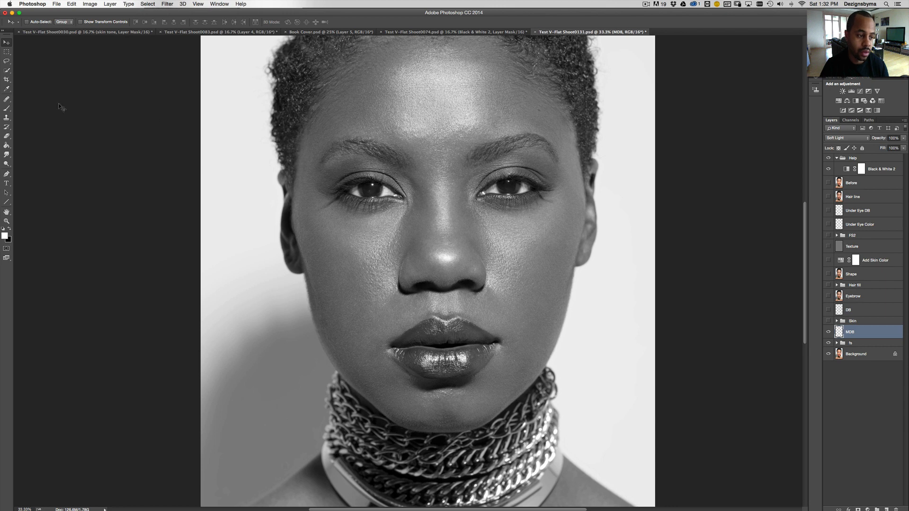
click(6, 108)
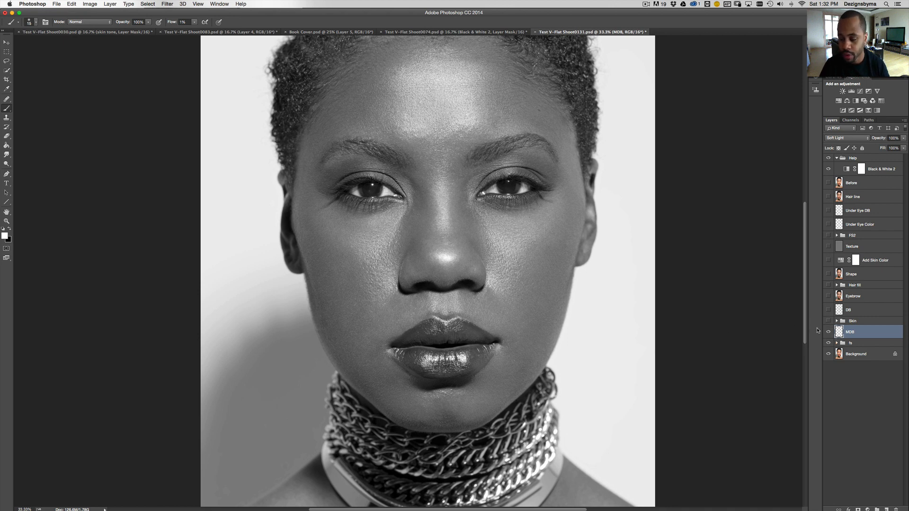
- Compare the cheek and jaw beside the mouth at 100% with the MDB layer repeatedly hidden and shown
key(super+equal)
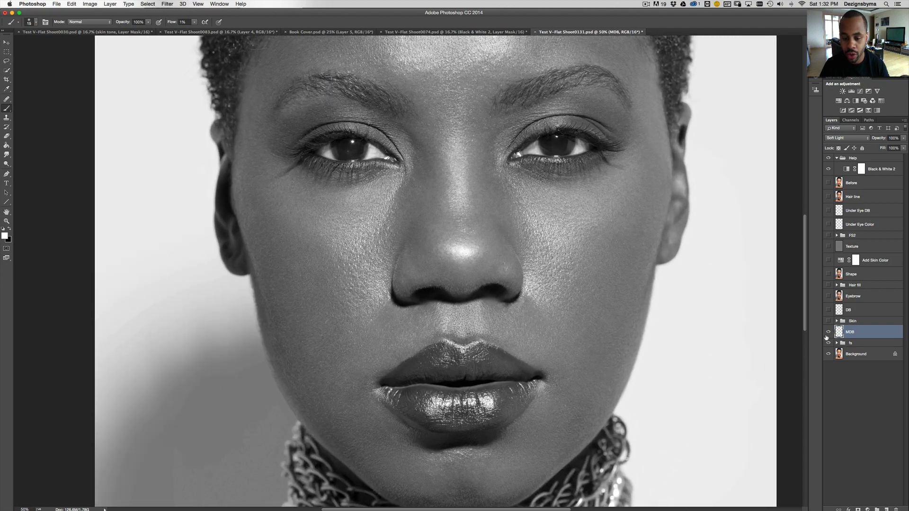
key(super+equal)
key(super+equal)
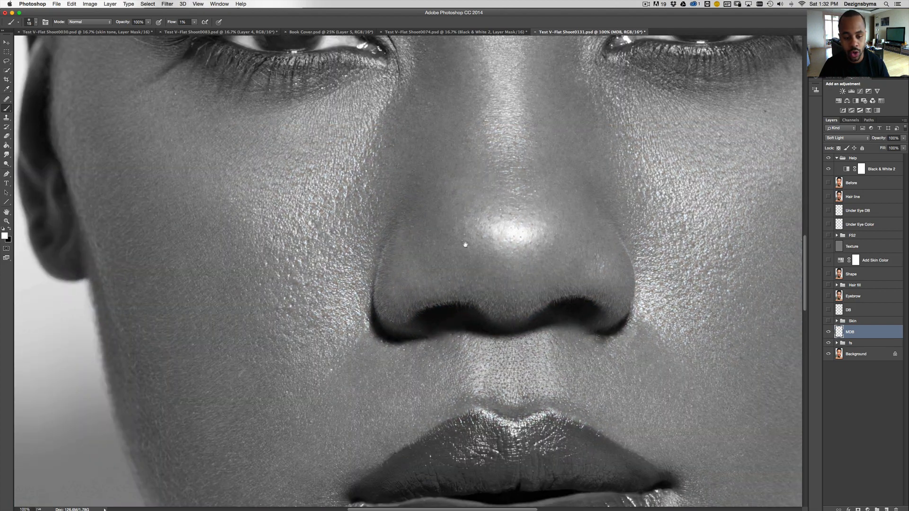
drag(470, 289, 518, 224)
mouse_move(507, 260)
mouse_down()
mouse_move(524, 239)
mouse_move(521, 250)
mouse_move(535, 240)
mouse_up()
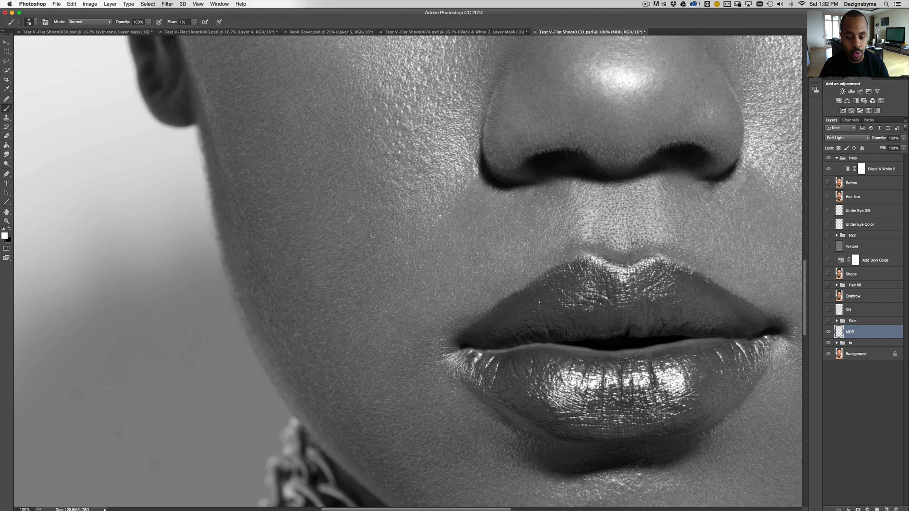
click(827, 333)
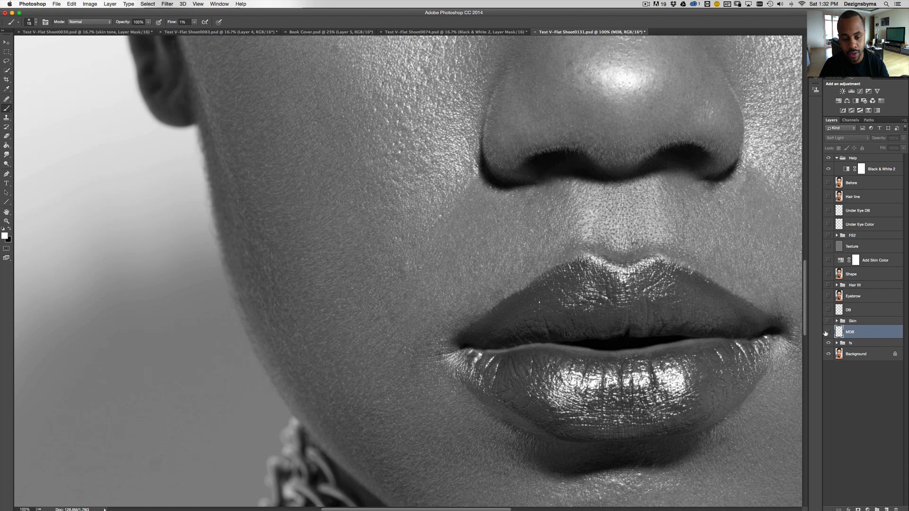
click(828, 333)
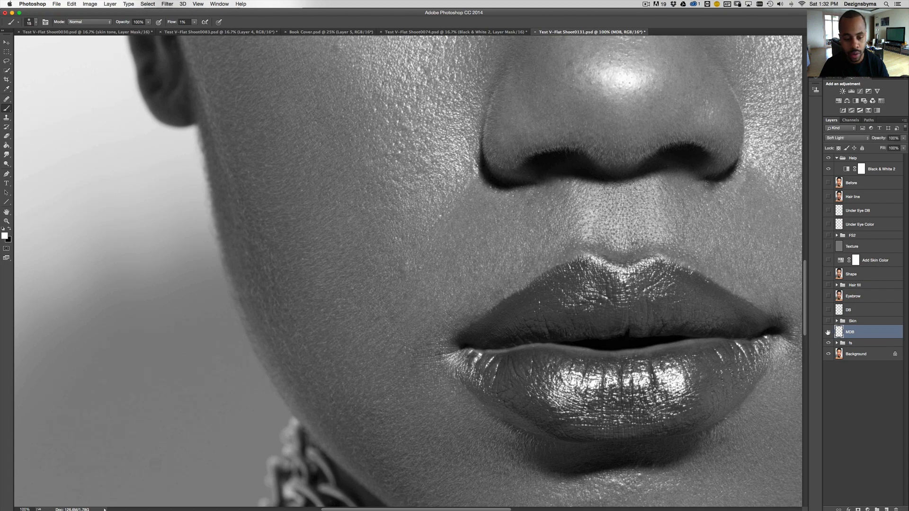
click(829, 332)
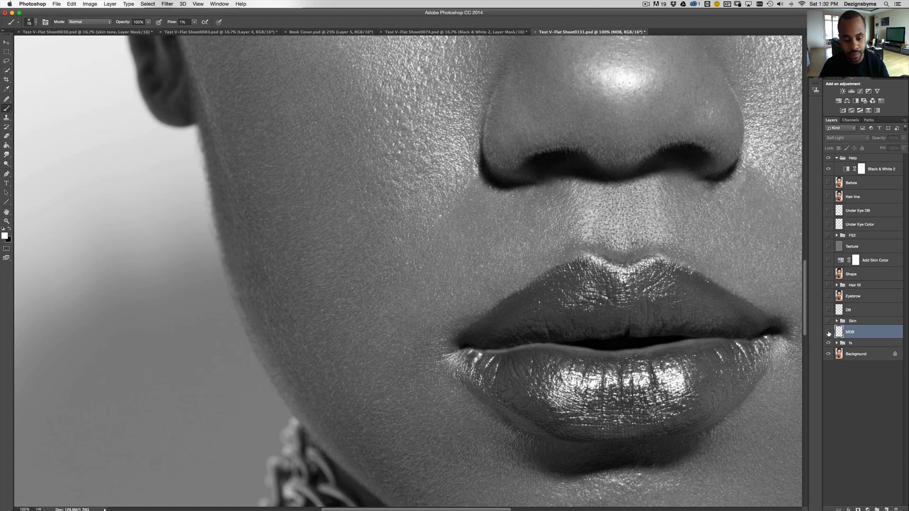
click(828, 332)
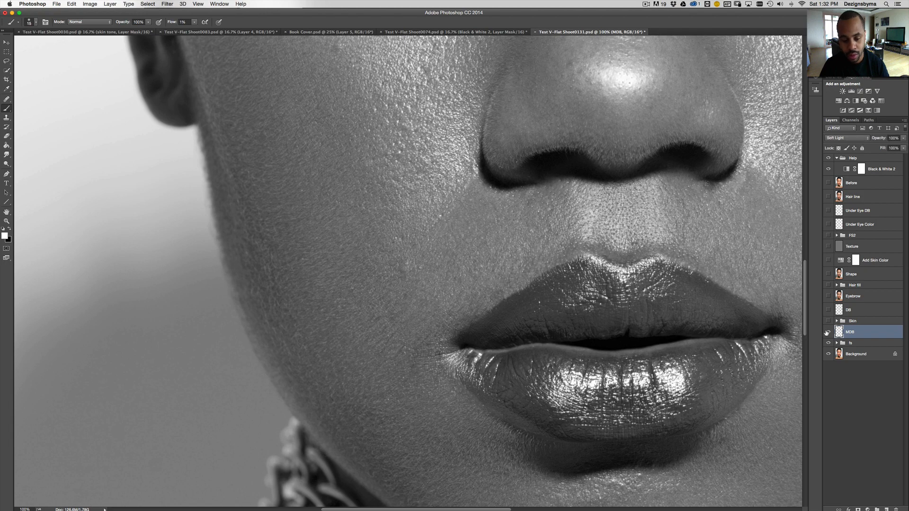
click(828, 332)
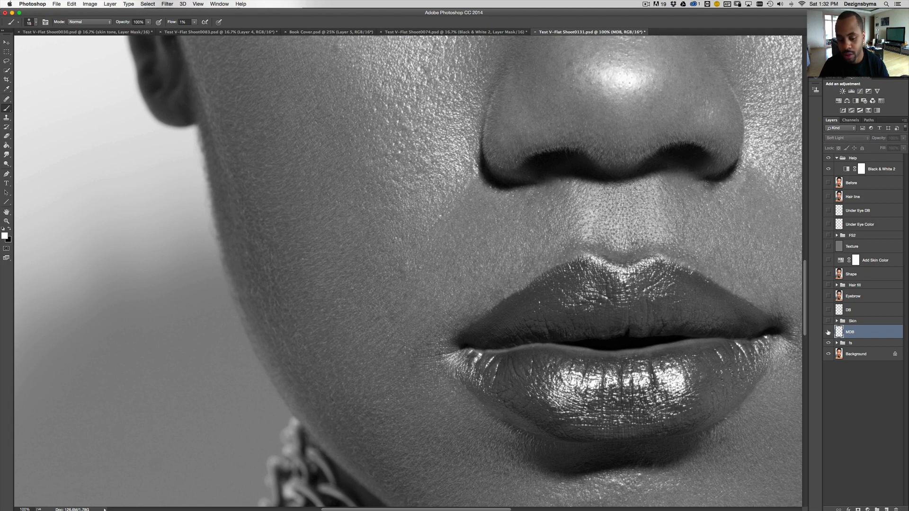
click(828, 332)
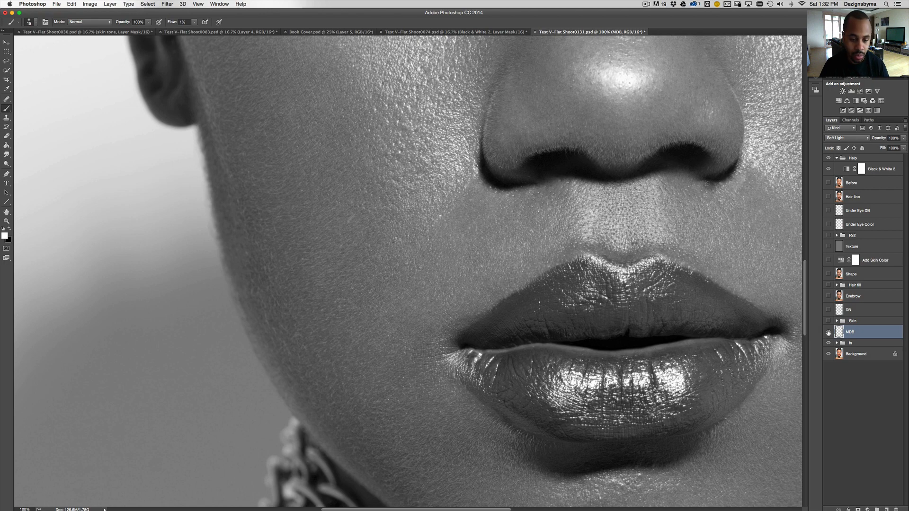
click(828, 332)
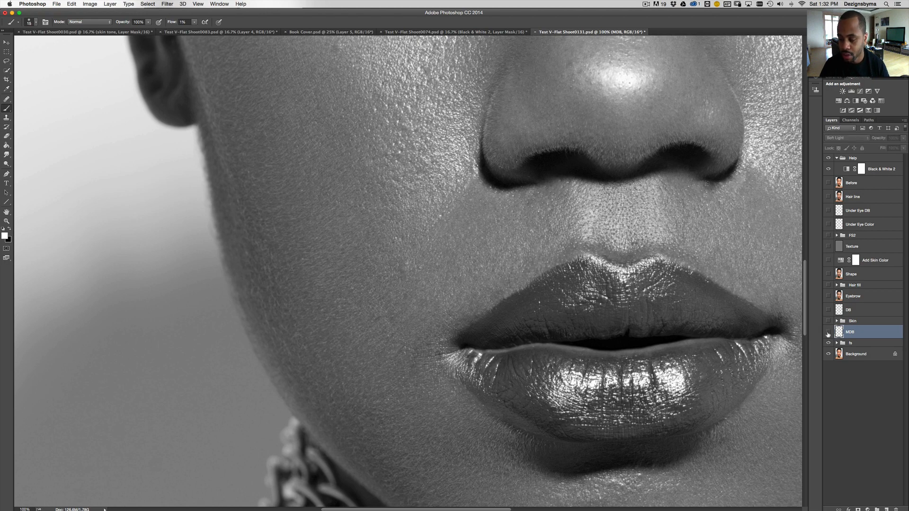
click(828, 332)
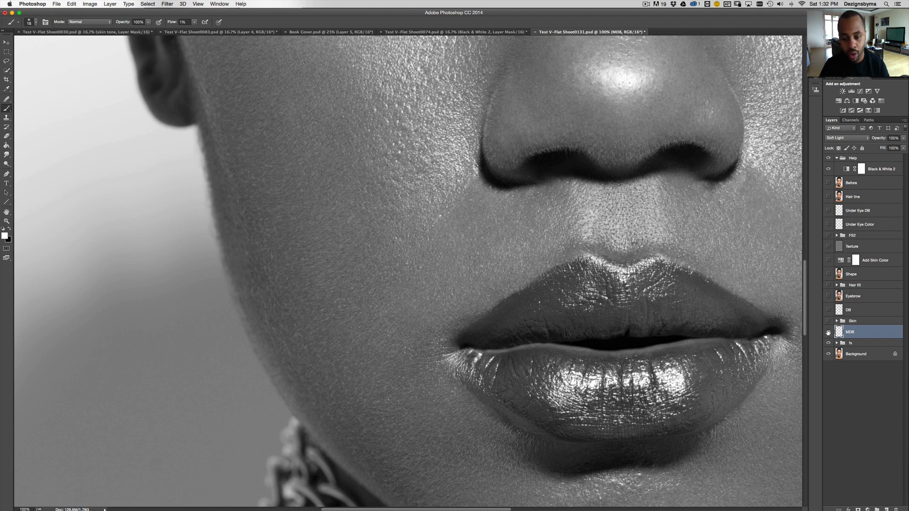
click(829, 332)
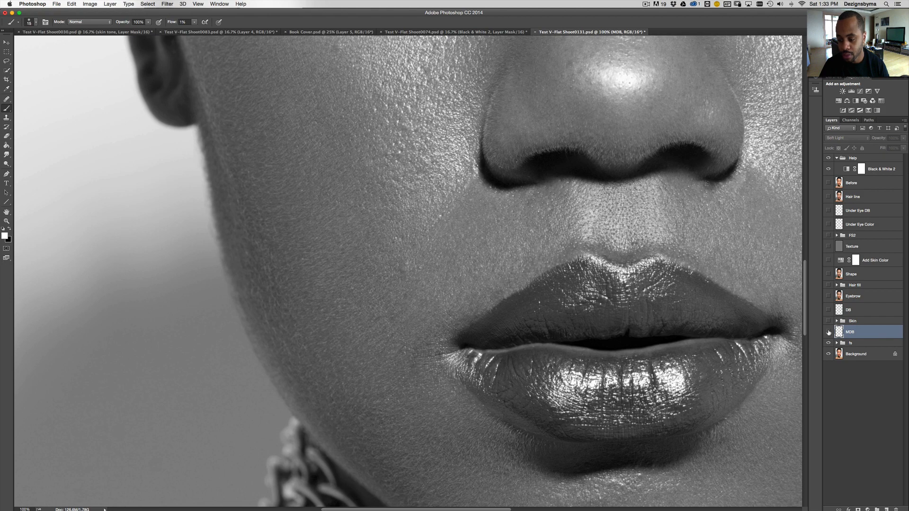
click(829, 332)
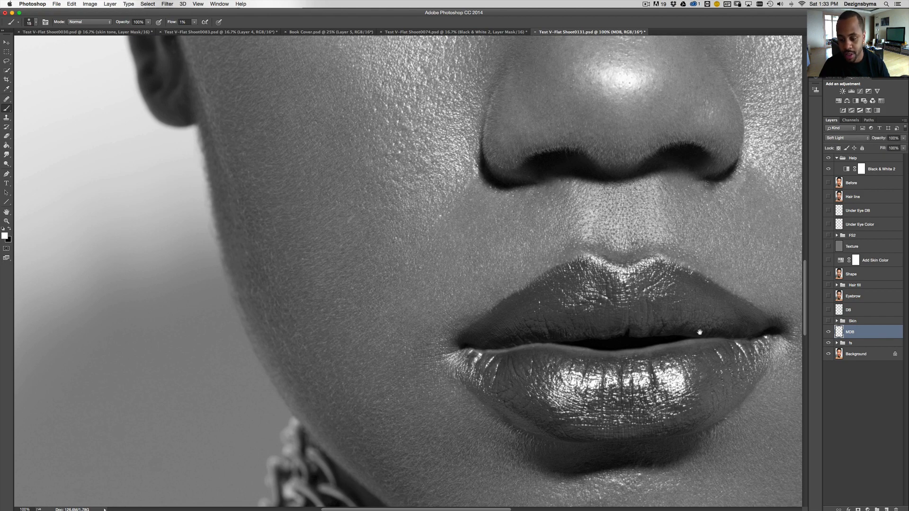
- Examine the lips, mouth corners and chin with the MDB layer off and on
drag(668, 330, 560, 288)
scroll(560, 288, down, 3)
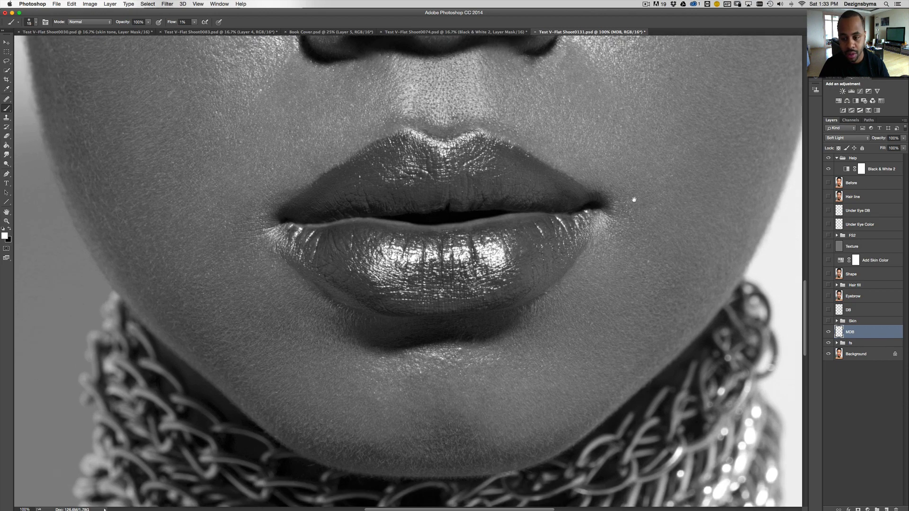
drag(633, 200, 595, 255)
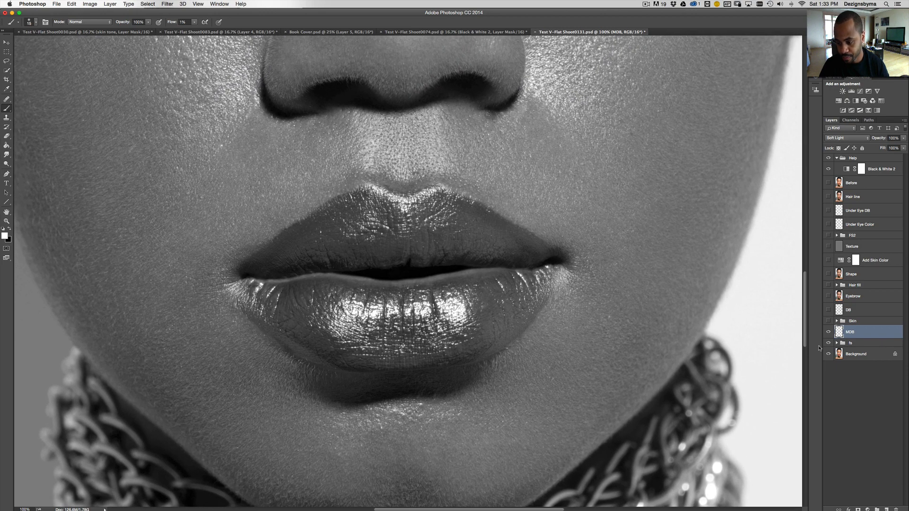
click(827, 332)
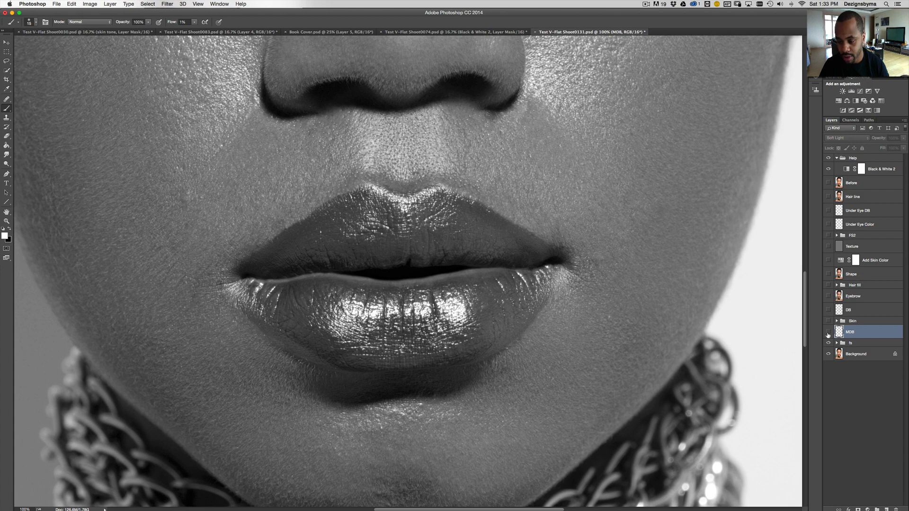
click(828, 332)
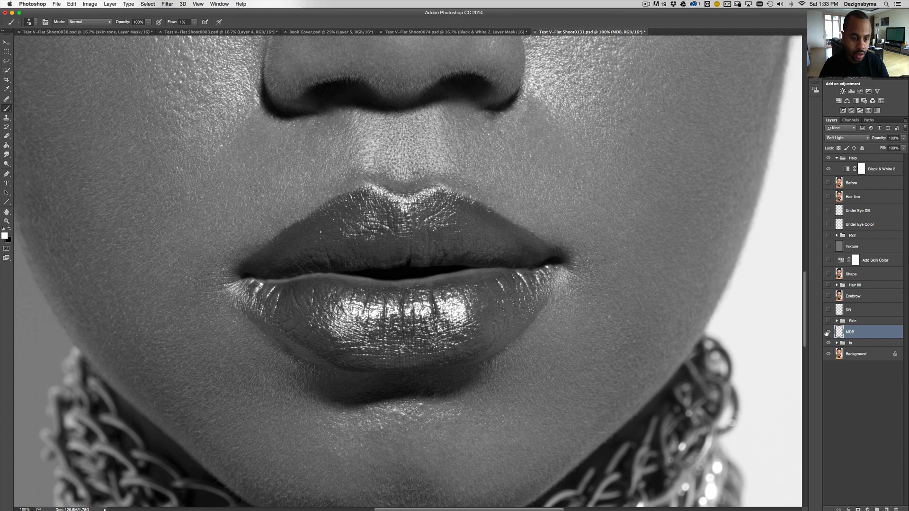
click(828, 332)
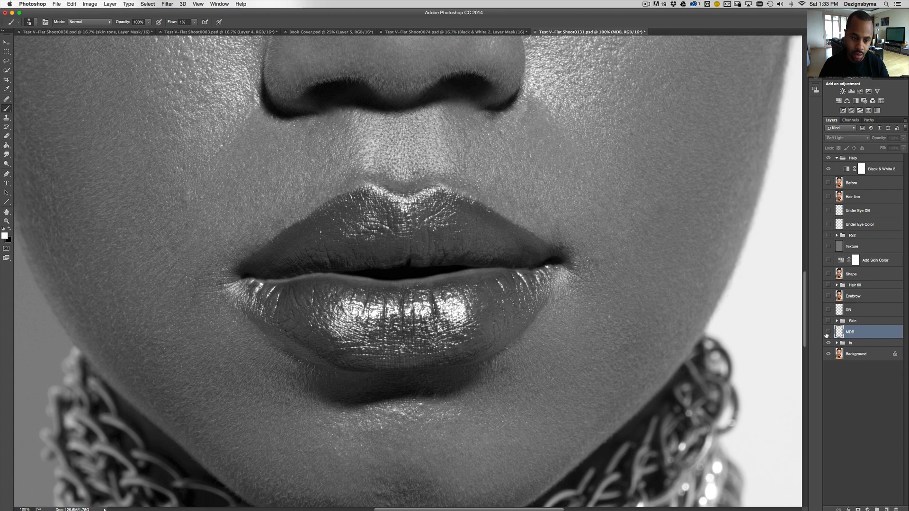
click(827, 332)
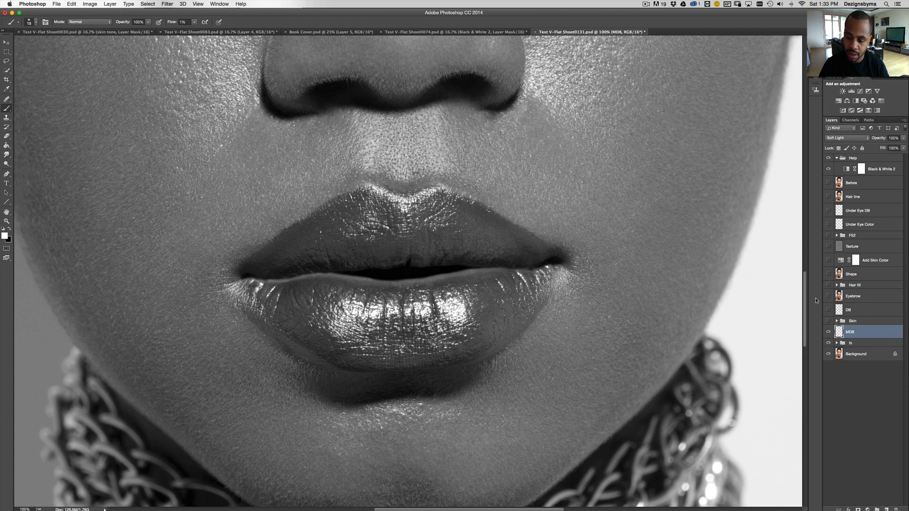
- Check the nose and the cheek on the image's right side with the MDB layer off and on
scroll(639, 274, right, 2)
scroll(639, 290, up, 8)
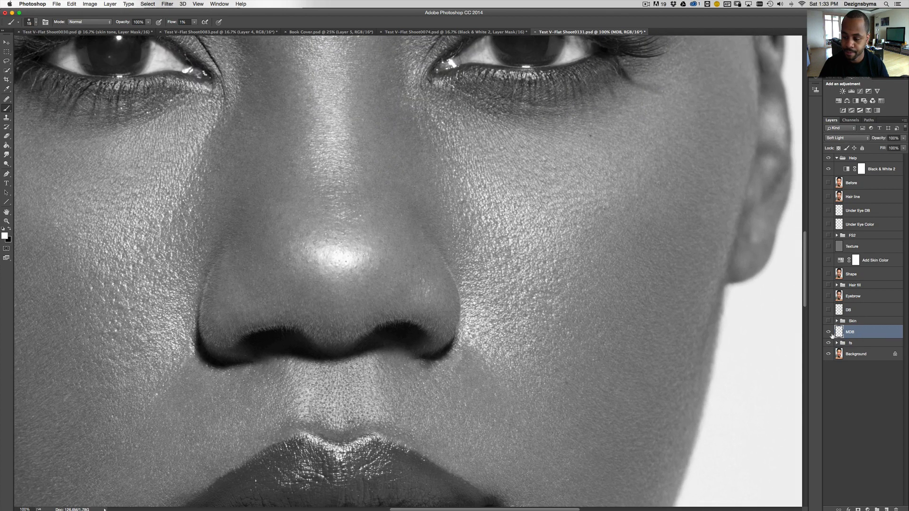
click(828, 332)
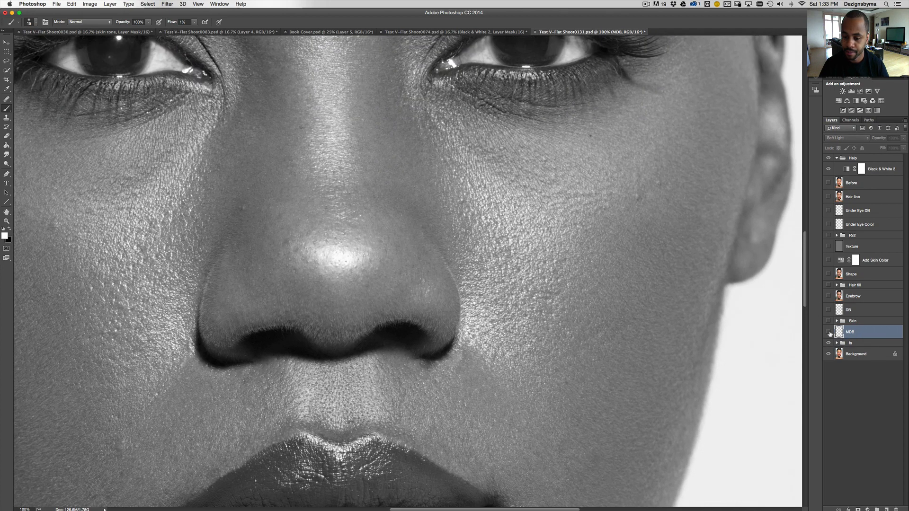
click(828, 333)
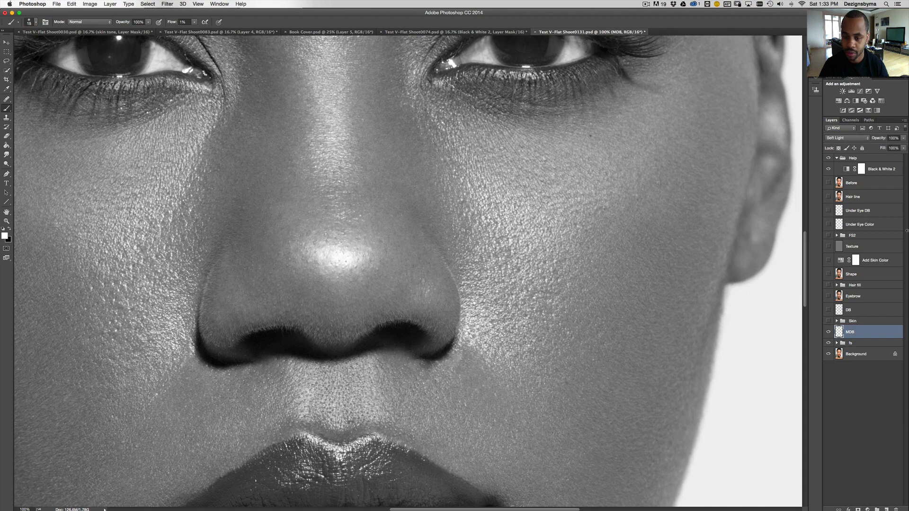
- Compare the under-eye areas and upper cheeks with the MDB layer hidden and shown twice
scroll(672, 223, up, 4)
scroll(661, 283, up, 2)
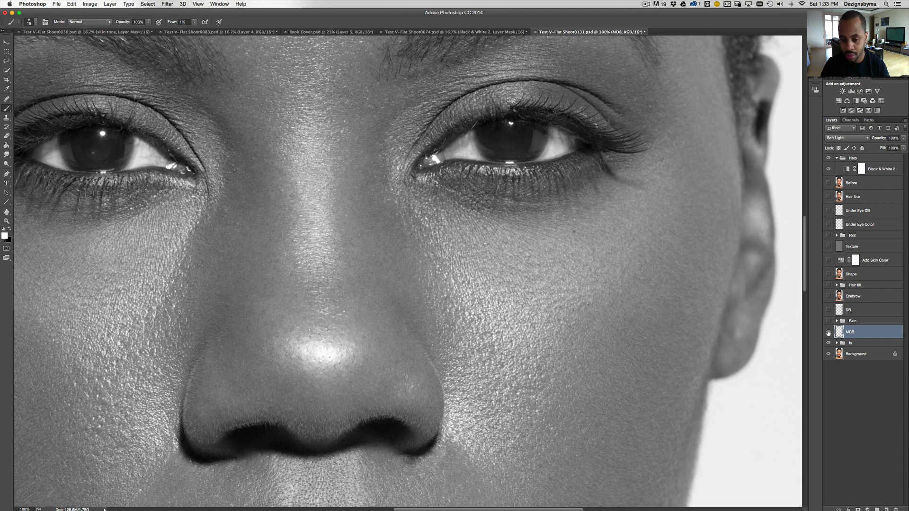
click(828, 332)
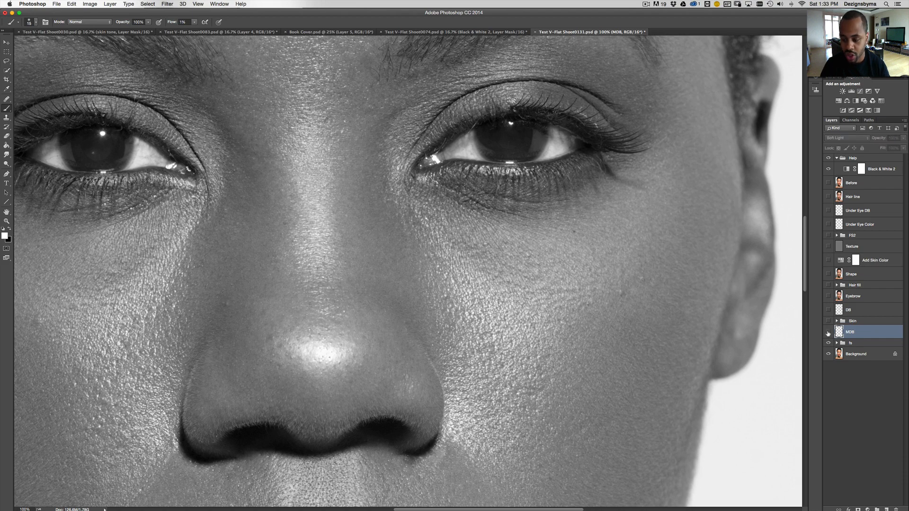
click(828, 333)
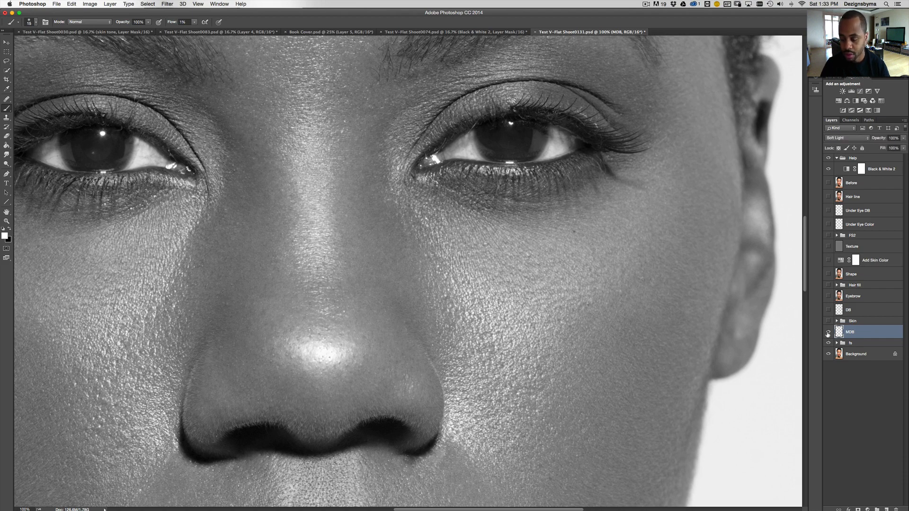
click(828, 332)
click(828, 333)
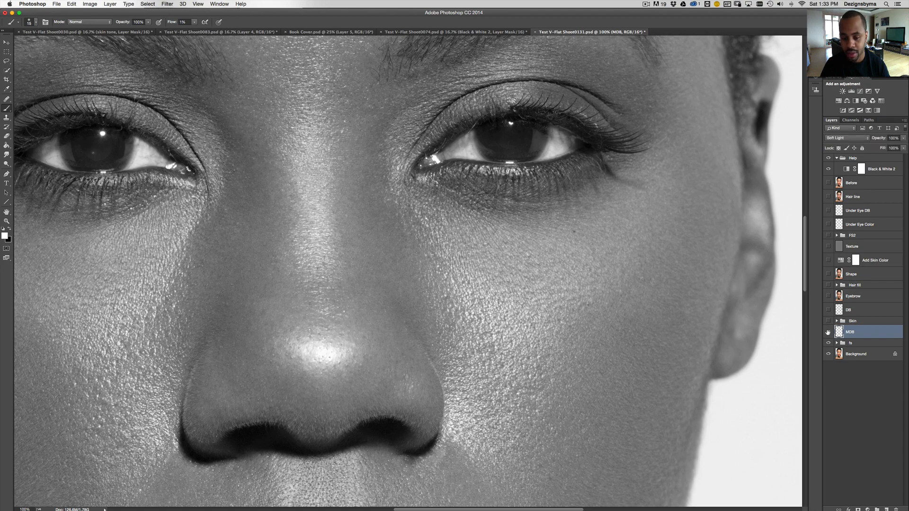
- Examine the central forehead and both eyebrows with the MDB layer off and on
scroll(671, 175, up, 10)
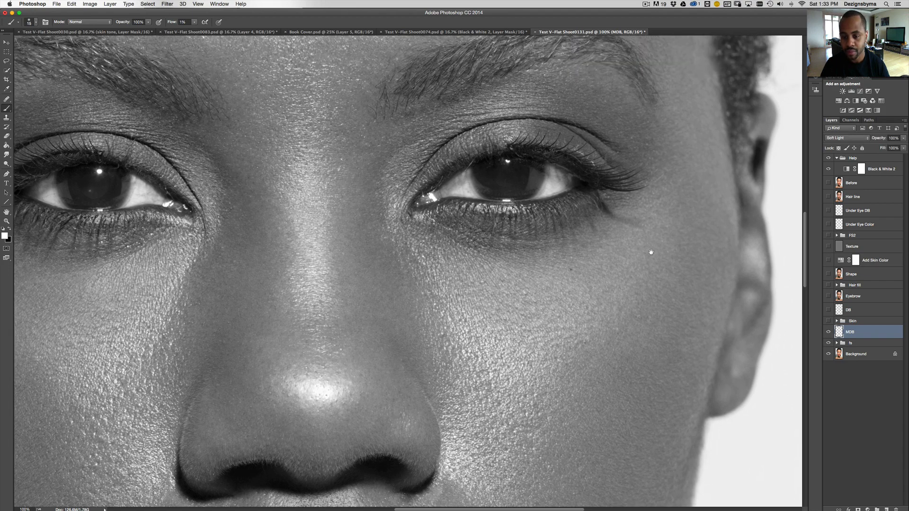
scroll(651, 316, up, 5)
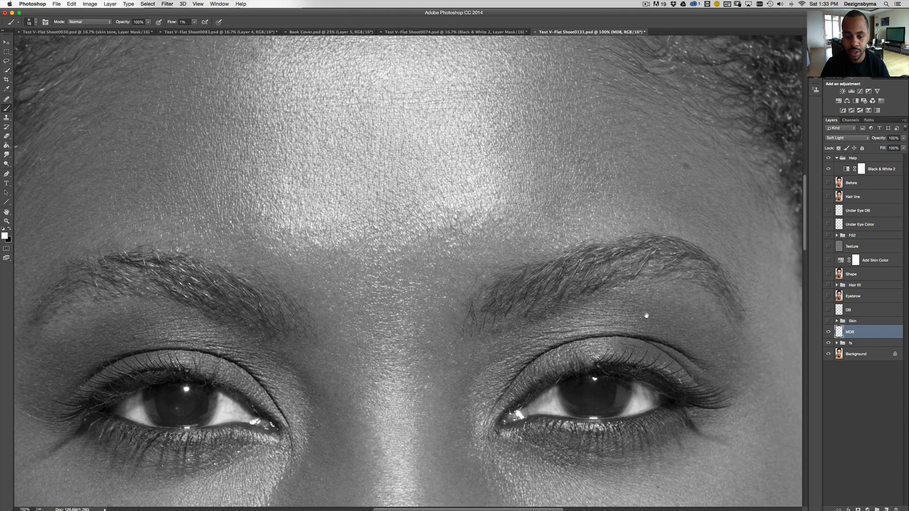
click(828, 333)
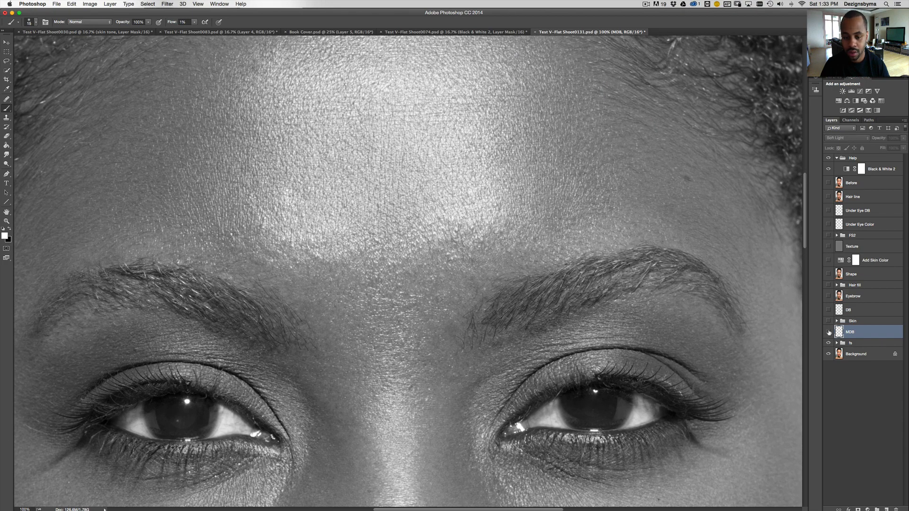
click(828, 332)
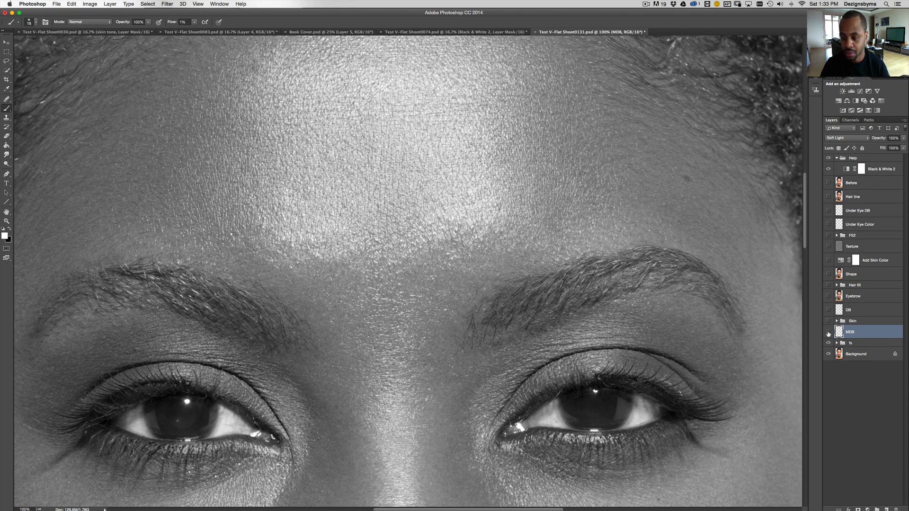
click(828, 333)
click(828, 332)
- Inspect the forehead up to the hairline, and compare the eye on the image's left side with the MDB layer off and on
drag(536, 196, 619, 274)
drag(534, 242, 588, 279)
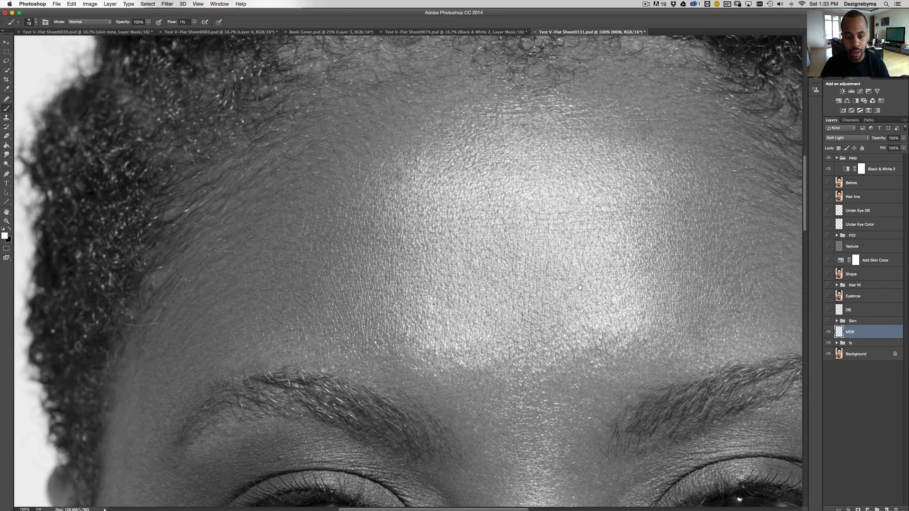
drag(551, 305, 581, 256)
drag(585, 307, 589, 251)
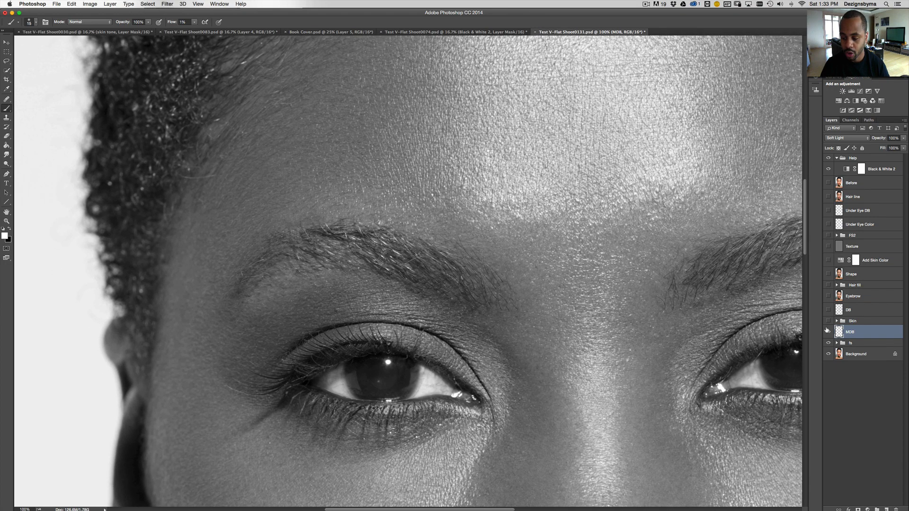
click(828, 332)
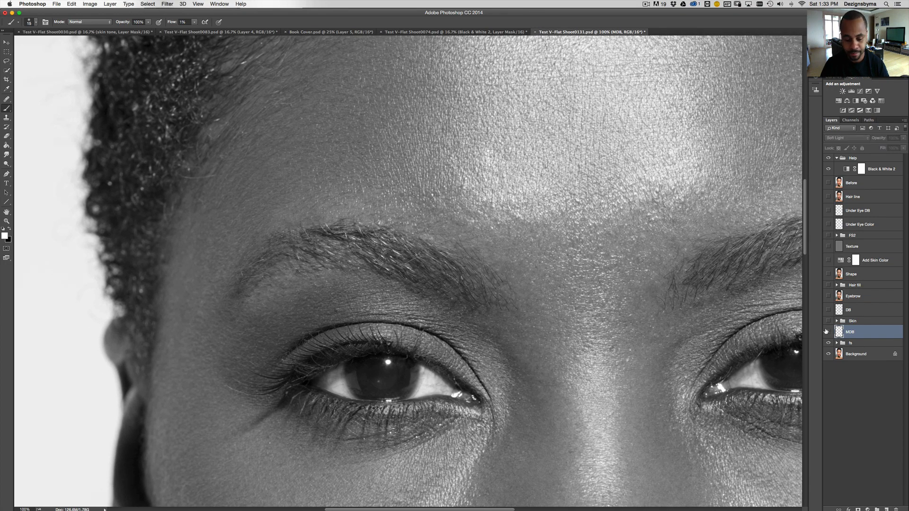
click(828, 332)
- Look over the cheek and nose with the MDB layer visible, and review the whole face at 50%
drag(531, 419, 578, 253)
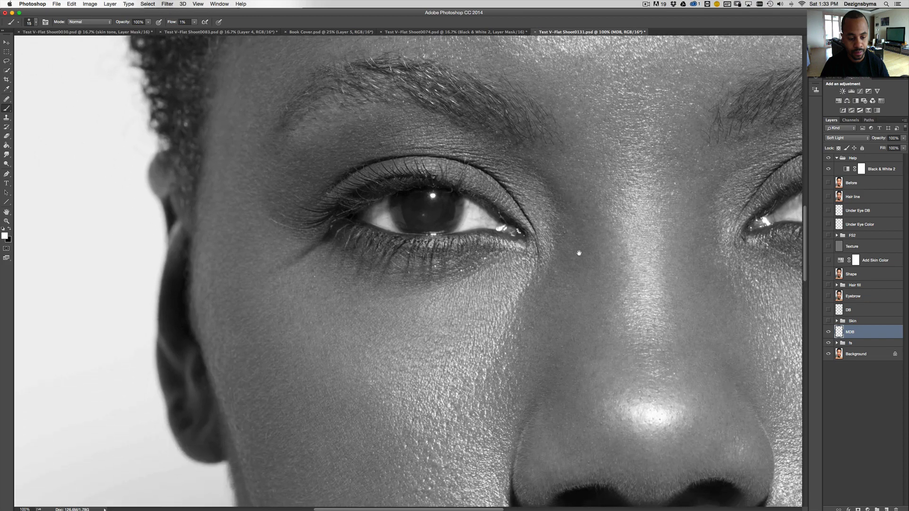
drag(581, 426, 570, 235)
drag(584, 293, 548, 290)
drag(603, 280, 484, 257)
key(super+minus)
key(super+minus)
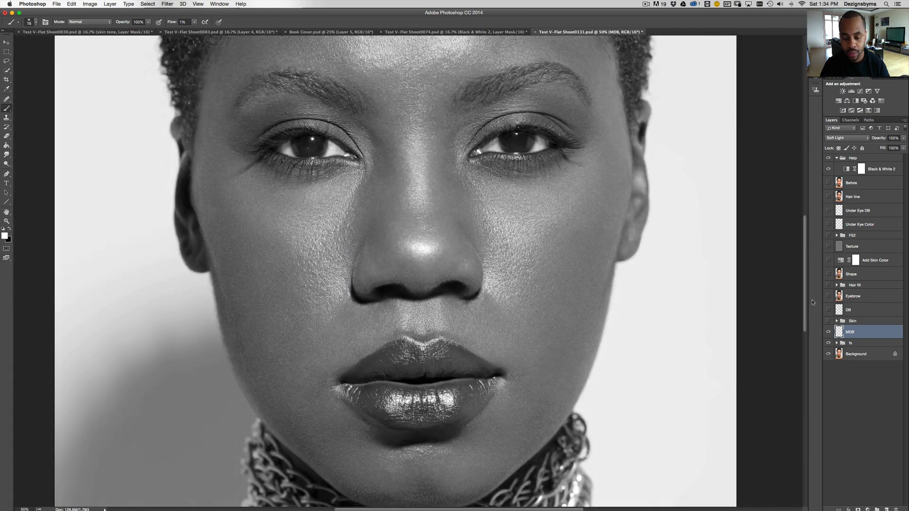
- Hide and collapse the Help group to return the portrait to colour, and expand the Skin group
key(super+plus)
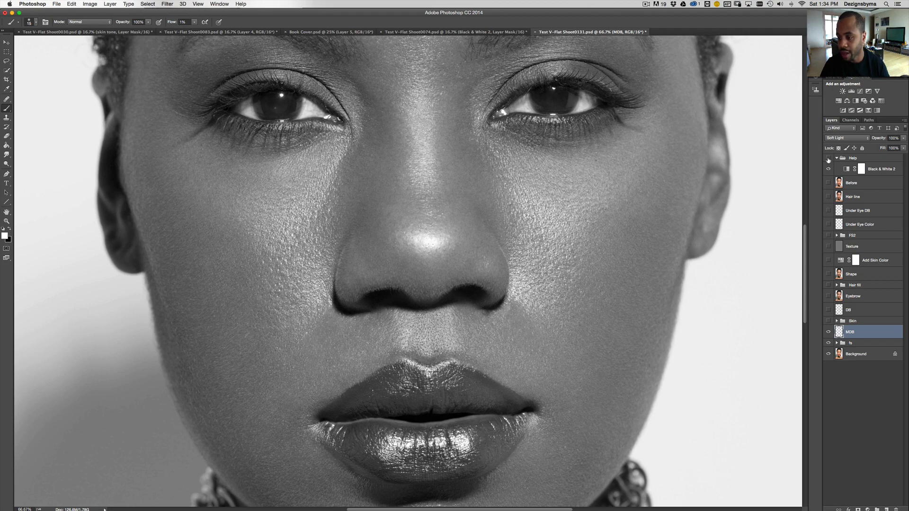
click(828, 159)
click(836, 159)
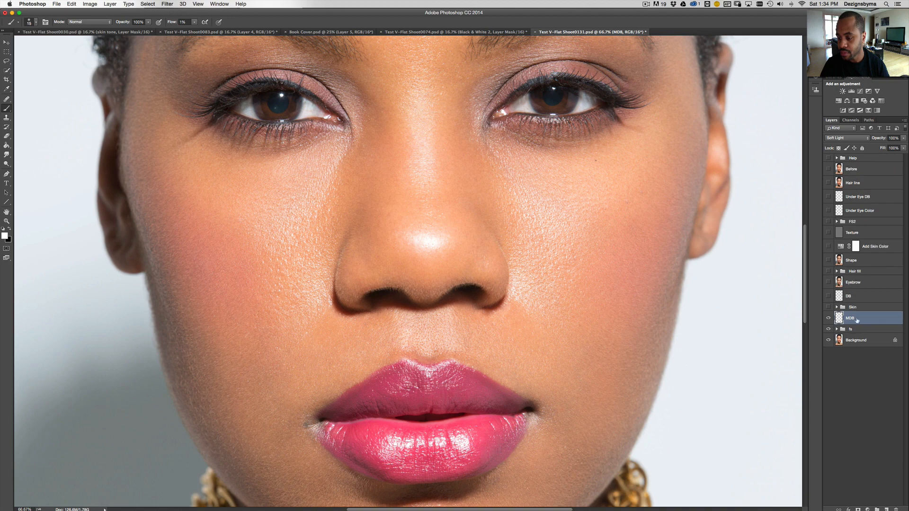
click(837, 307)
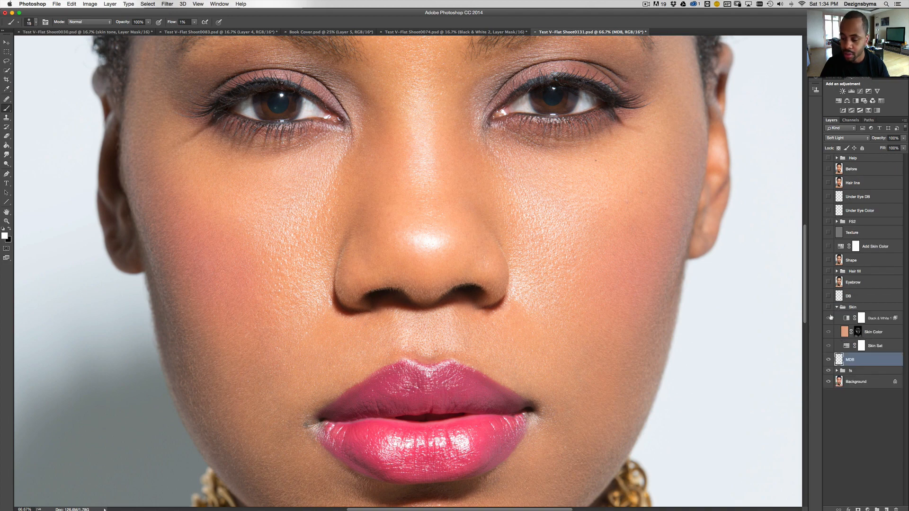
- Show the Skin group with Black & White 1 and Skin Color hidden, leaving only the Skin Sat adjustment active
key(super+minus)
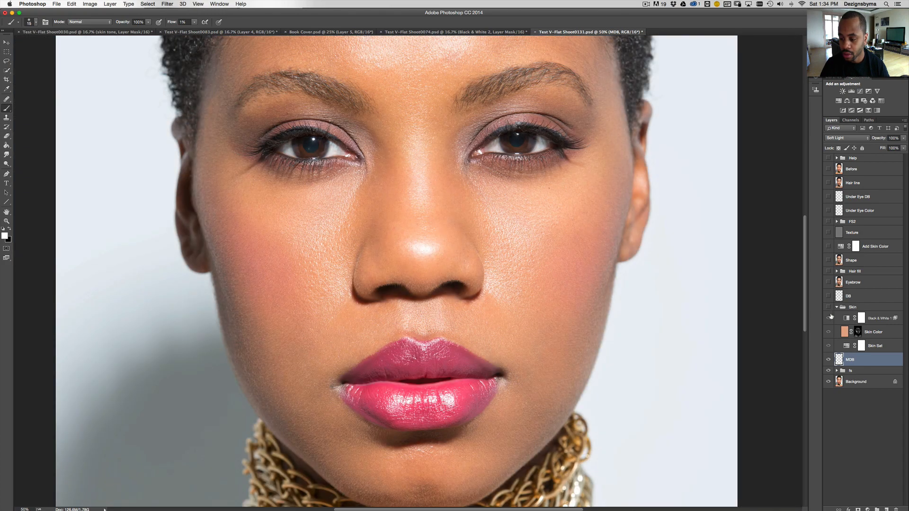
click(828, 318)
click(828, 332)
click(847, 347)
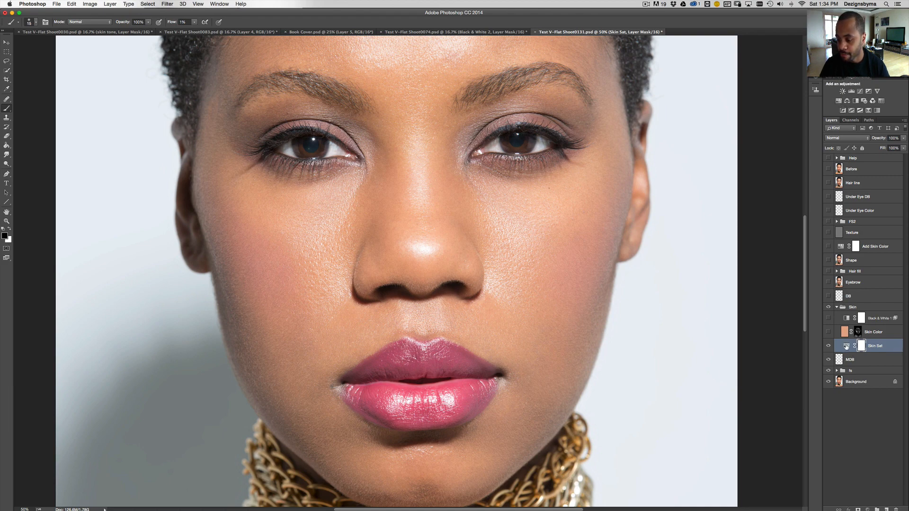
- Open Skin Sat's Hue/Saturation settings for the Reds range and compare the face with the adjustment off and on
double_click(846, 346)
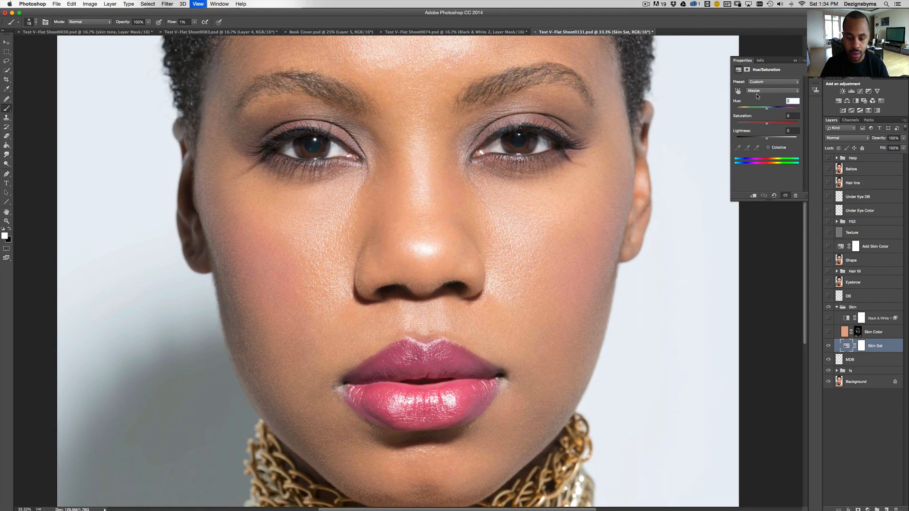
click(757, 91)
click(754, 96)
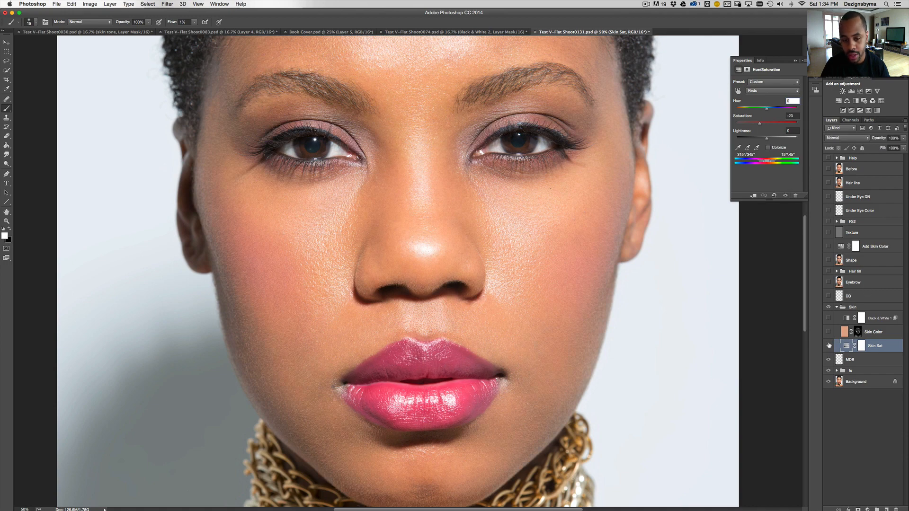
click(829, 347)
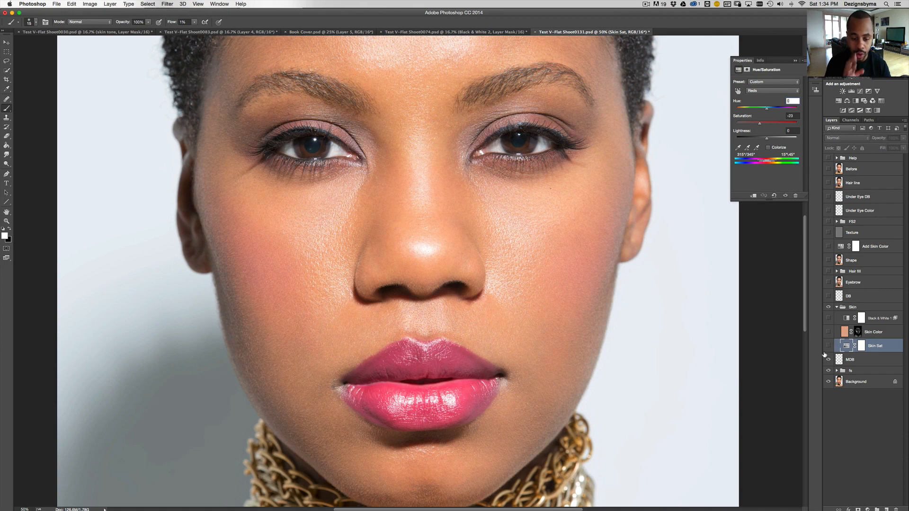
click(828, 347)
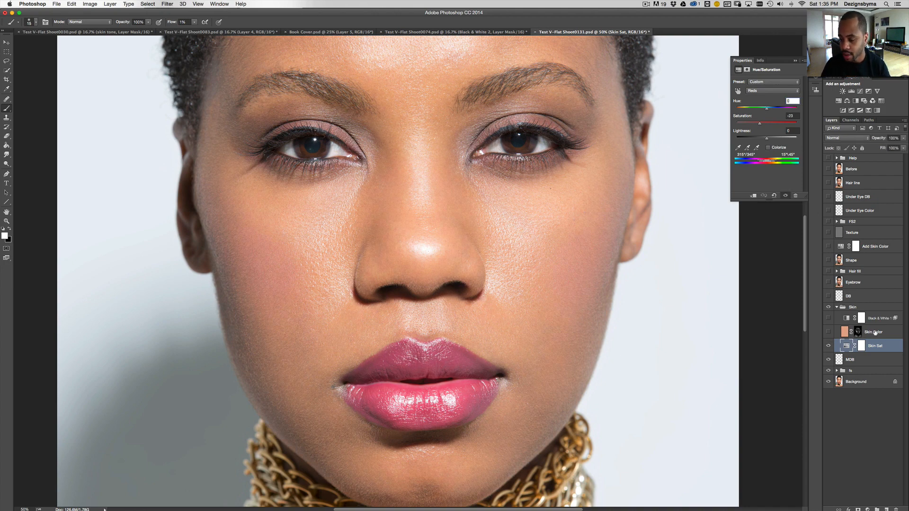
- Close the adjustment settings, select the Skin Color layer and the Paint Bucket tool, and look over the face, neck and shoulders
click(796, 61)
click(876, 333)
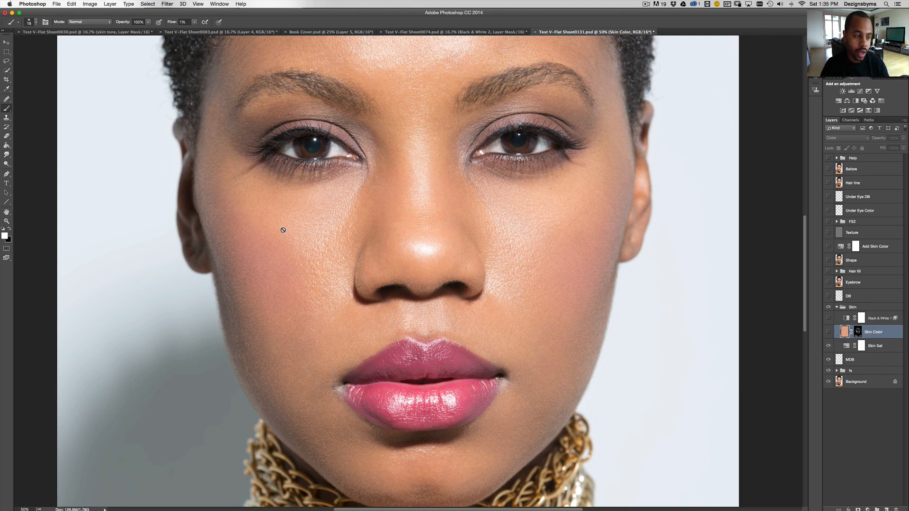
click(7, 147)
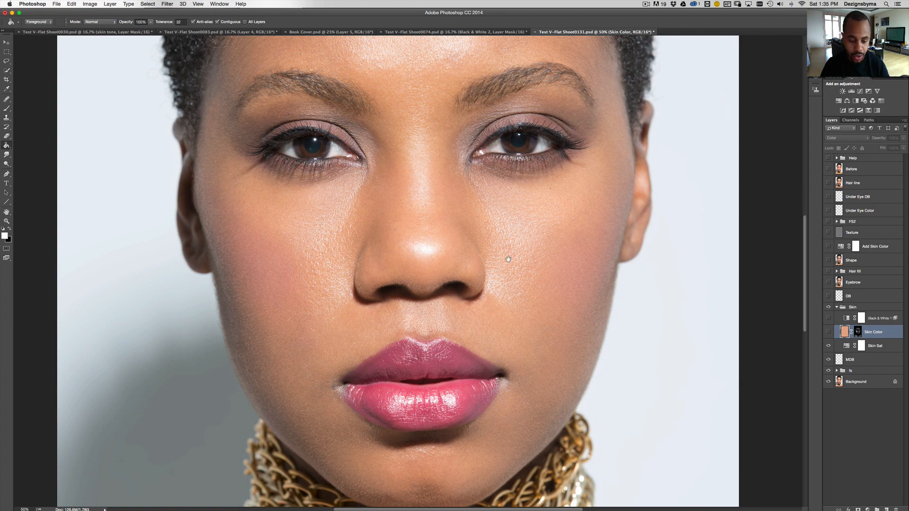
scroll(507, 259, down, 10)
scroll(490, 217, up, 10)
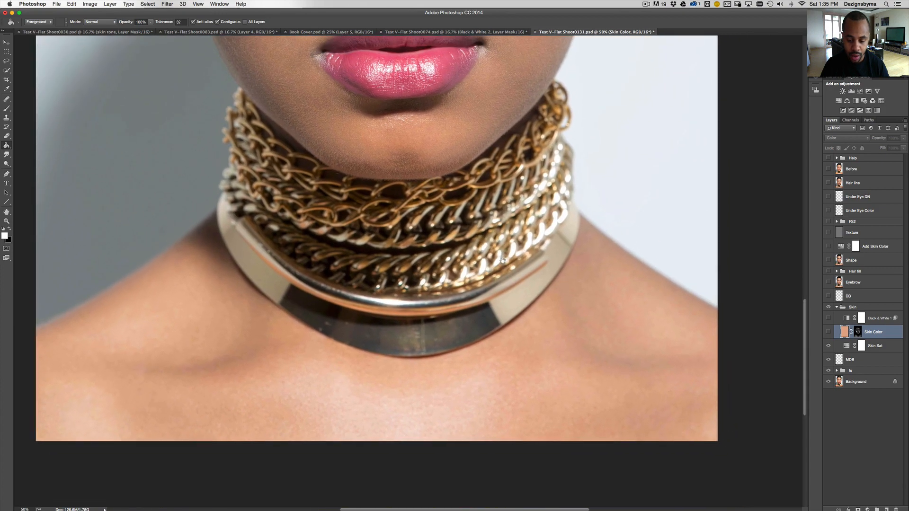
scroll(513, 239, up, 5)
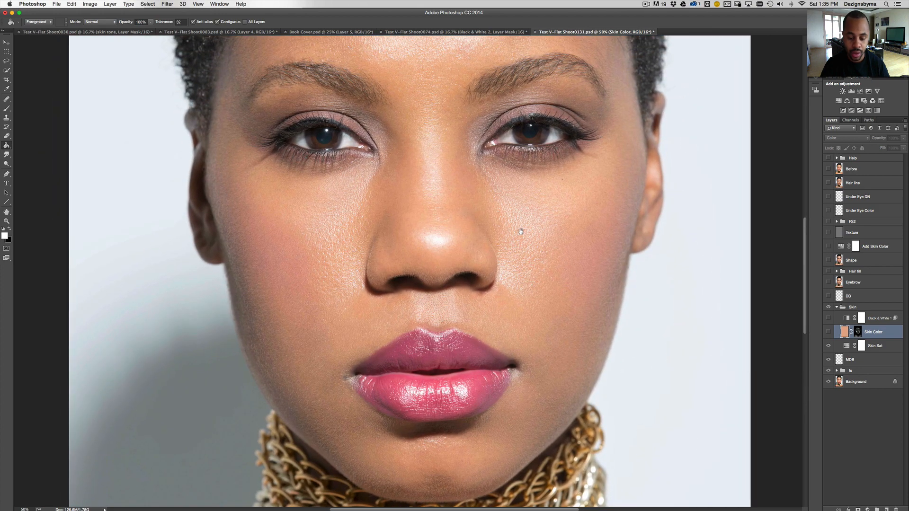
scroll(521, 283, down, 5)
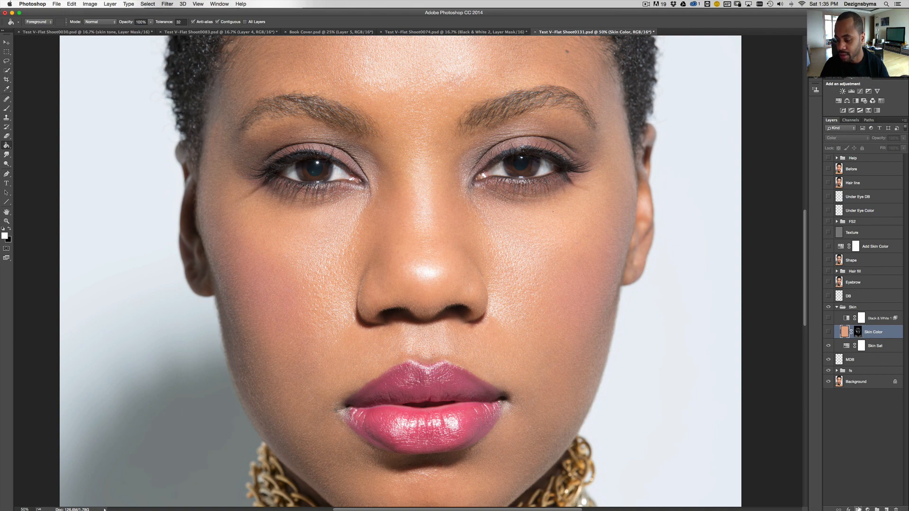
- Compare the cheek redness with the Skin Color layer shown and hidden twice, and check the cheek and eye without it
click(828, 334)
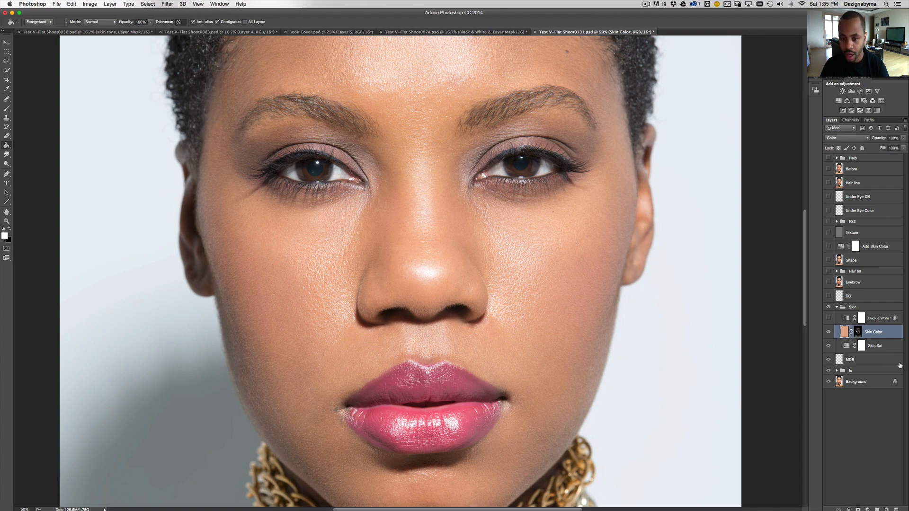
click(828, 333)
click(828, 333)
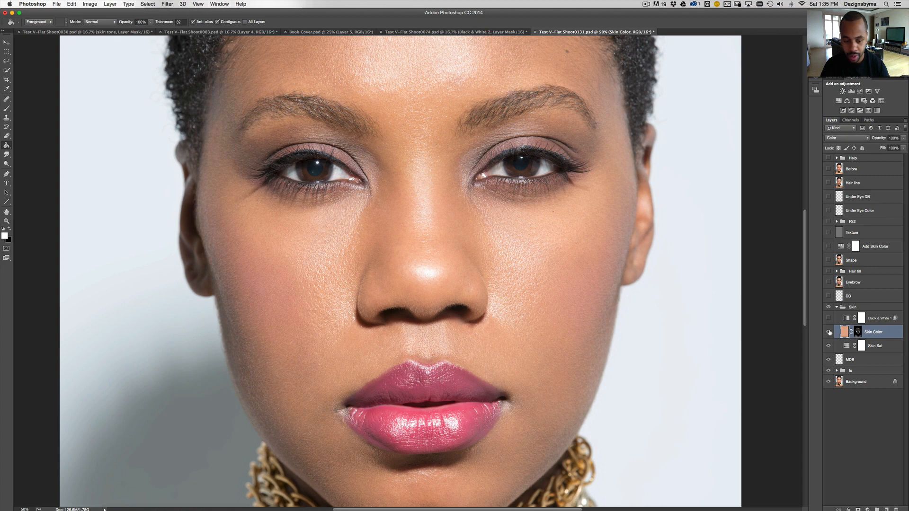
click(828, 334)
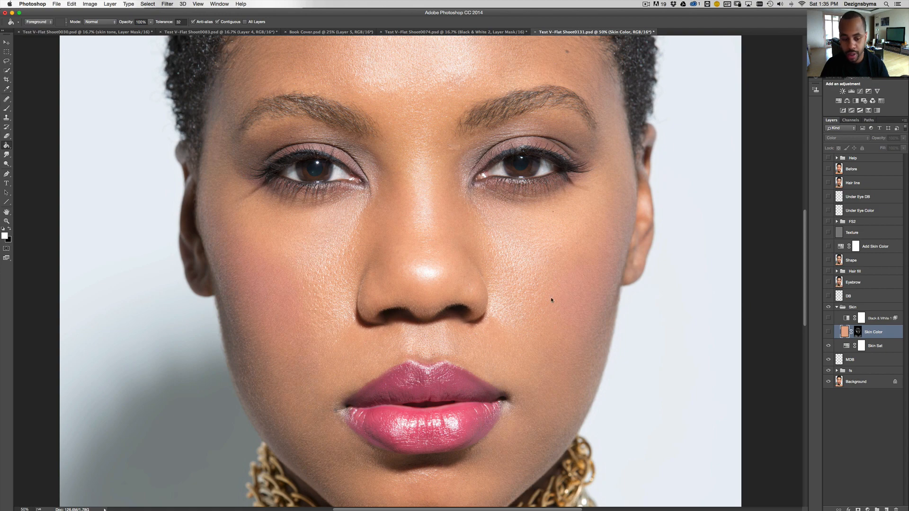
click(552, 299)
click(513, 165)
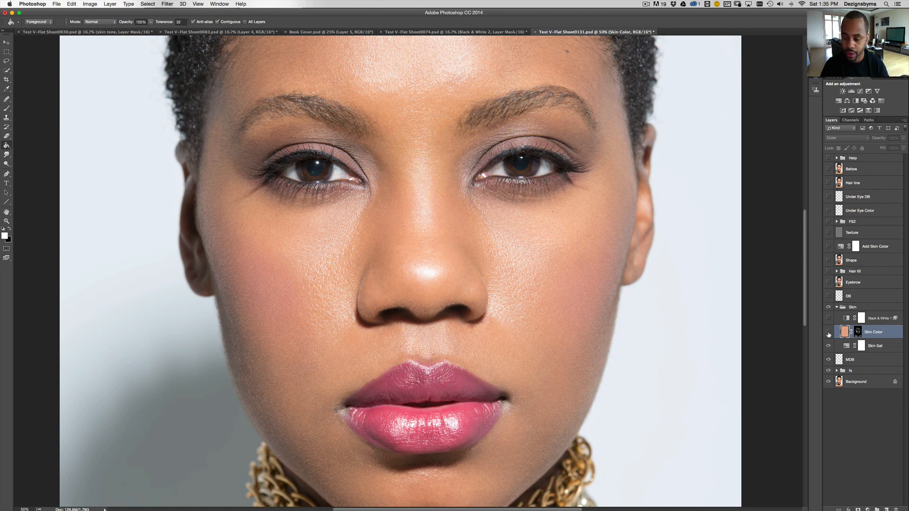
- Toggle the Skin Color layer again to compare both cheeks, leaving the layer visible
click(828, 334)
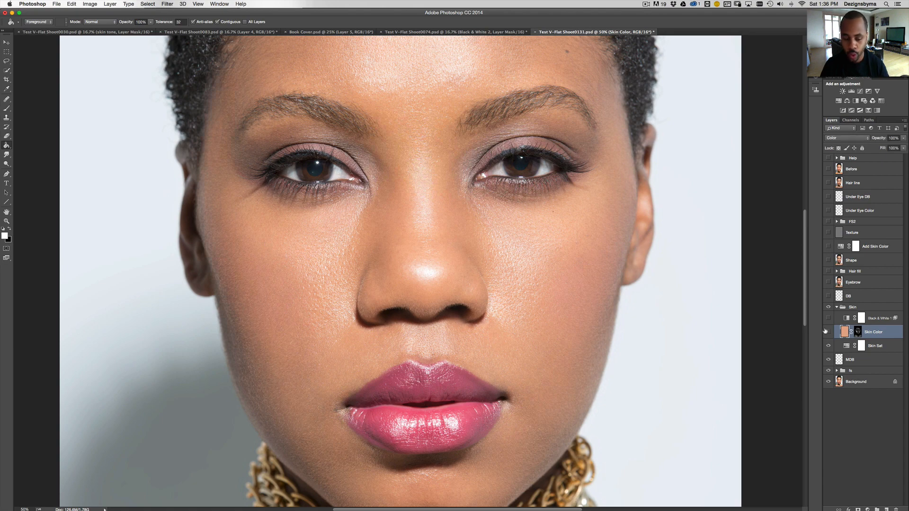
click(827, 332)
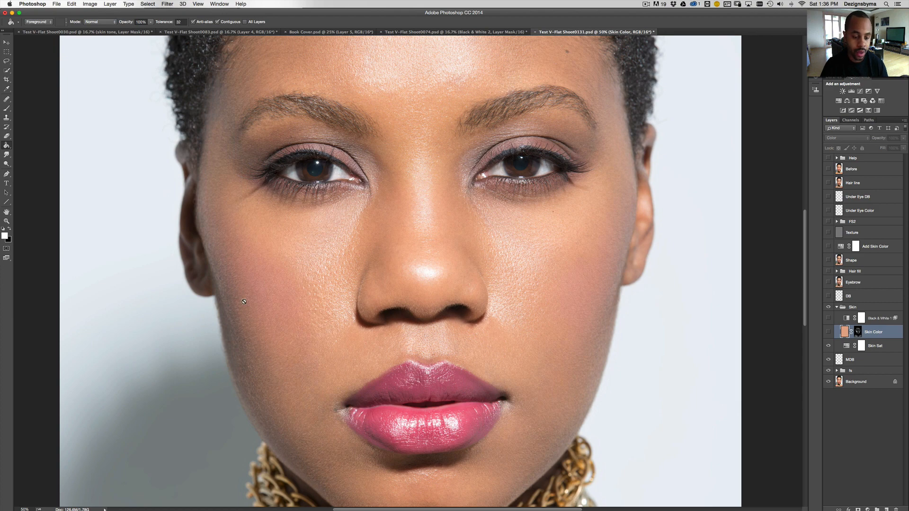
click(827, 333)
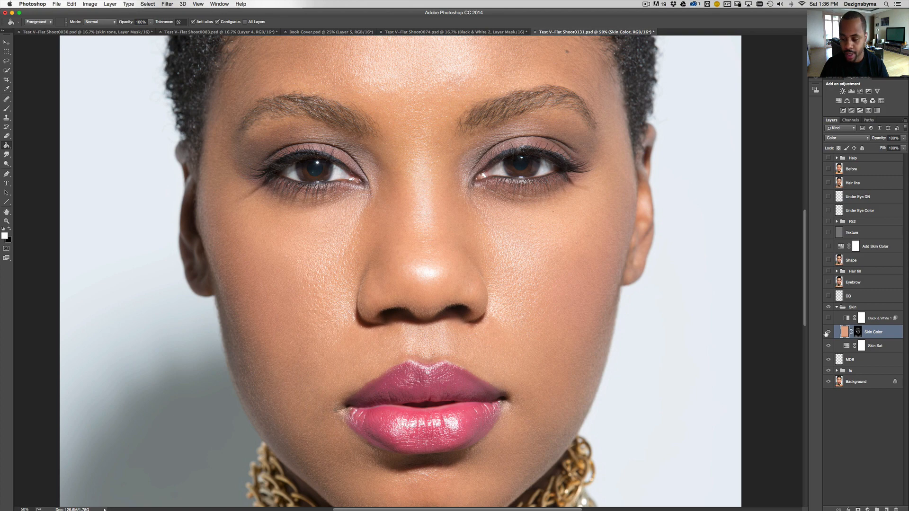
click(828, 332)
click(827, 333)
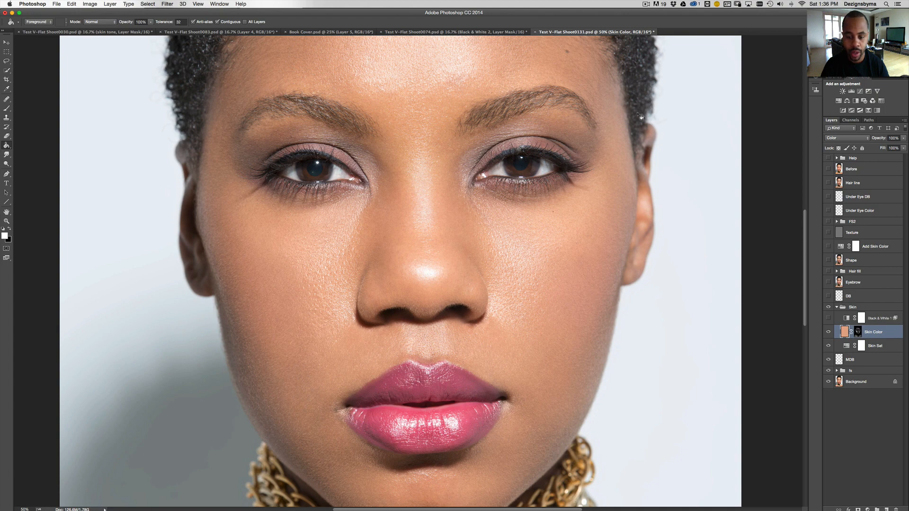
- Compare the chin, neck and shoulders with the Skin Color layer hidden and shown twice
drag(538, 188, 546, 271)
scroll(545, 294, down, 8)
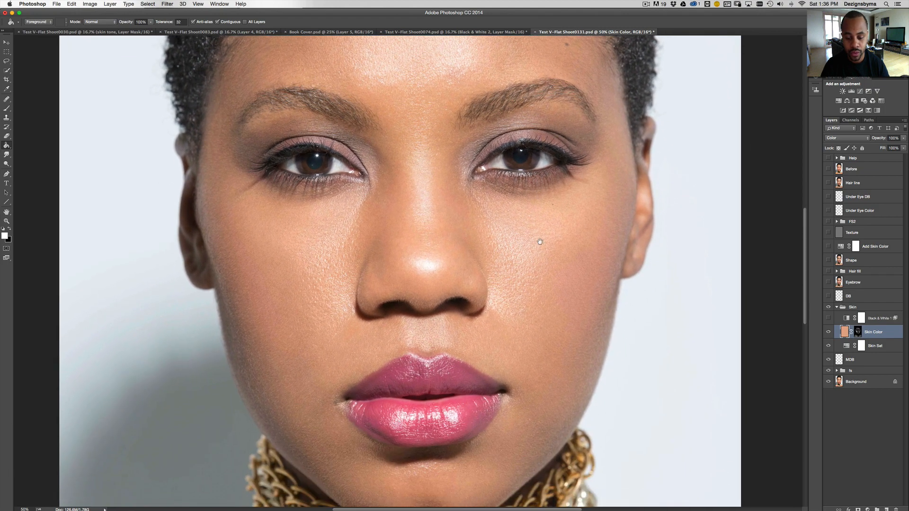
scroll(536, 262, down, 8)
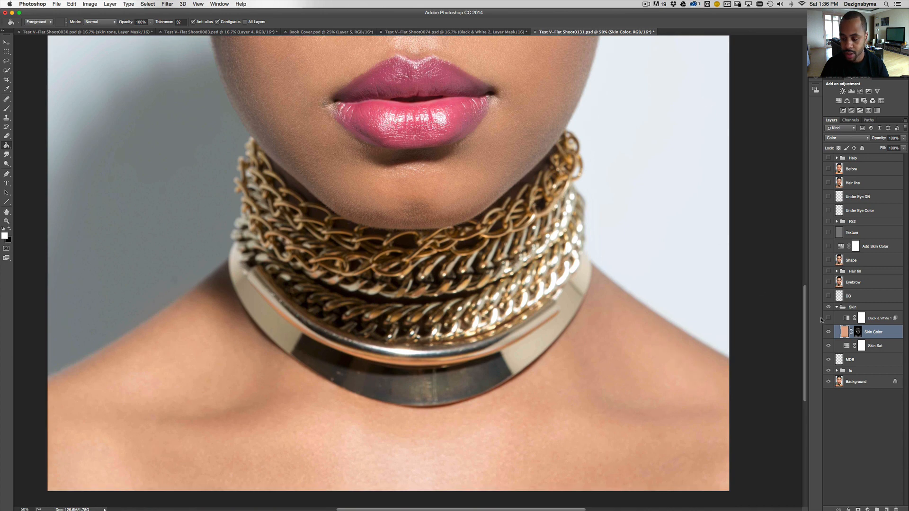
click(828, 332)
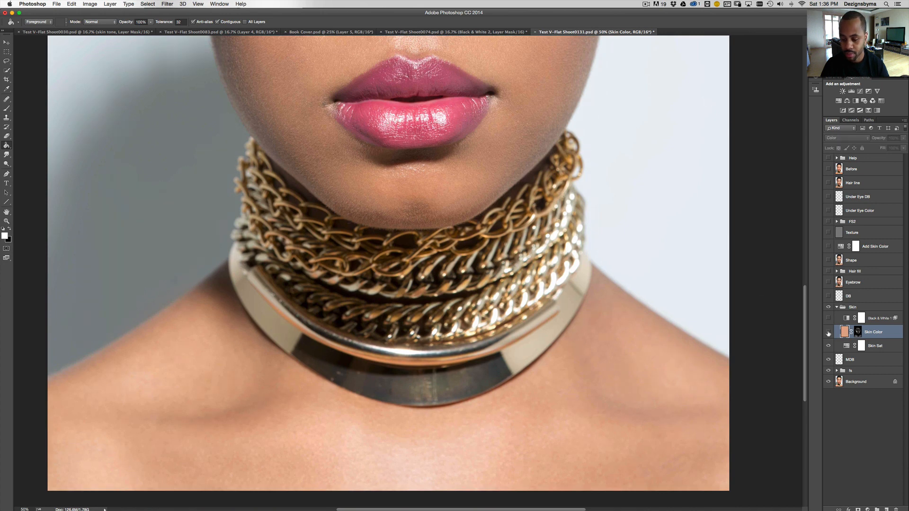
click(828, 332)
click(829, 332)
click(828, 332)
- Review the whole face at 33.3% with the Skin Color layer visible
scroll(596, 155, up, 10)
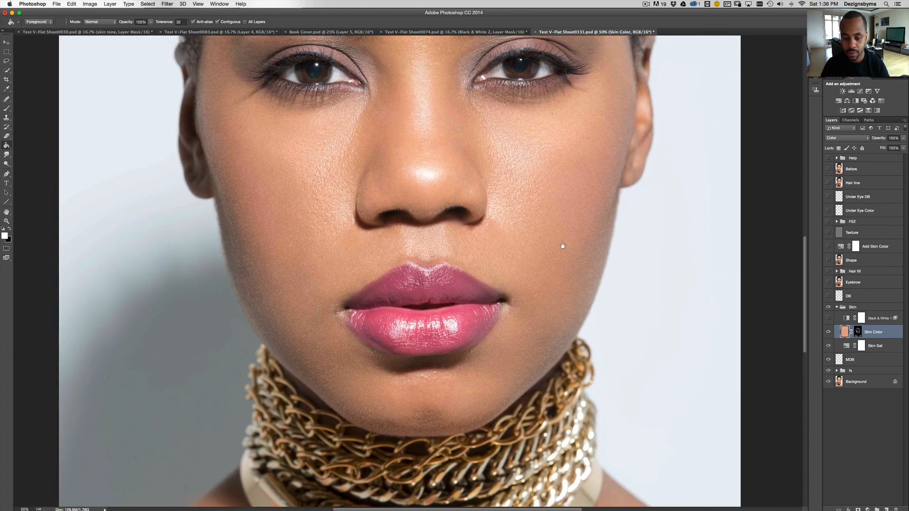
key(super+minus)
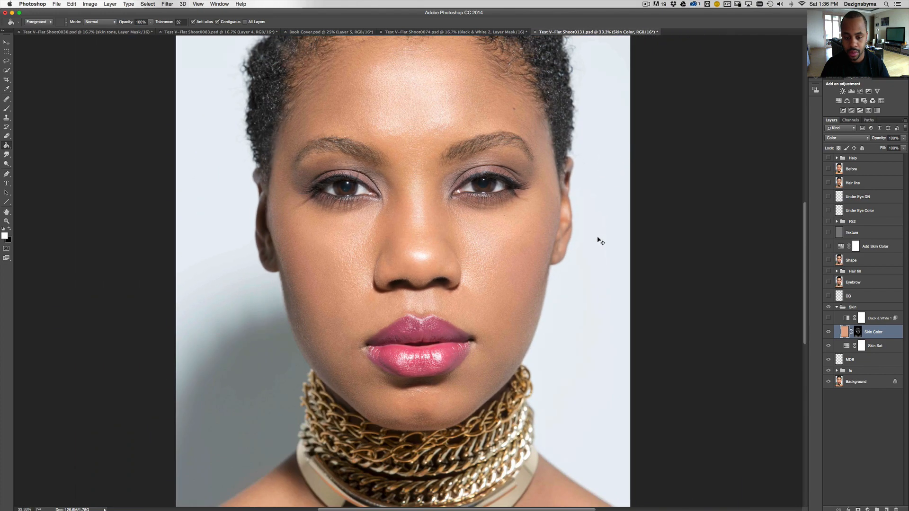
key(super+plus)
key(super+minus)
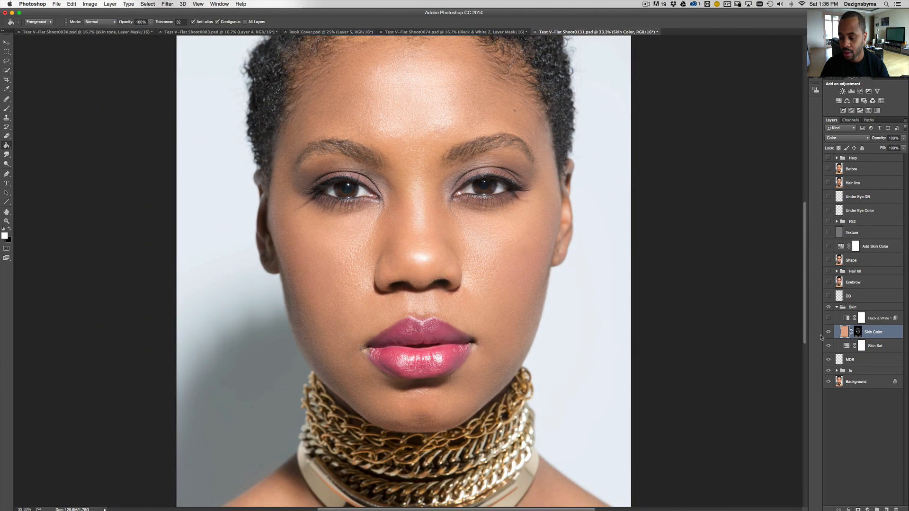
- Show the Black & White 1 adjustment layer in the Skin group and raise its opacity to 100%
click(846, 319)
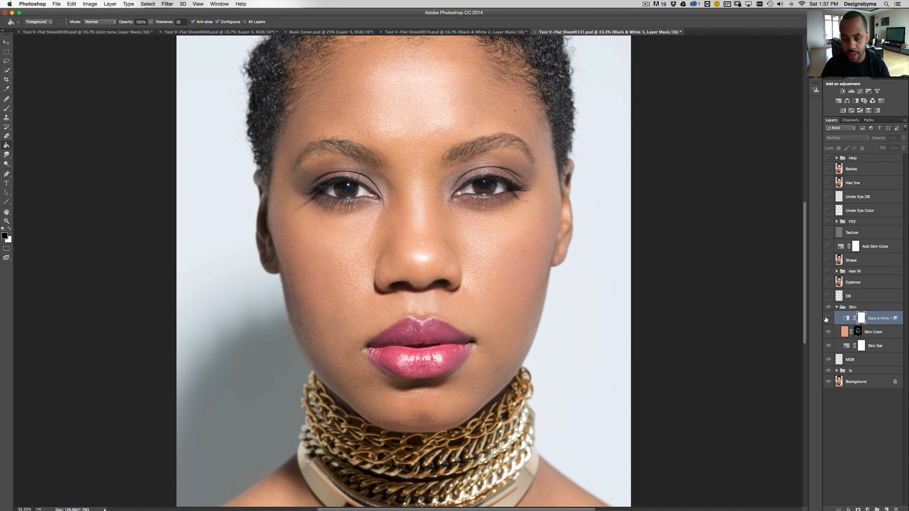
click(827, 318)
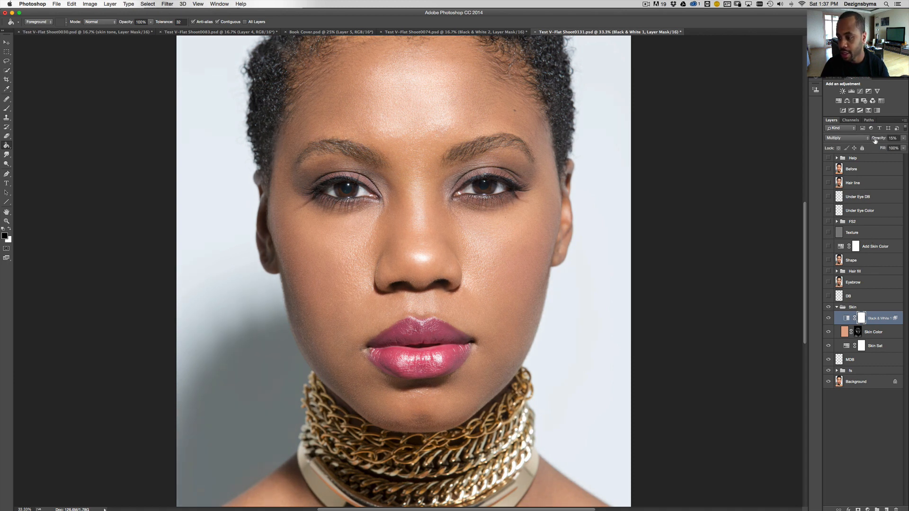
drag(875, 138, 906, 149)
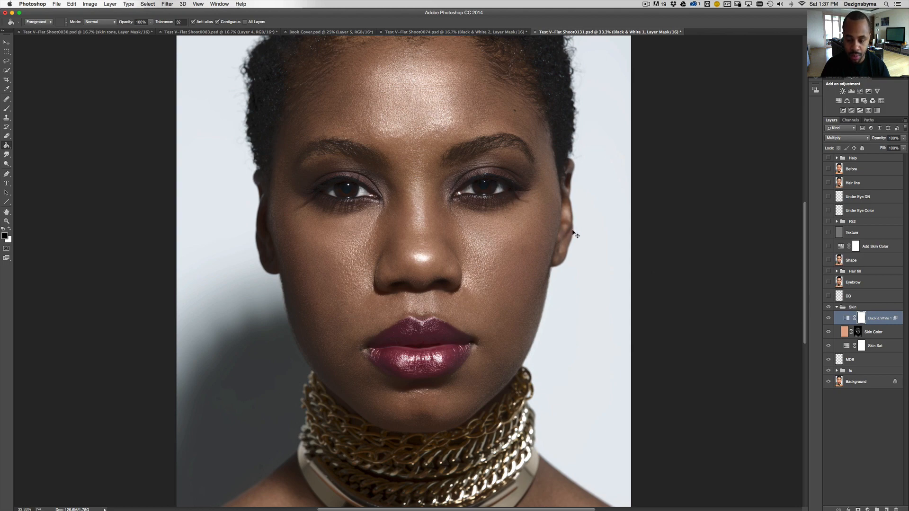
- Inspect the deepened contrast on the cheeks, nose, lips and chin at 66.7%
key(super+equal)
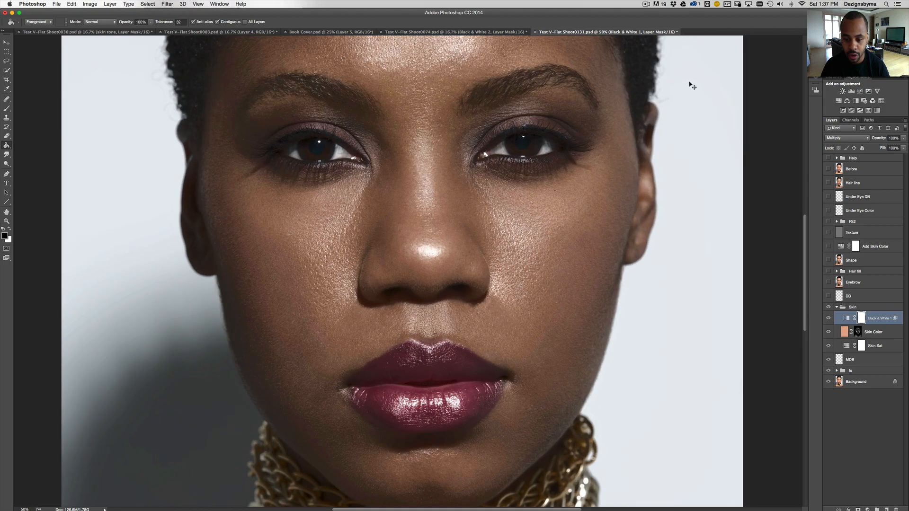
key(super+equal)
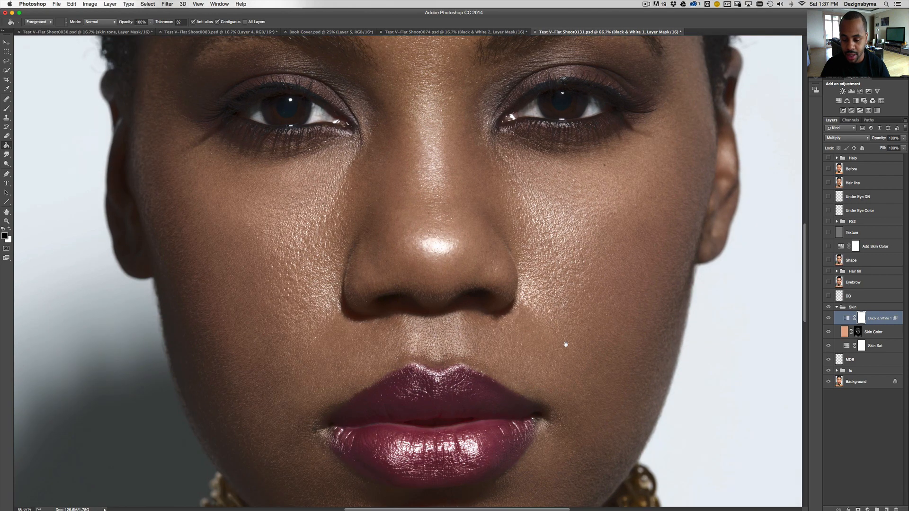
drag(604, 325, 629, 266)
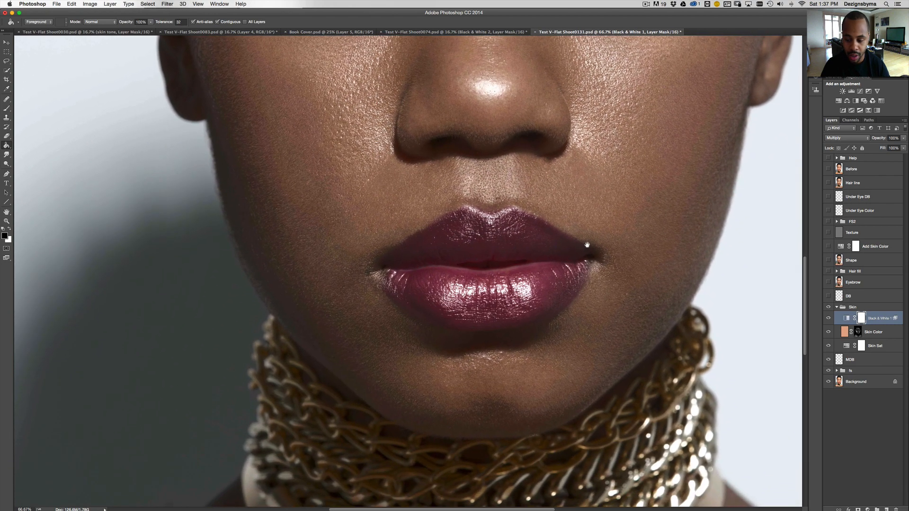
drag(587, 244, 620, 315)
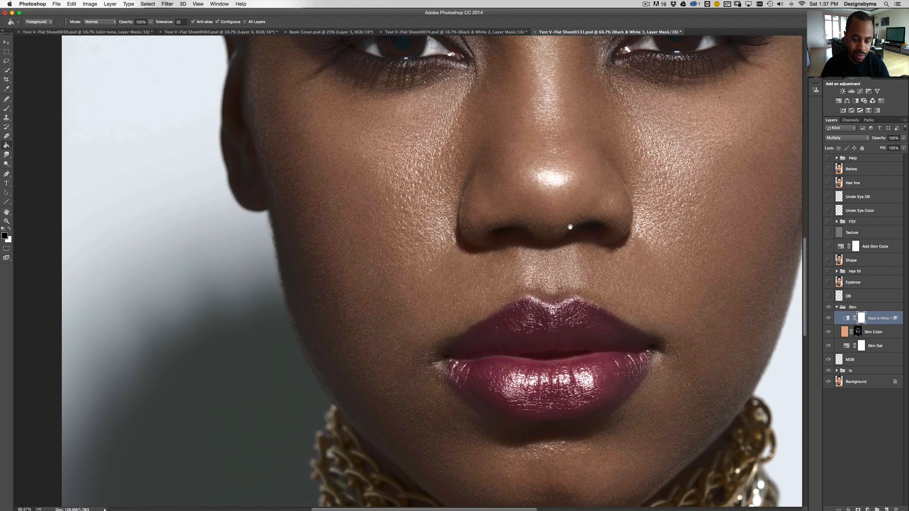
- Lower the opacity of the Black & White 1 adjustment layer to 14%
drag(554, 203, 578, 274)
drag(563, 166, 523, 201)
key(super+minus)
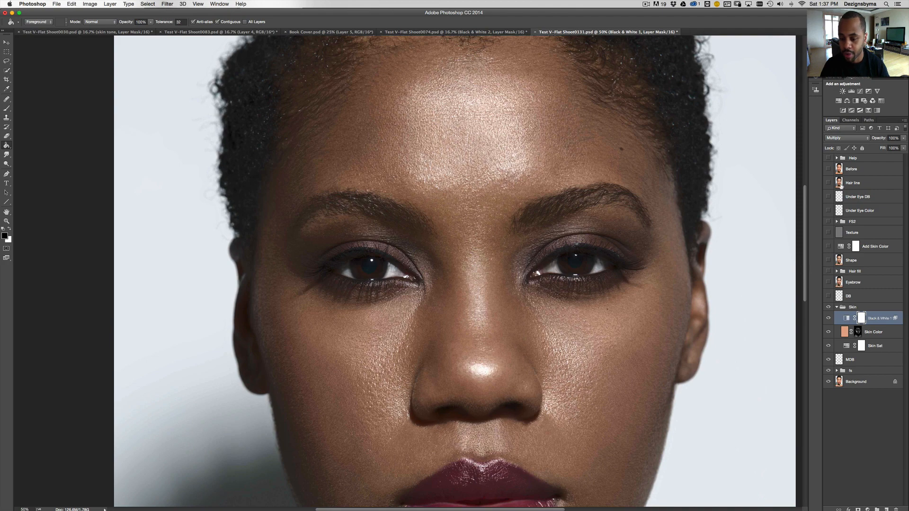
key(h)
drag(743, 211, 739, 211)
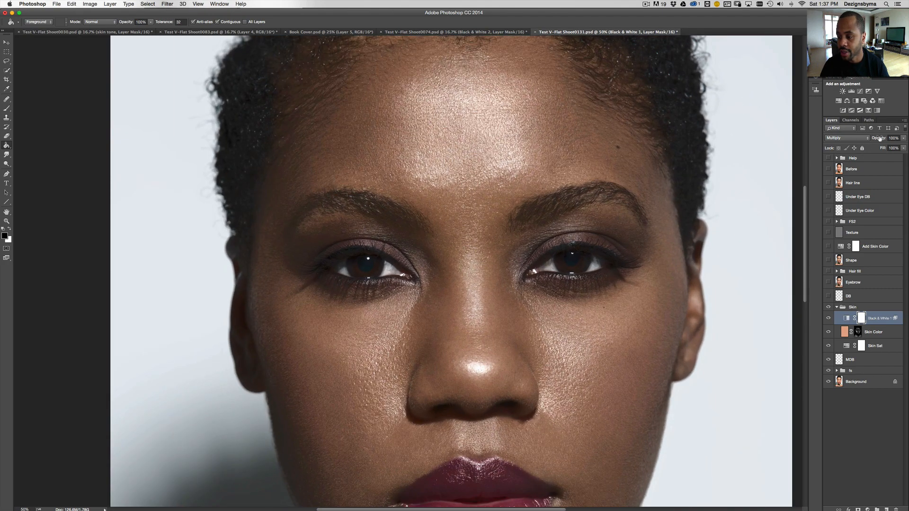
drag(879, 138, 848, 134)
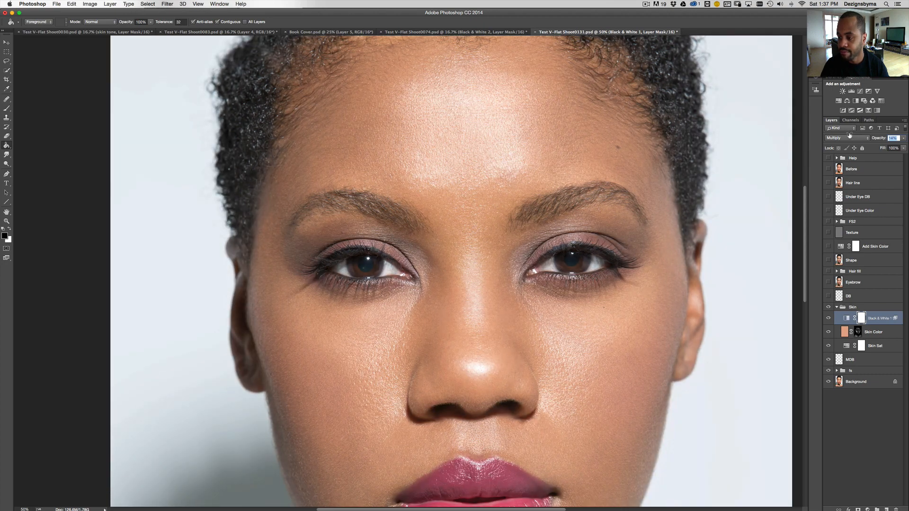
- Compare the whole face at 33.3% with the Black & White 1 layer hidden and shown
key(super+minus)
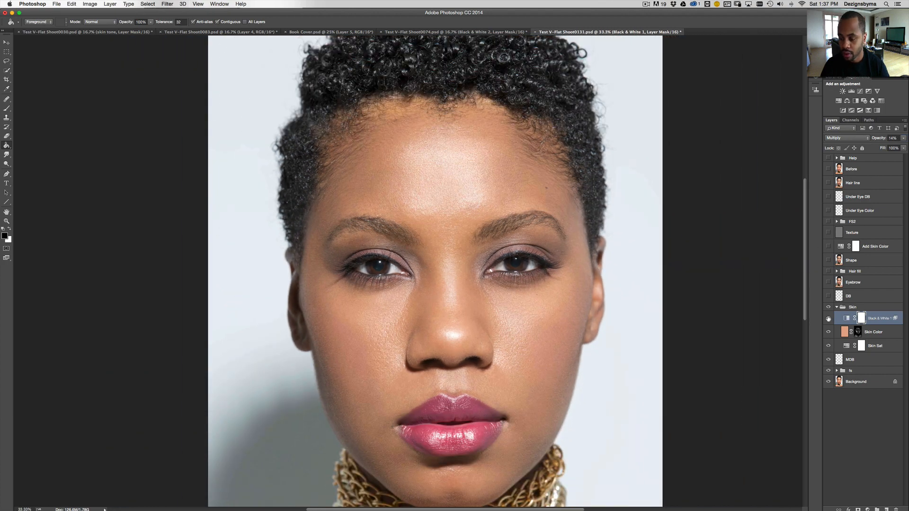
click(828, 318)
click(829, 317)
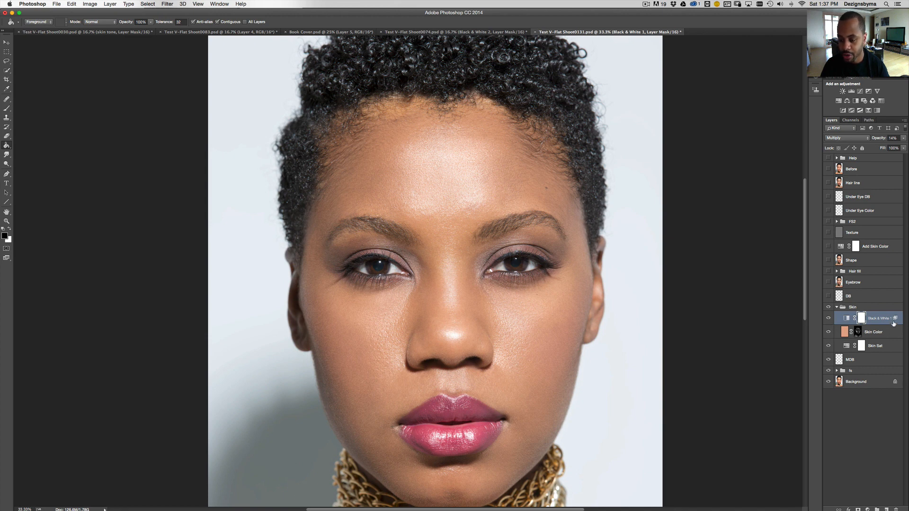
- Examine the Blend If ranges in the Black & White 1 layer's blending options, and leave them without changes
double_click(895, 319)
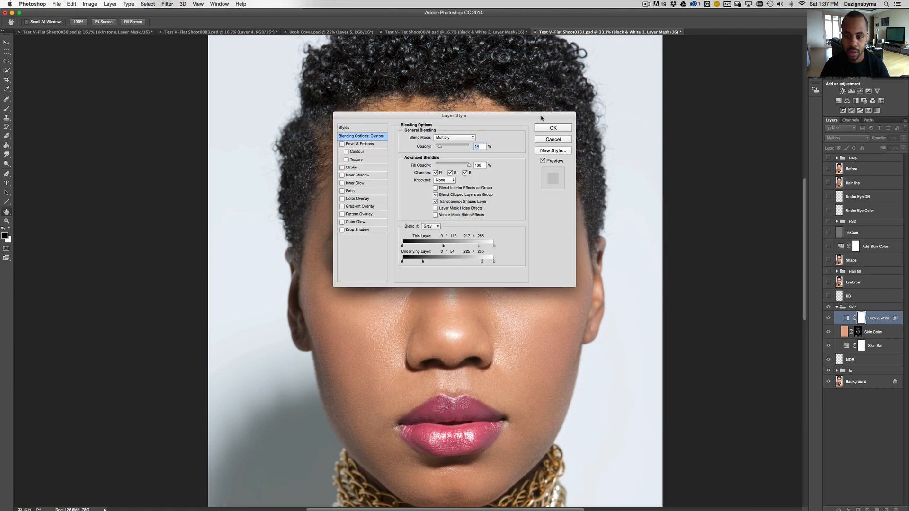
drag(541, 116, 777, 44)
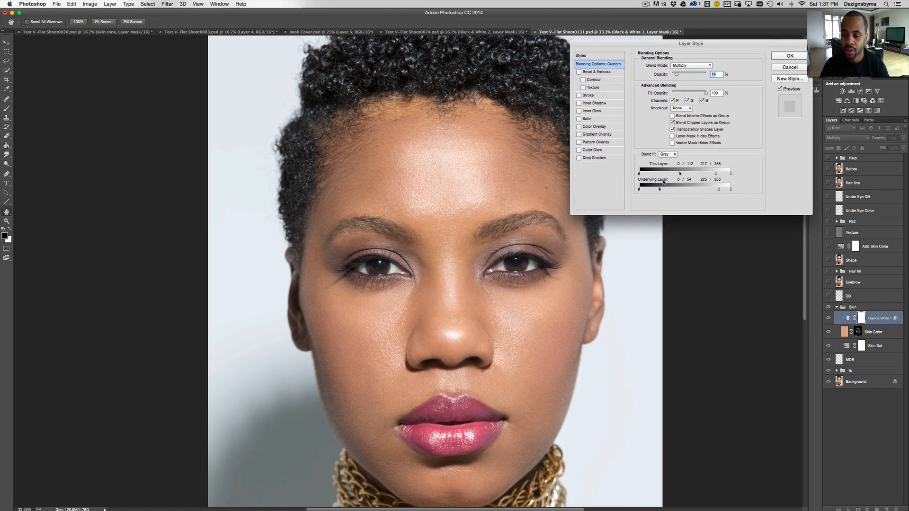
drag(649, 46, 615, 44)
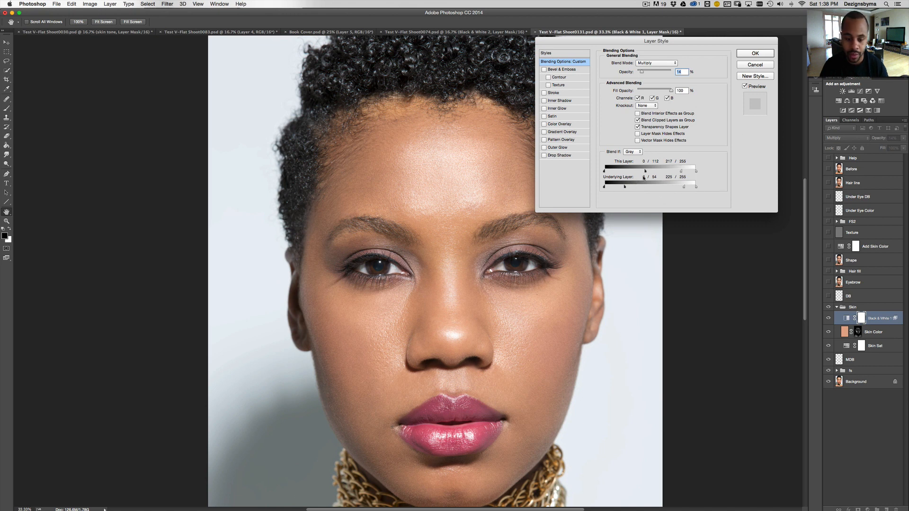
click(749, 65)
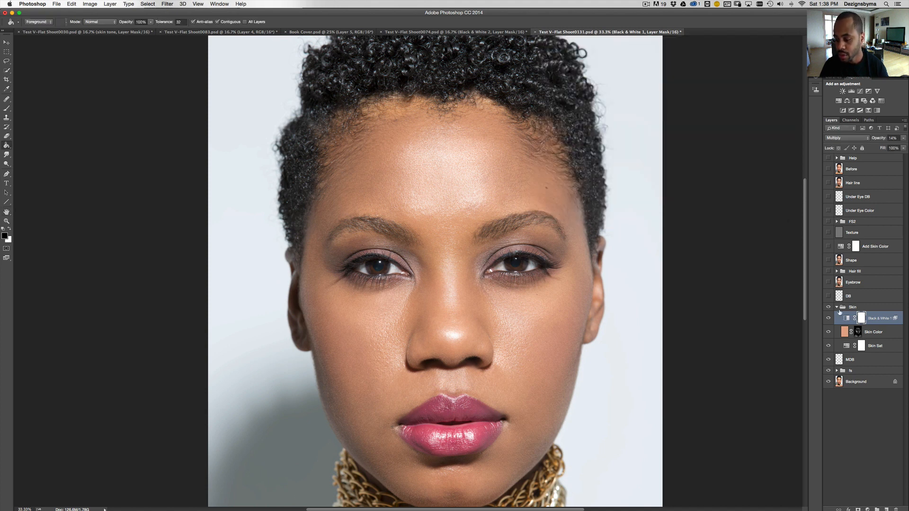
- Collapse the Skin group in the layer stack
click(836, 307)
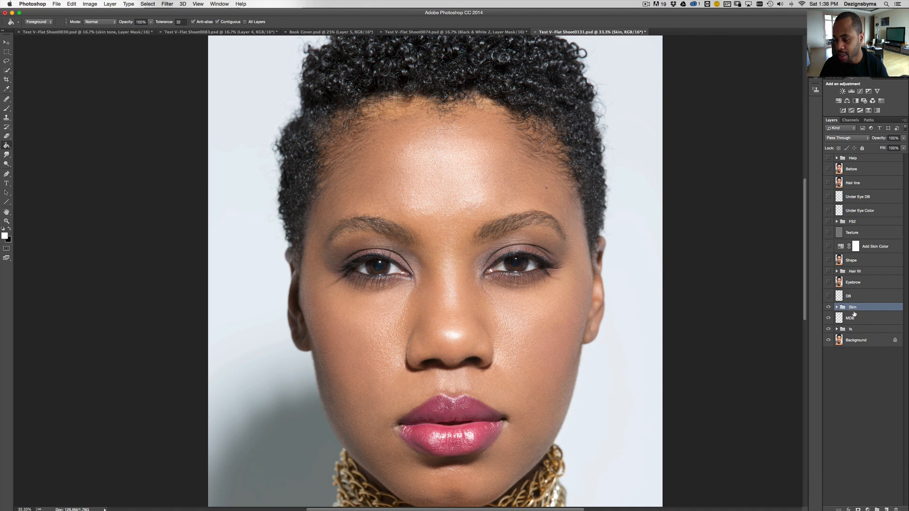
click(836, 307)
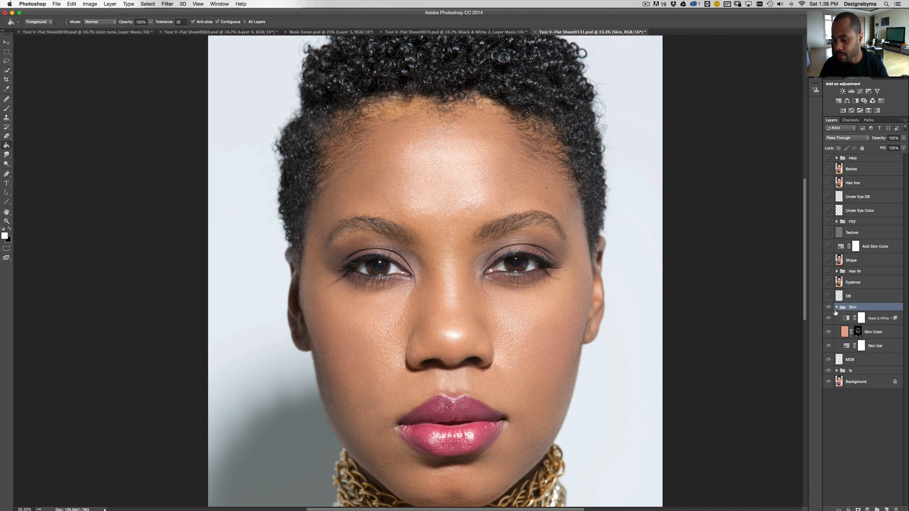
click(836, 307)
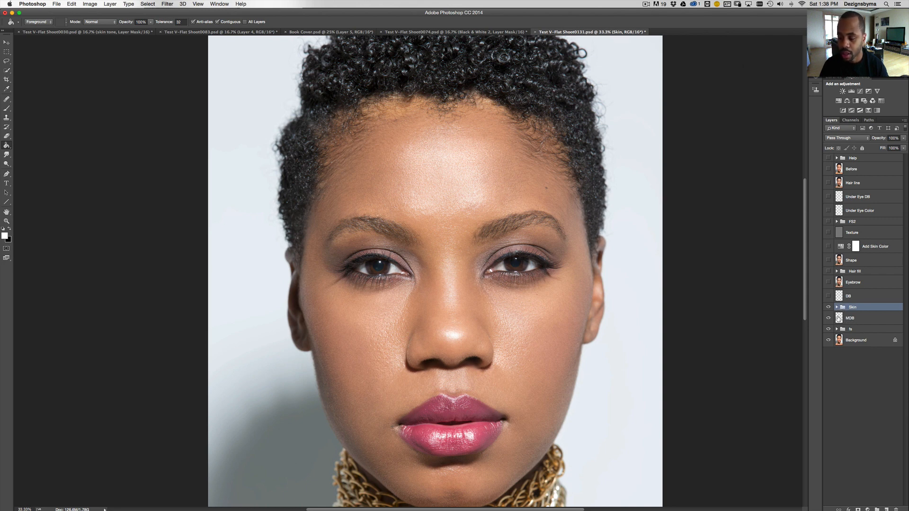
- Select the DB layer with the Brush tool active and make the layer visible
click(863, 296)
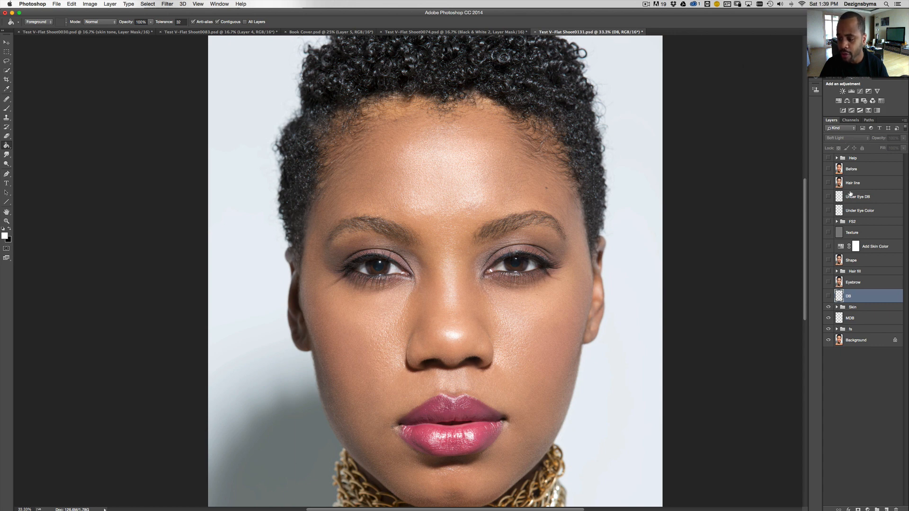
click(7, 108)
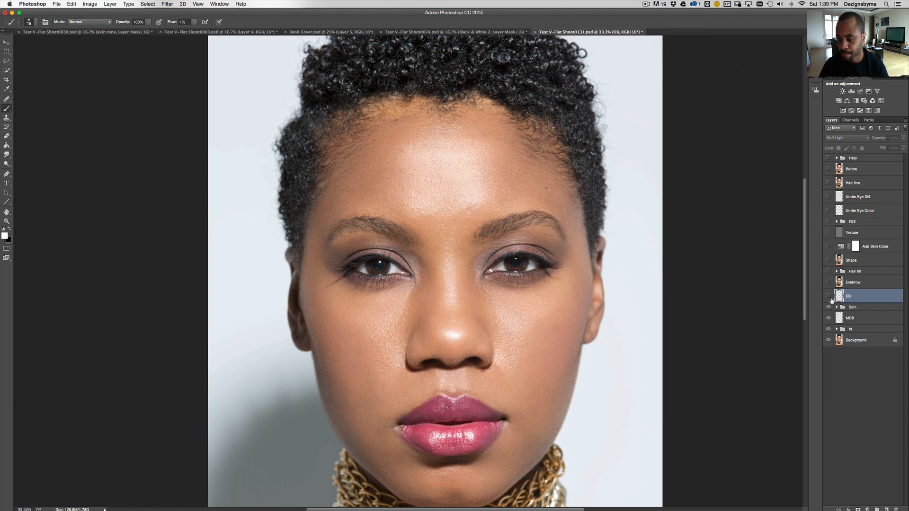
key(super+minus)
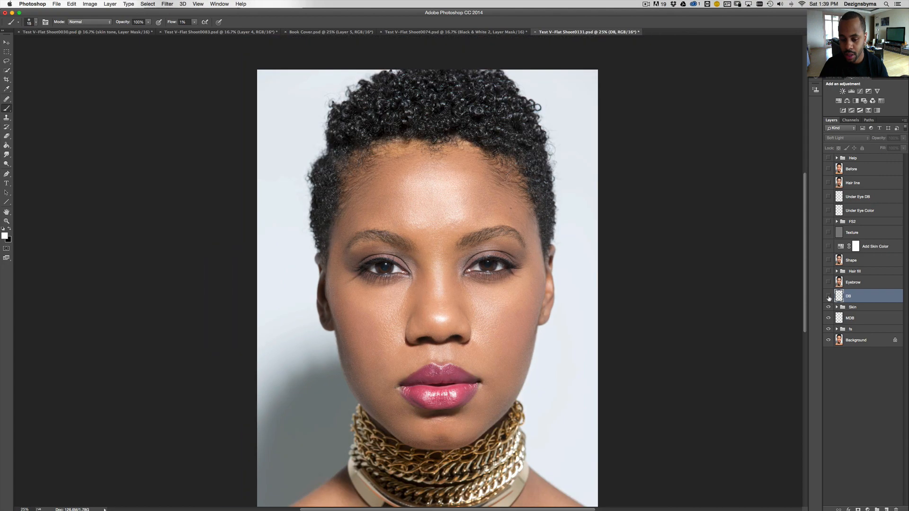
scroll(663, 269, down, 3)
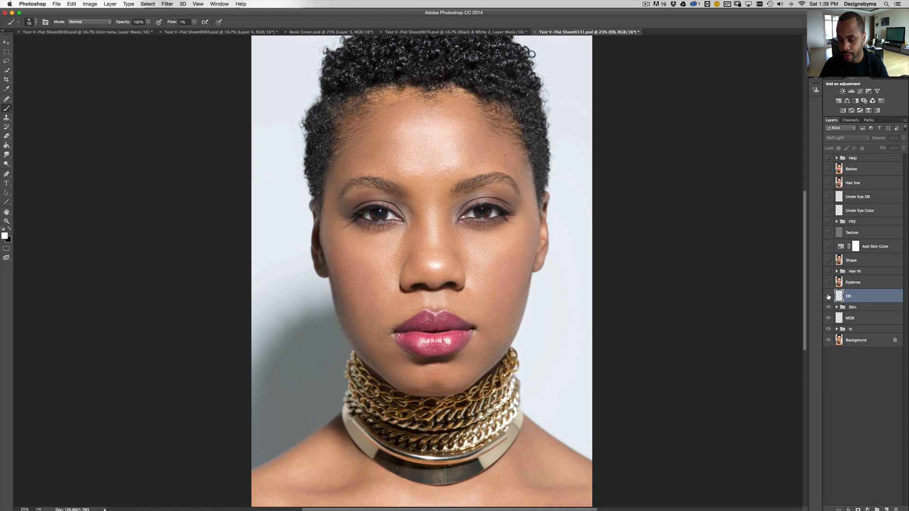
click(828, 296)
click(827, 296)
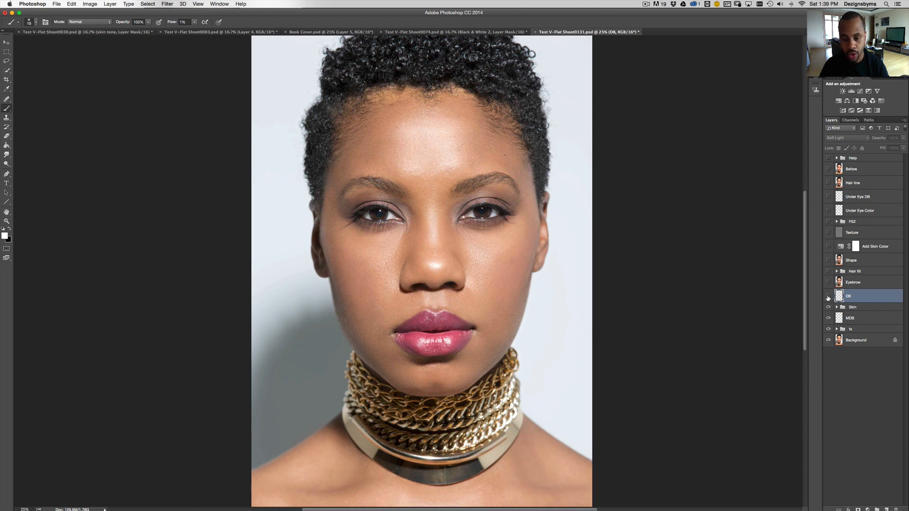
click(828, 296)
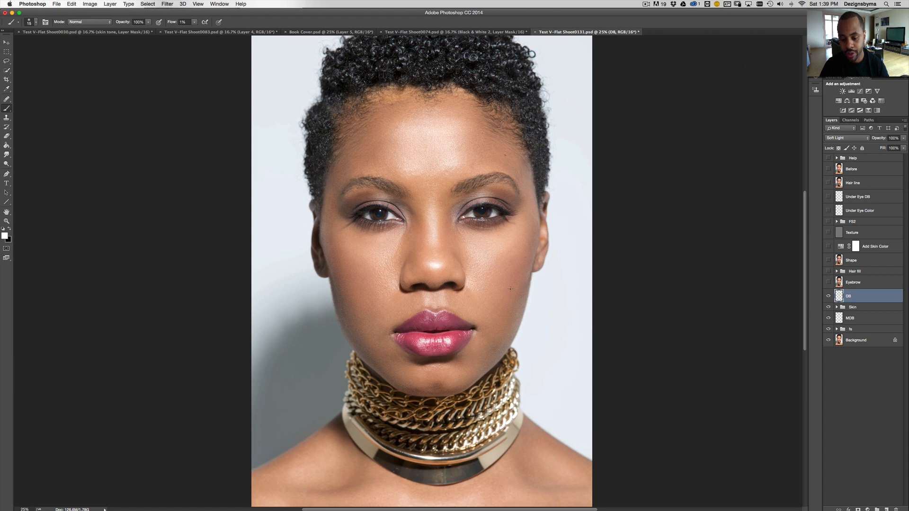
- Compare the face at 25% with the DB layer hidden and shown twice
click(828, 296)
click(828, 296)
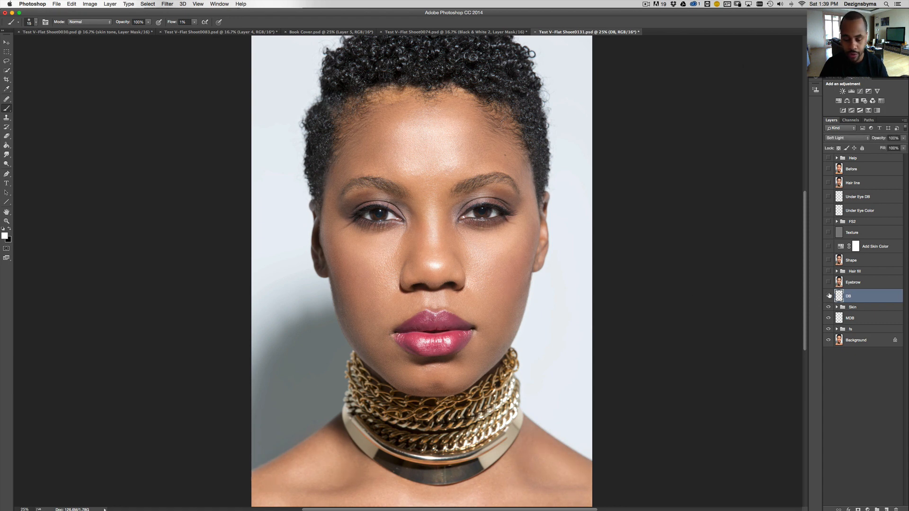
click(828, 296)
click(828, 296)
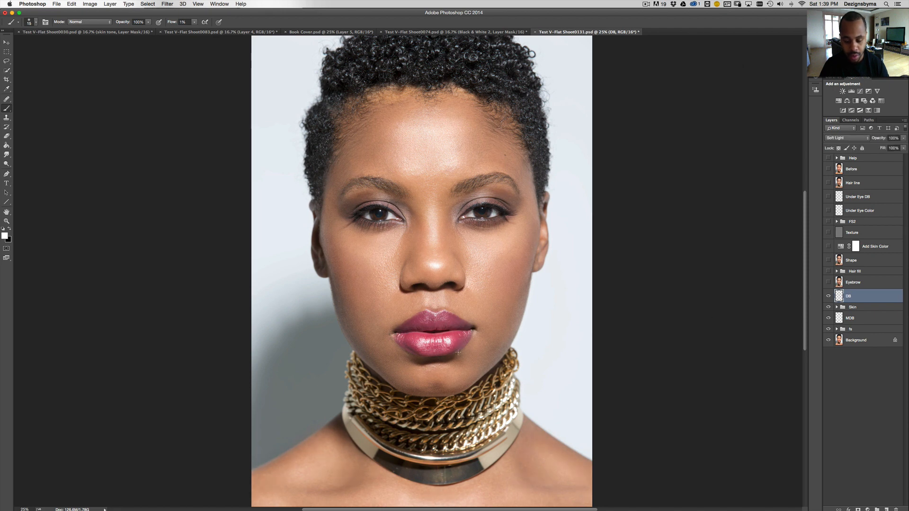
- Compare the face, neck and shoulders repeatedly with the DB layer hidden and shown
scroll(643, 373, down, 3)
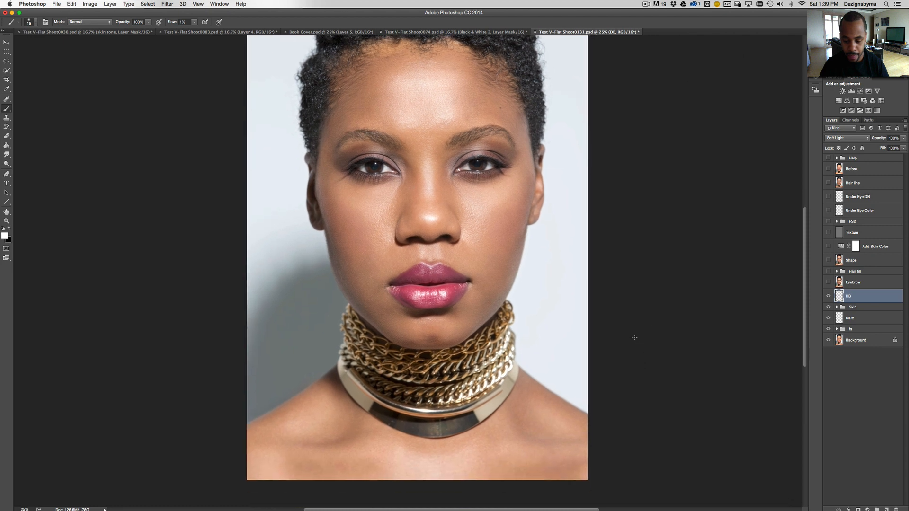
click(828, 296)
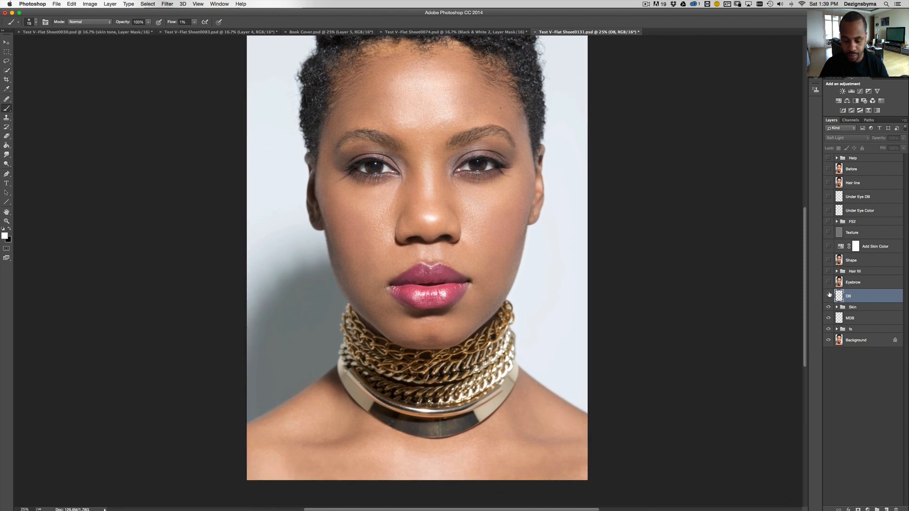
click(828, 296)
click(828, 296)
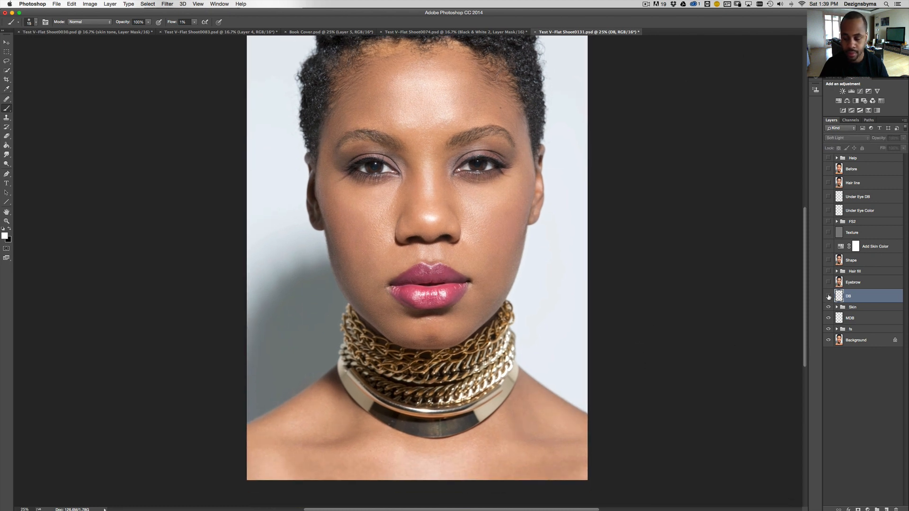
click(828, 296)
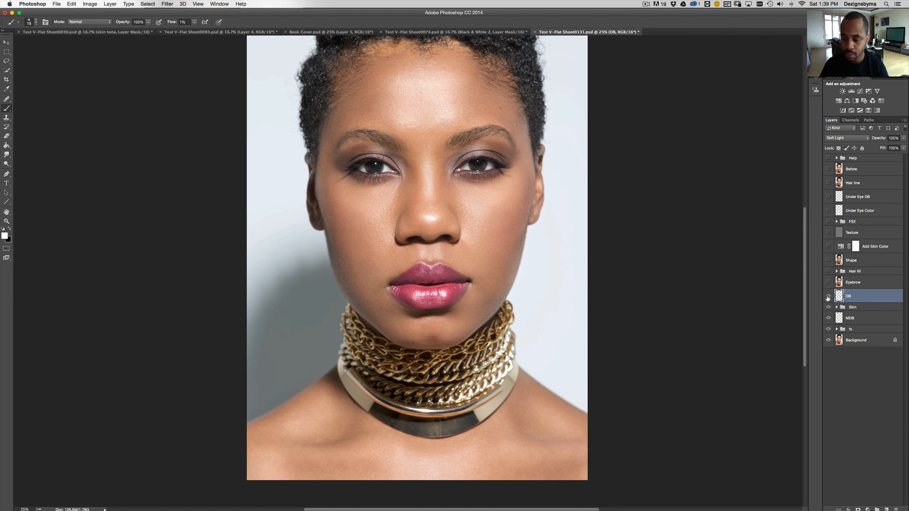
click(828, 296)
click(828, 297)
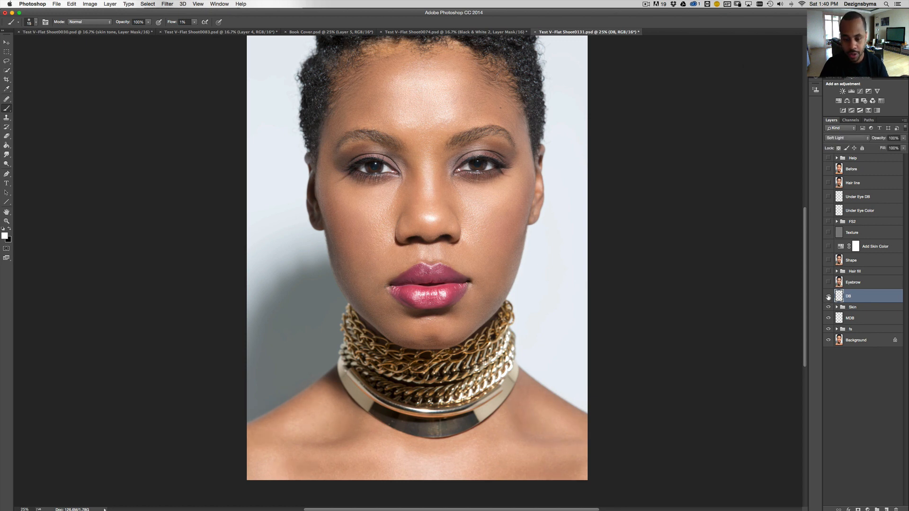
click(828, 296)
click(828, 296)
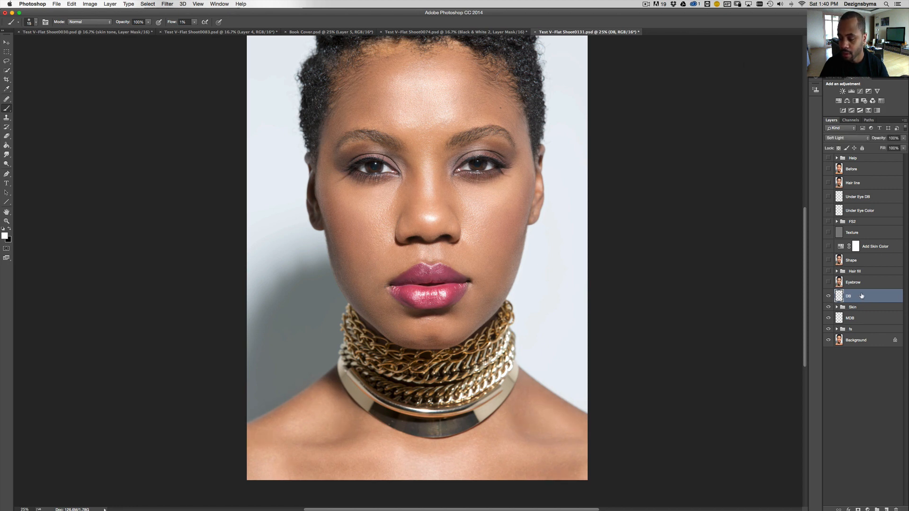
- Select the Eyebrow layer and make it visible, with the eyes and brows framed at 50%
key(super+equal)
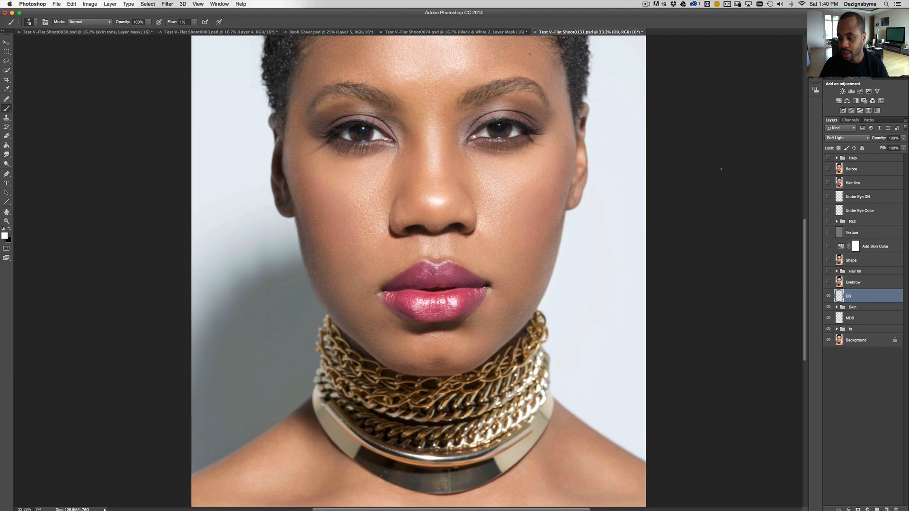
drag(700, 213, 704, 245)
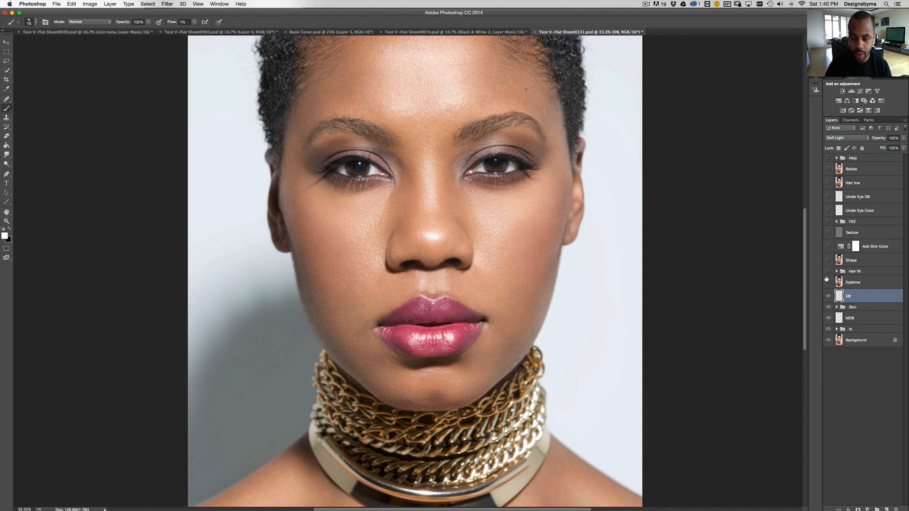
key(super+equal)
key(super+minus)
drag(548, 229, 549, 274)
key(super+equal)
drag(575, 219, 570, 260)
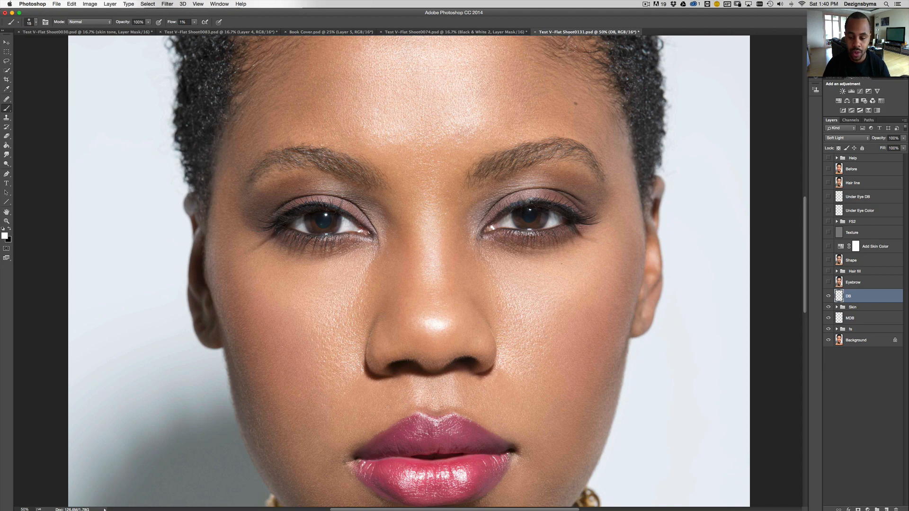
click(838, 287)
click(828, 282)
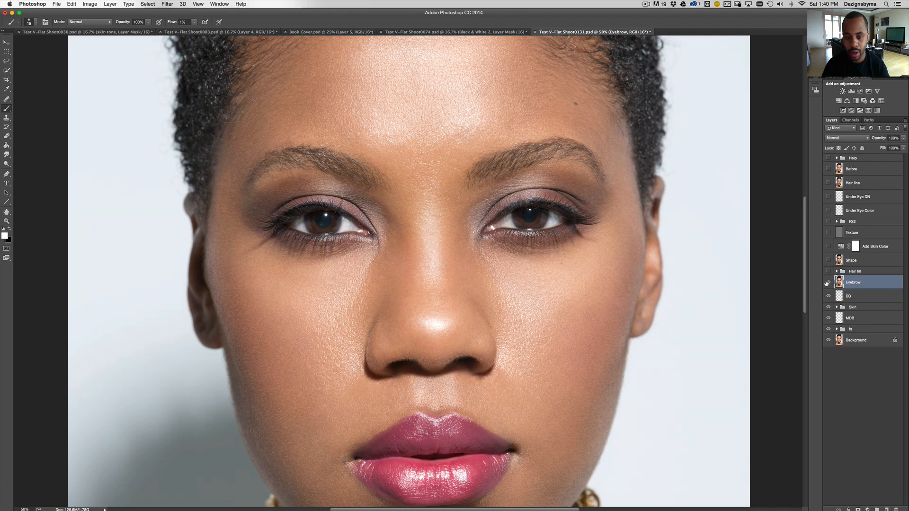
- Compare the brows repeatedly at 50% with the Eyebrow layer hidden and shown, leaving the layer visible
click(827, 283)
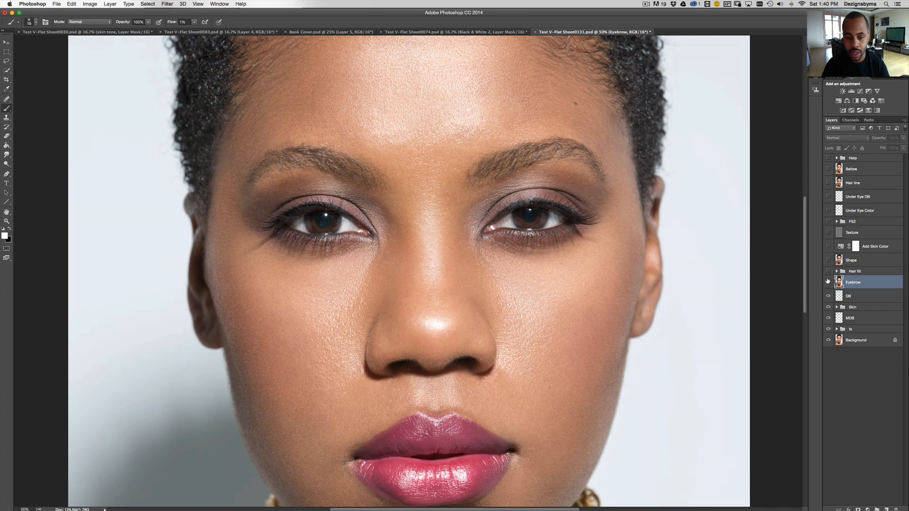
click(828, 282)
click(827, 281)
click(827, 282)
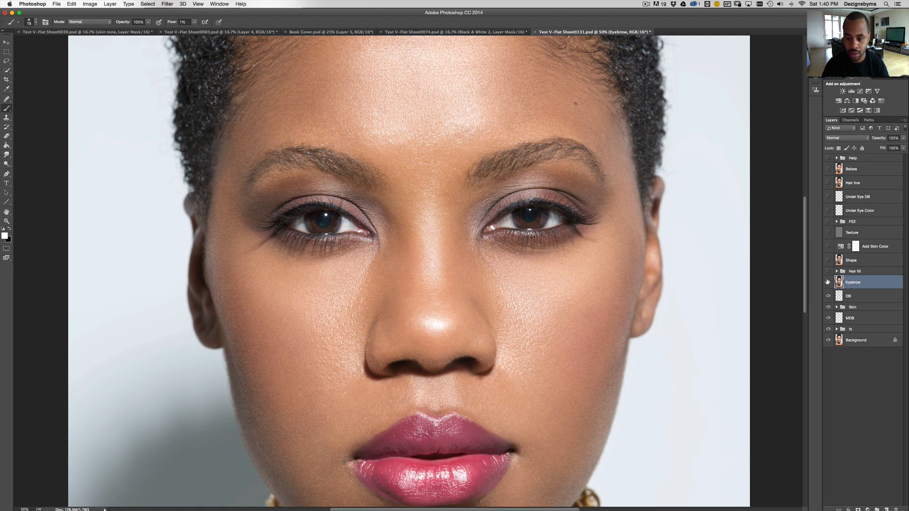
click(828, 282)
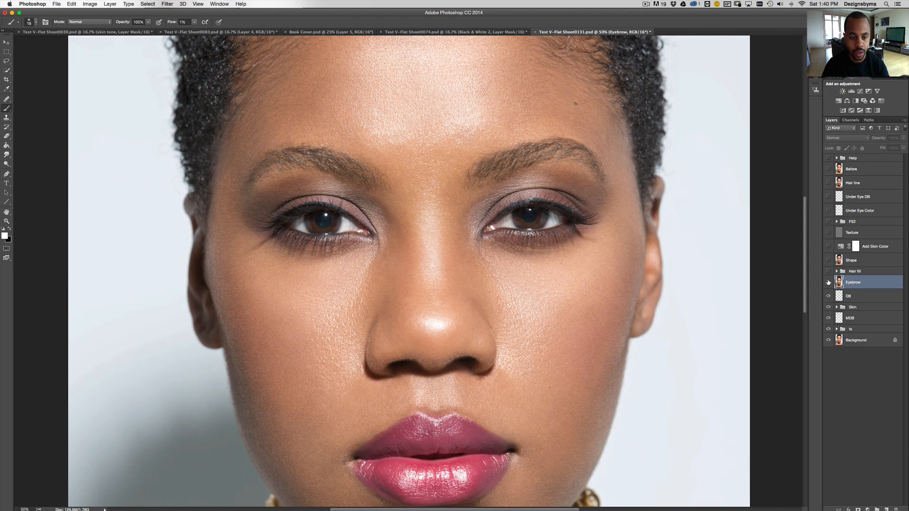
click(828, 282)
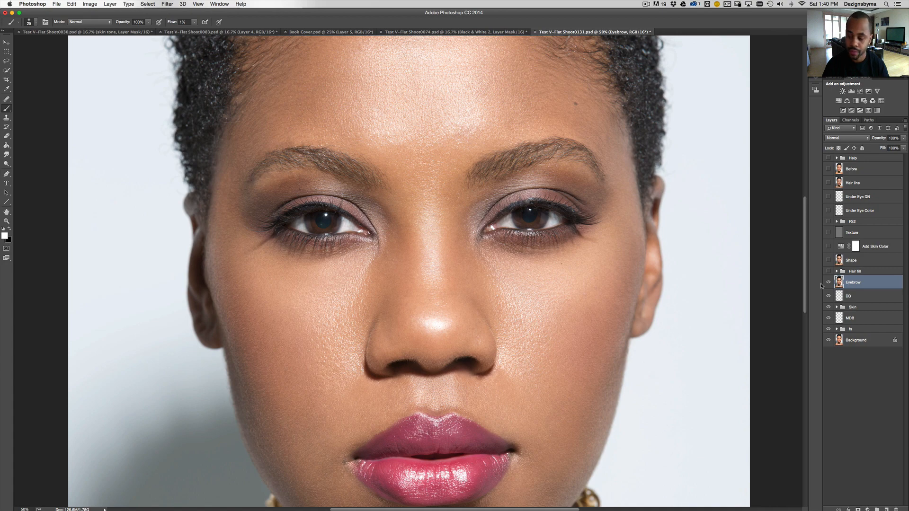
click(828, 282)
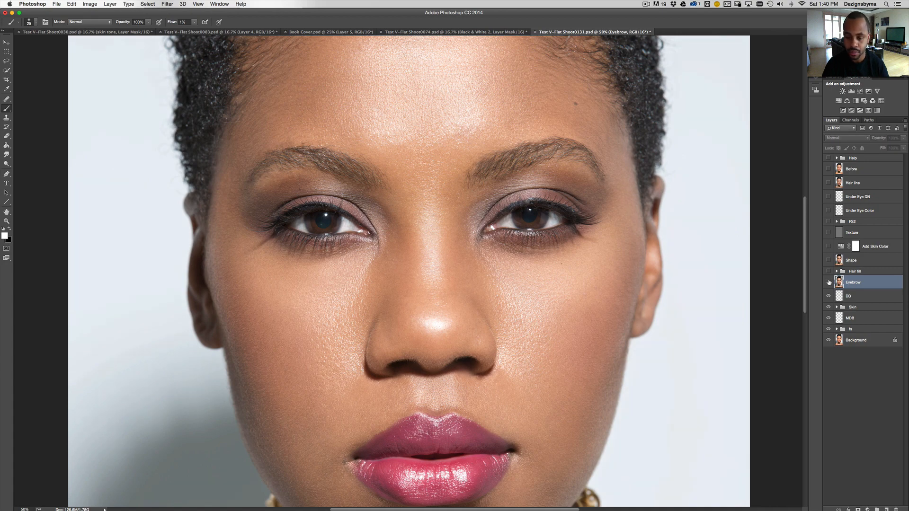
click(827, 282)
click(827, 282)
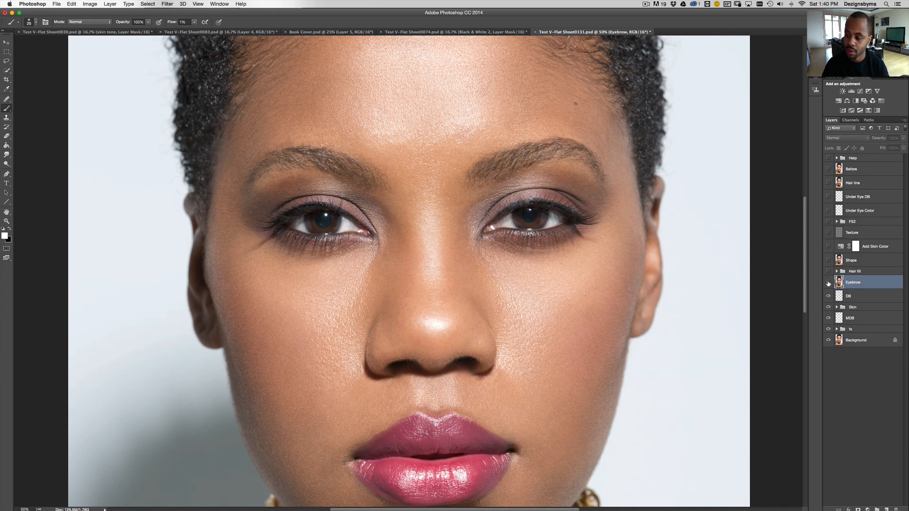
click(828, 282)
- Expand the Hair fill group and make it visible at the hairline, with its Layer 4, Layer 2 and Layer 3 hidden
click(836, 271)
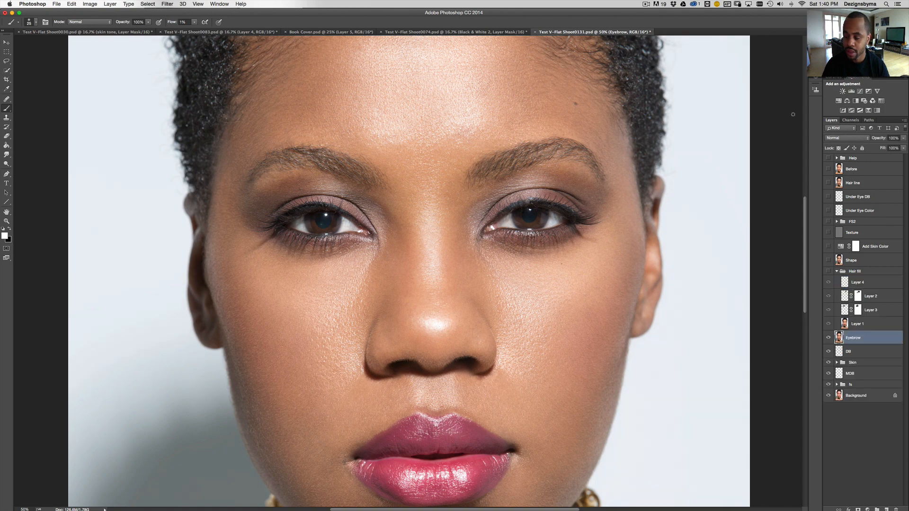
drag(553, 77, 547, 206)
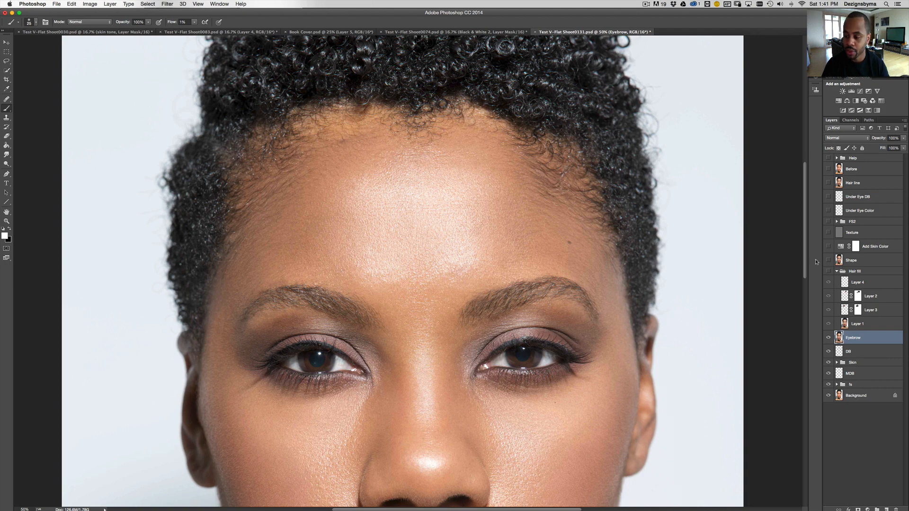
click(827, 271)
drag(827, 282, 828, 310)
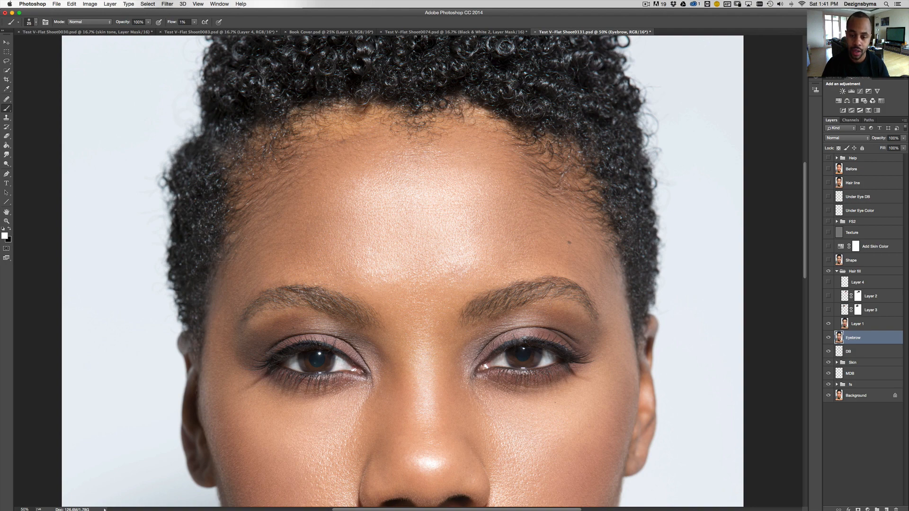
- Preview Layer 3 on the hairline, hide it again, and make Layer 2 in the Hair fill group visible
click(828, 310)
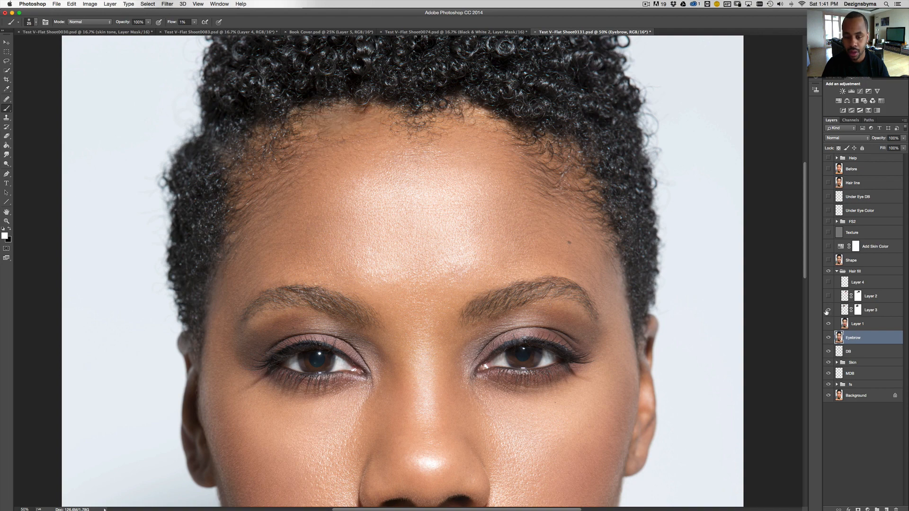
click(828, 311)
click(827, 296)
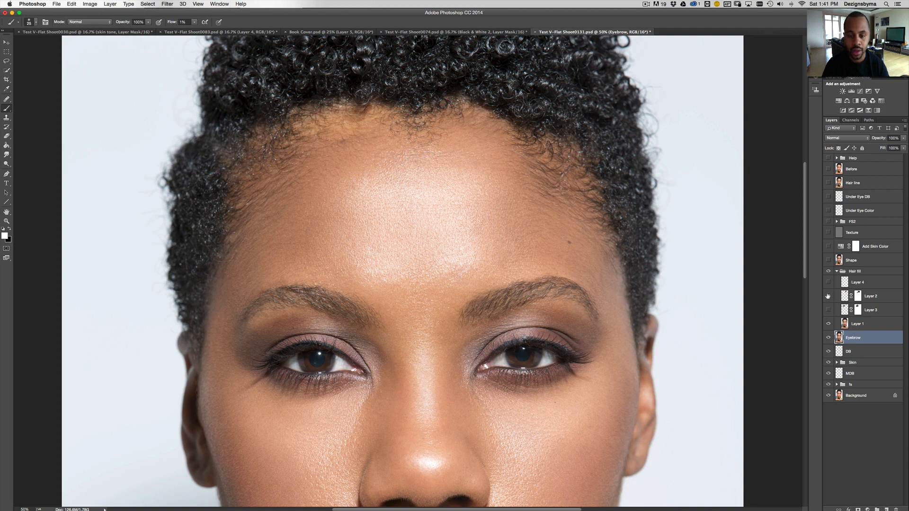
click(828, 296)
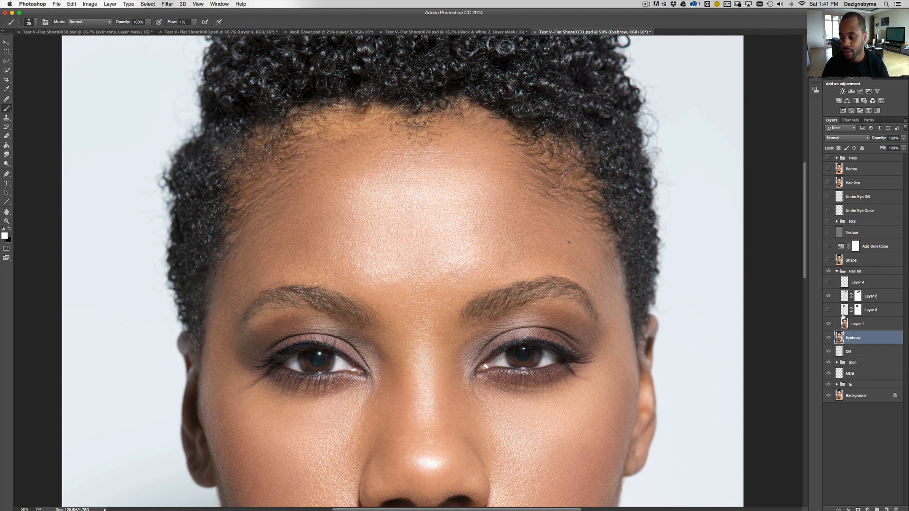
- Select Layer 2, compare the hairline with it hidden and shown, and make Layer 3 visible as well
click(879, 301)
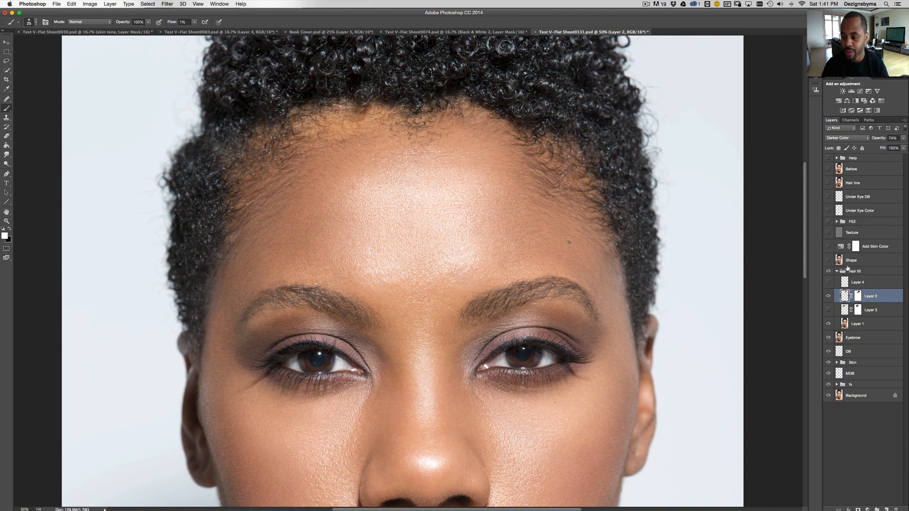
click(828, 296)
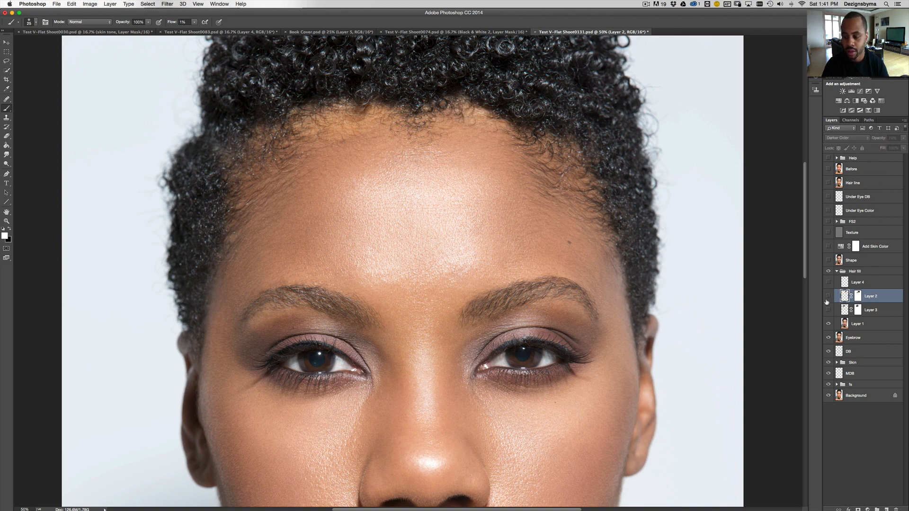
click(828, 295)
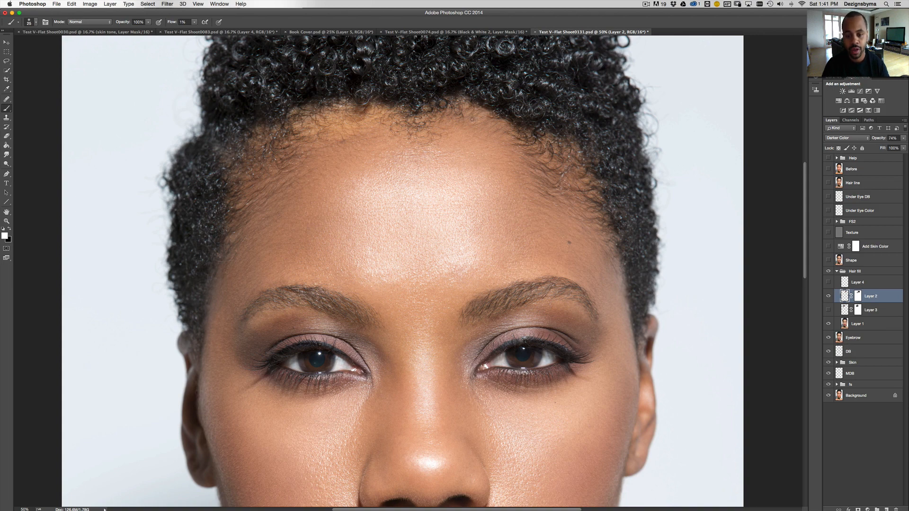
click(828, 296)
click(828, 296)
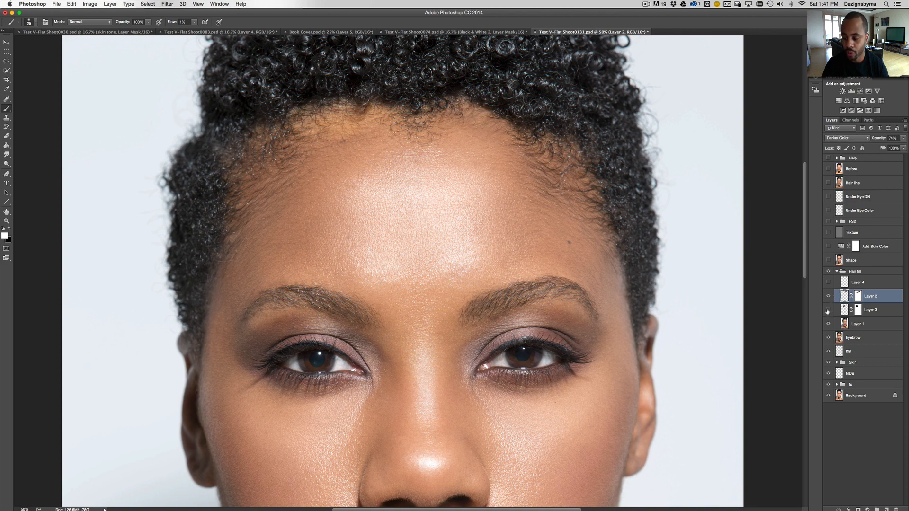
click(828, 310)
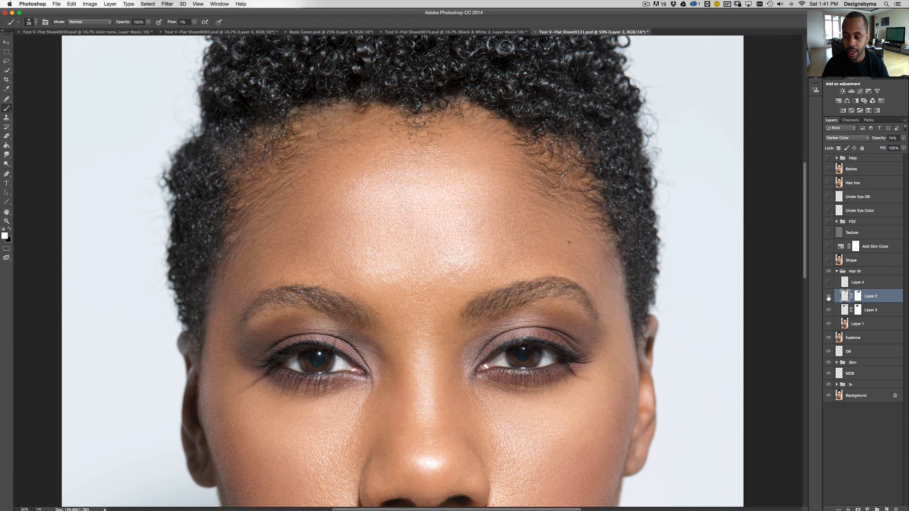
- Compare the hairline at 25% with Layer 2 and Layer 3 each hidden and shown
key(super+minus)
key(super+minus)
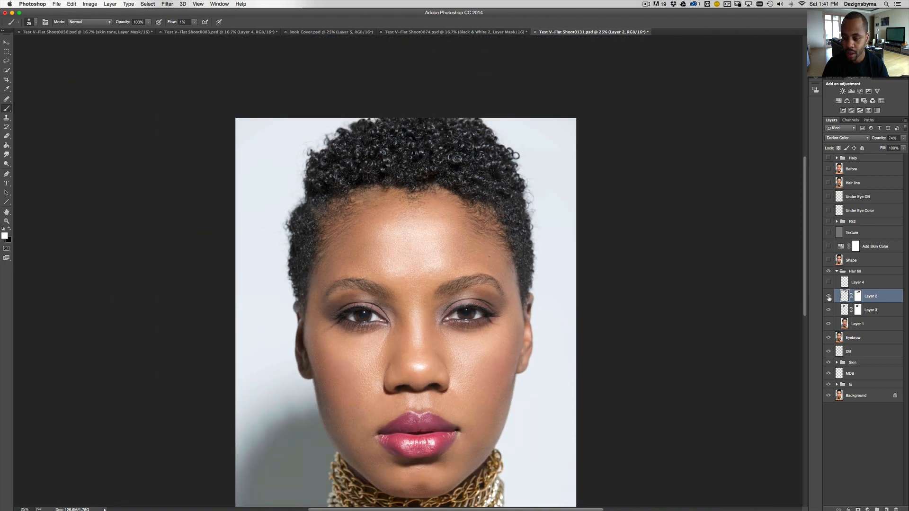
click(828, 297)
click(828, 297)
click(827, 310)
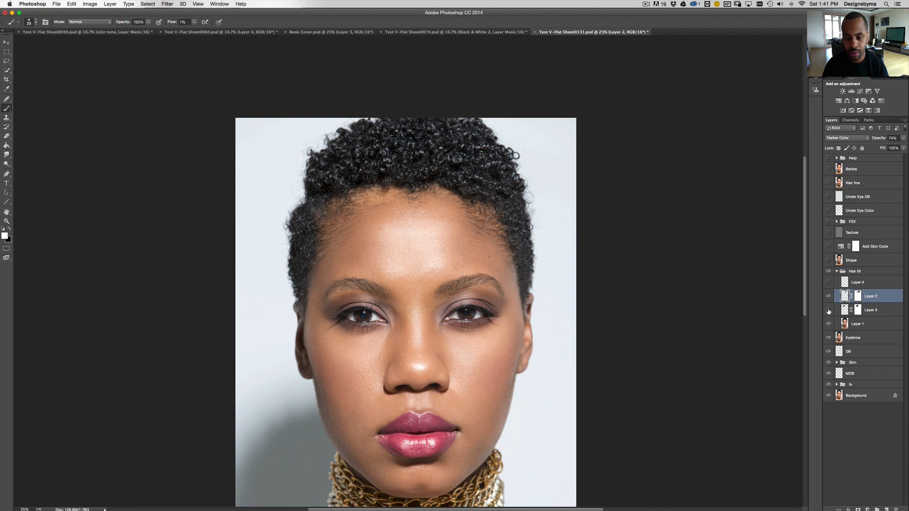
click(828, 310)
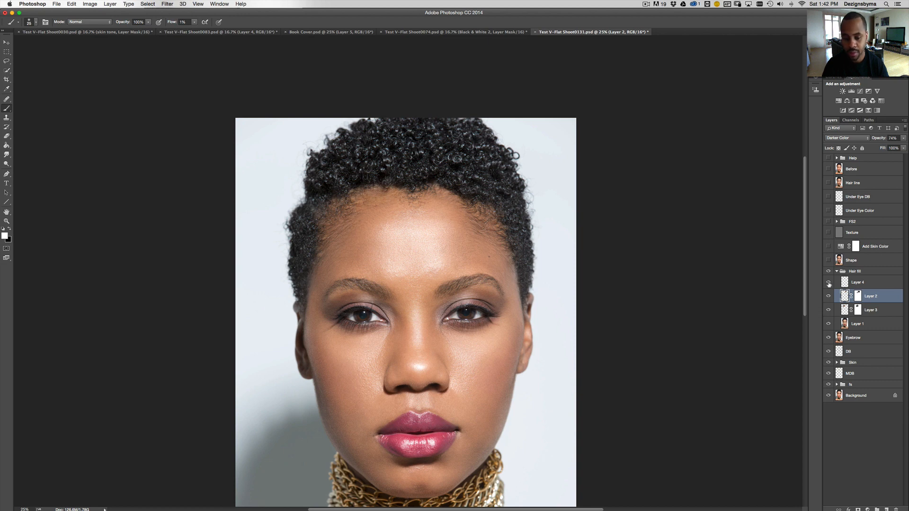
- Select Layer 4 in the Hair fill group and make it visible, with the hair framed at 33.3%
key(super+plus)
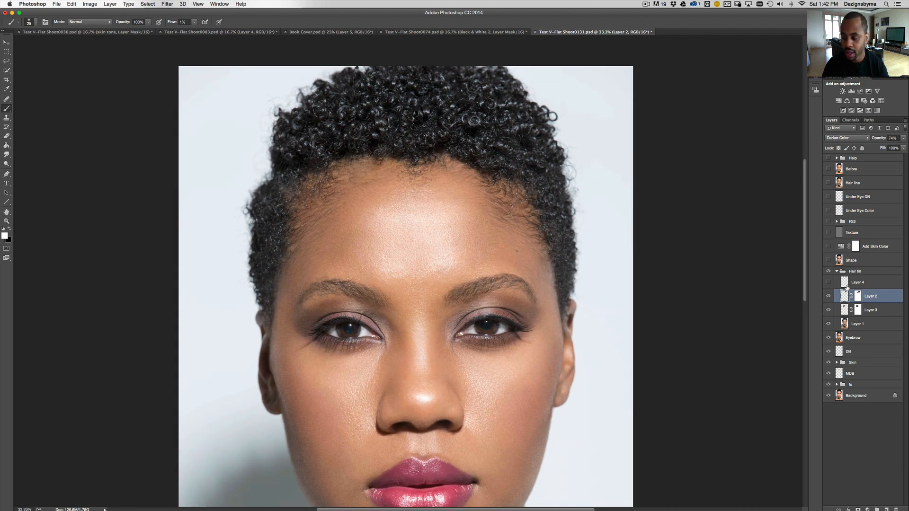
click(845, 284)
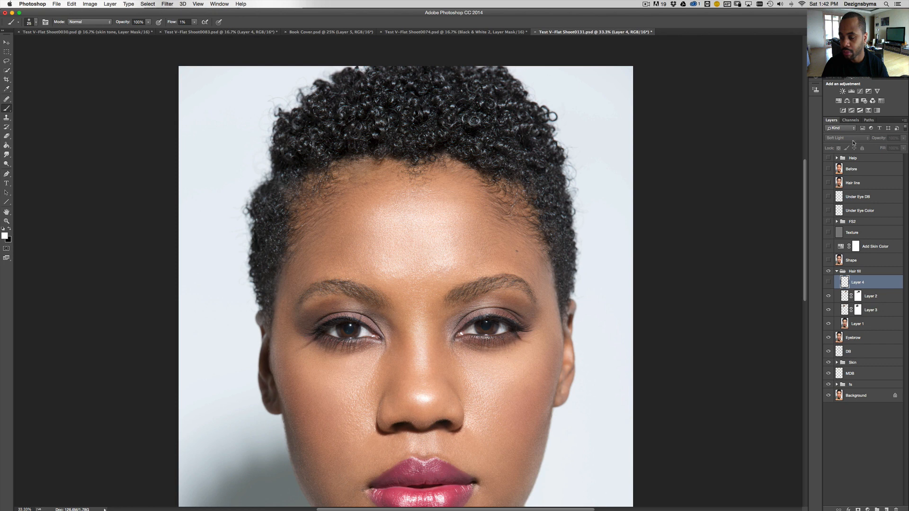
click(828, 282)
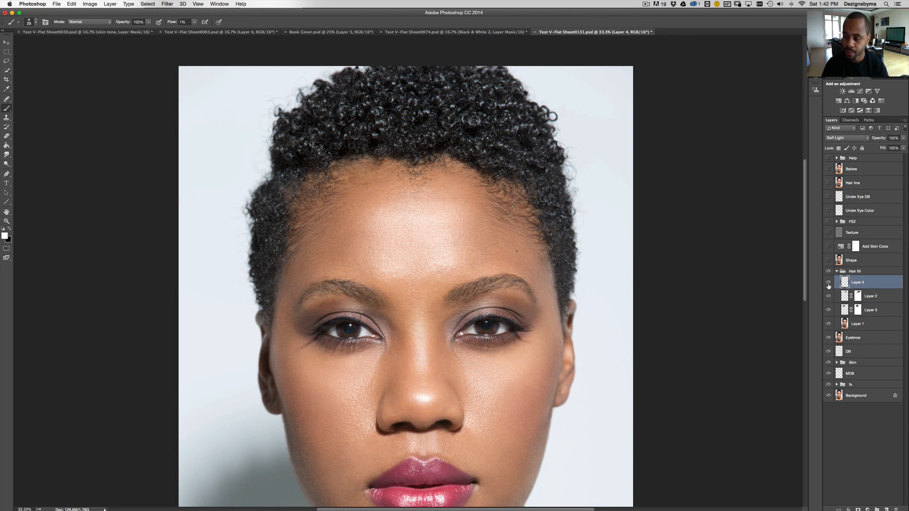
- Collapse the Hair fill group and compare the hairline repeatedly with the whole group hidden and shown
click(837, 272)
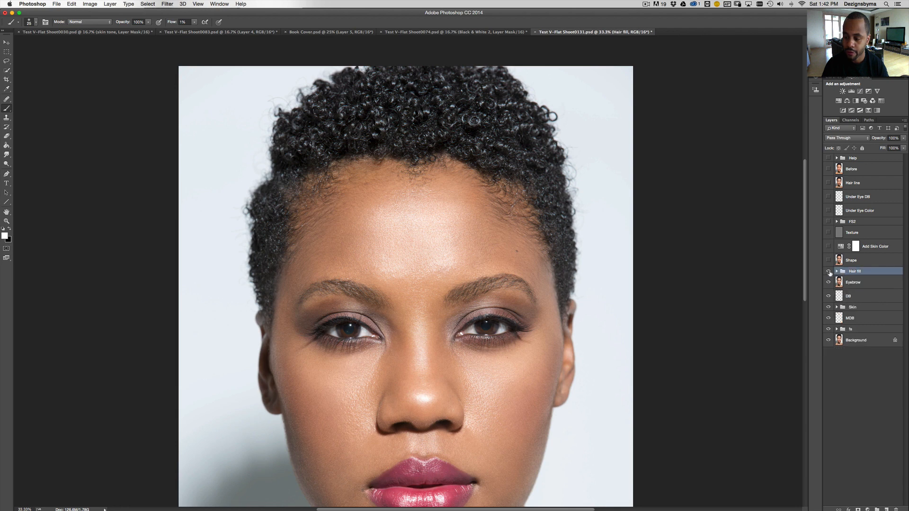
click(828, 271)
click(828, 271)
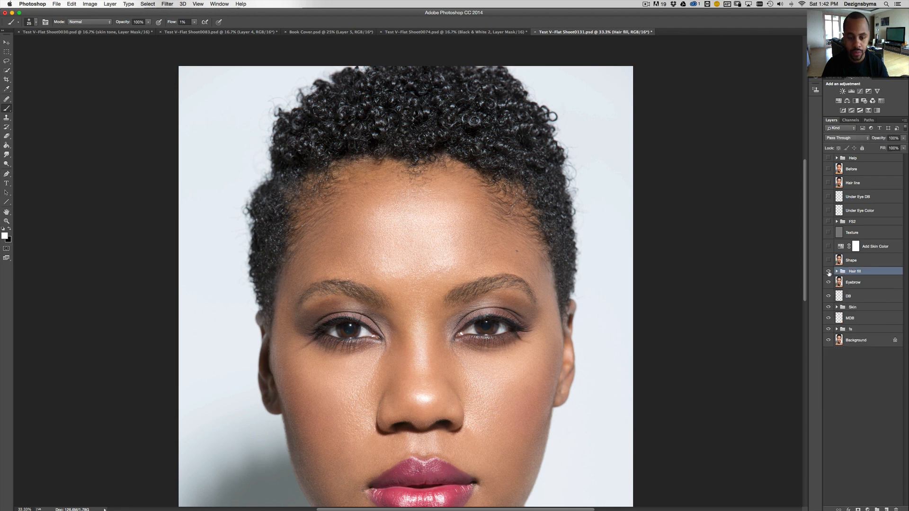
click(829, 271)
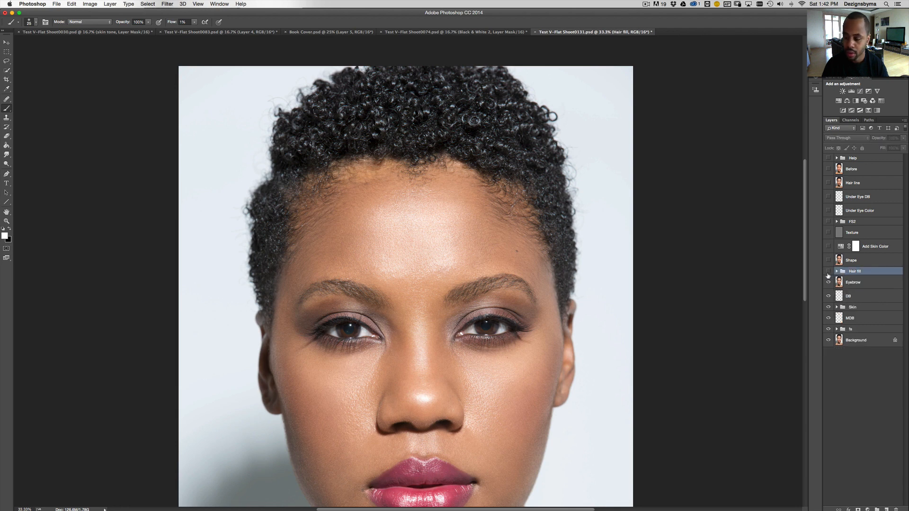
click(828, 271)
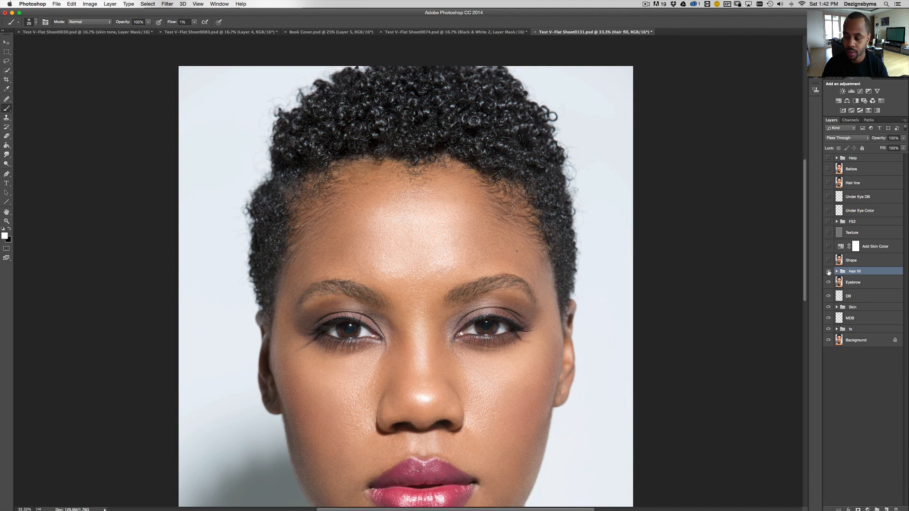
click(828, 271)
click(828, 272)
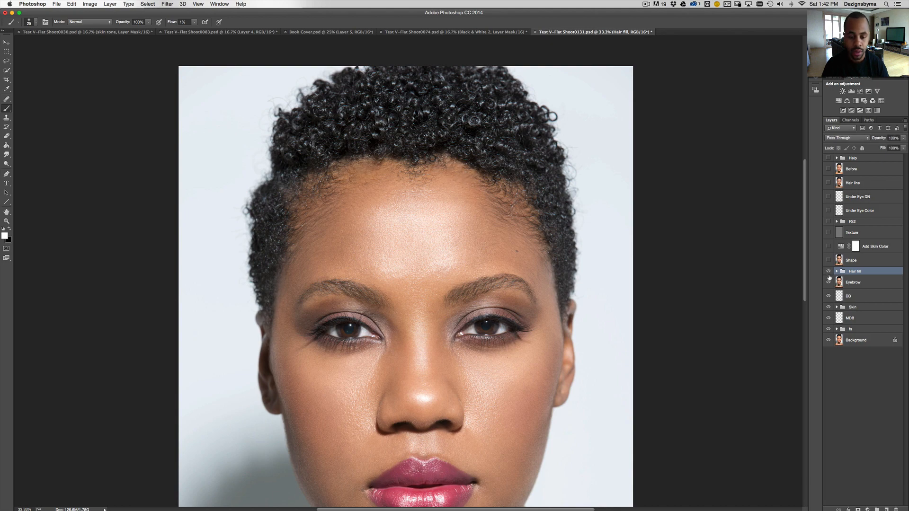
- Examine the portrait with the Hair fill group visible at zoom levels from 16.7% to 33.3%, ending at 25%
key(super+minus)
key(super+minus)
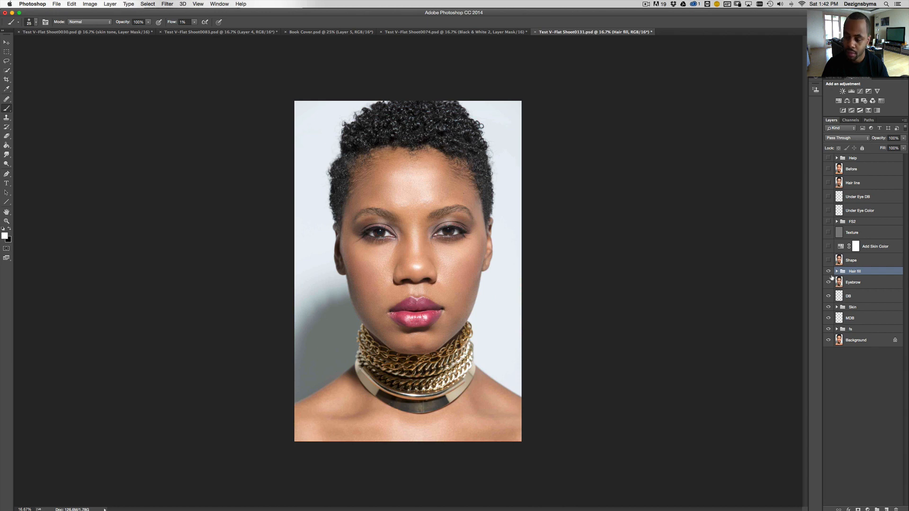
key(super+plus)
click(836, 271)
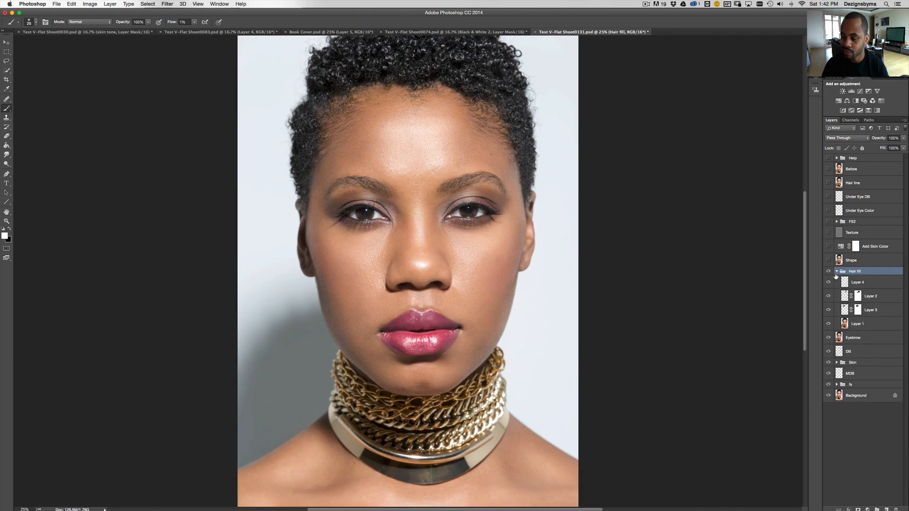
click(836, 271)
key(super+minus)
key(super+plus)
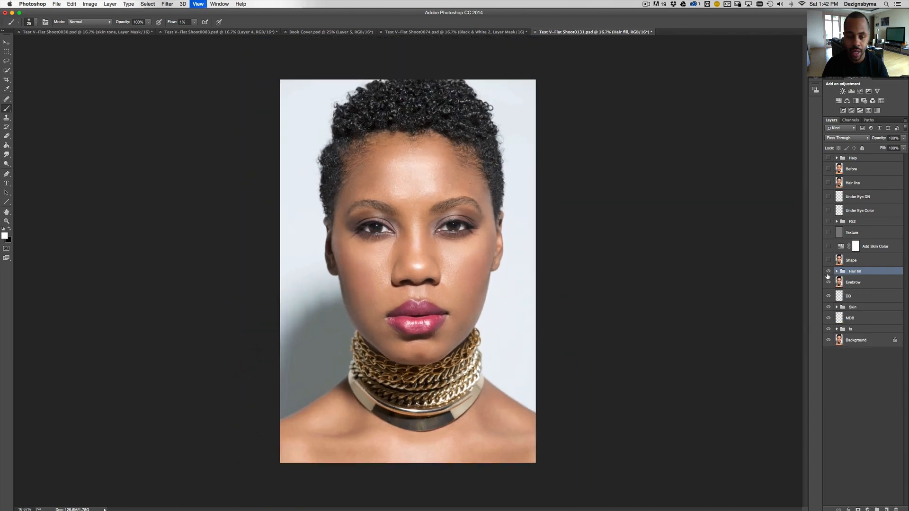
drag(646, 169, 640, 209)
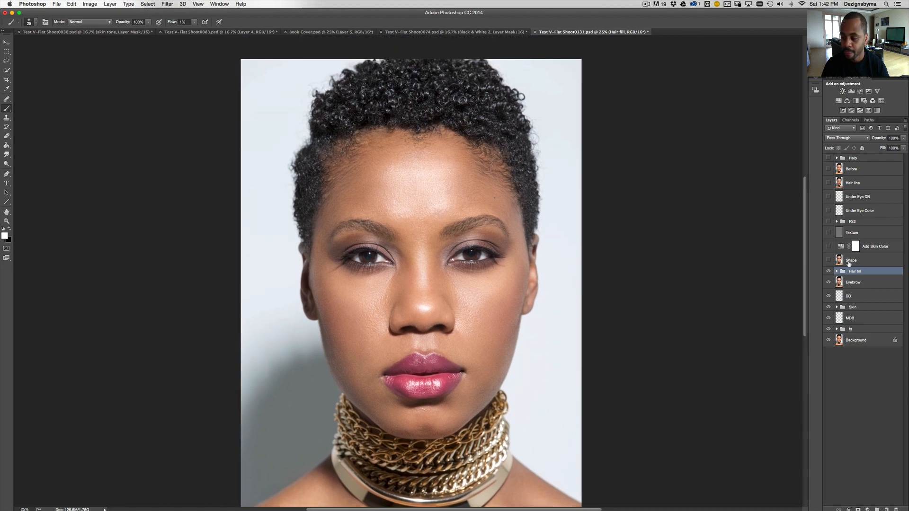
key(super+minus)
key(super+plus)
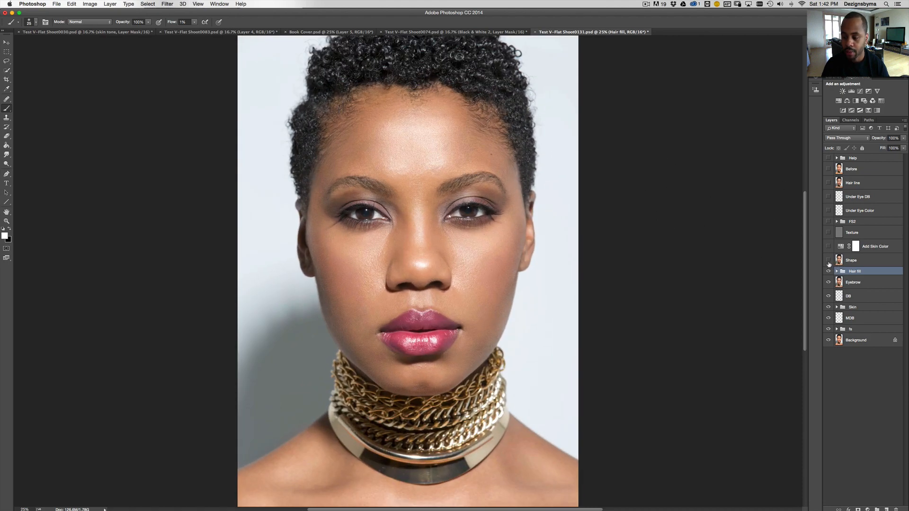
key(super+plus)
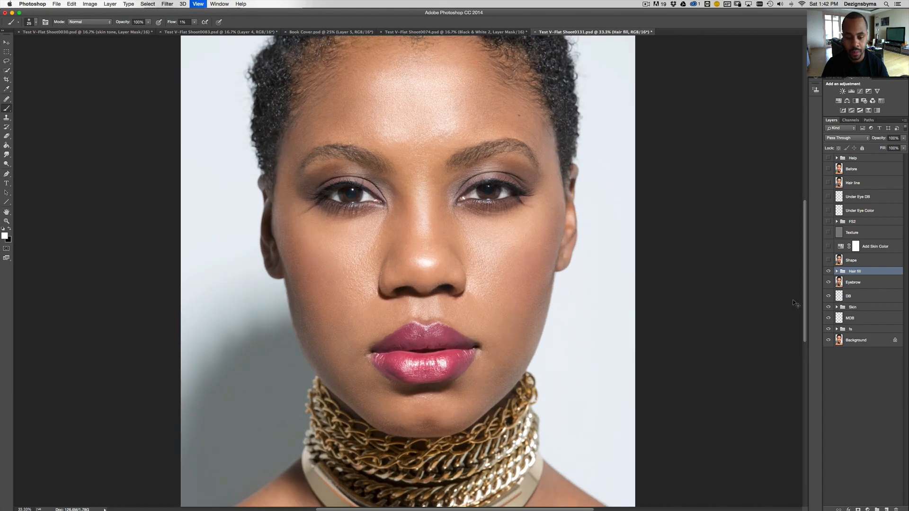
key(super+minus)
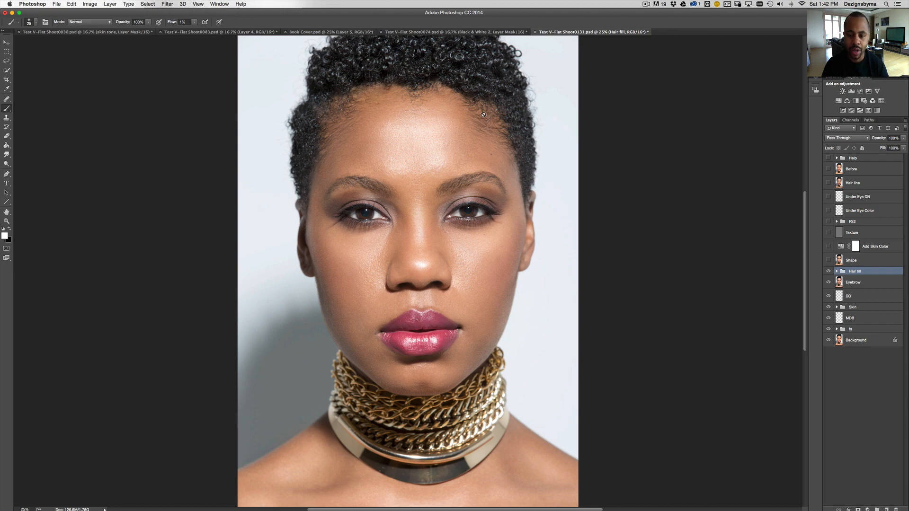
- Make the Shape layer visible and compare the whole portrait at 16.7% with that layer hidden and shown
key(super+minus)
key(super+equal)
key(super+minus)
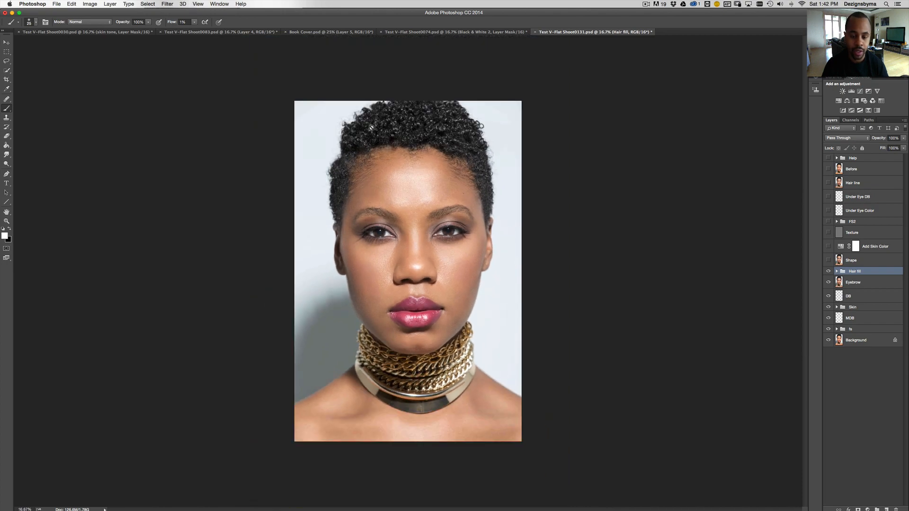
click(828, 261)
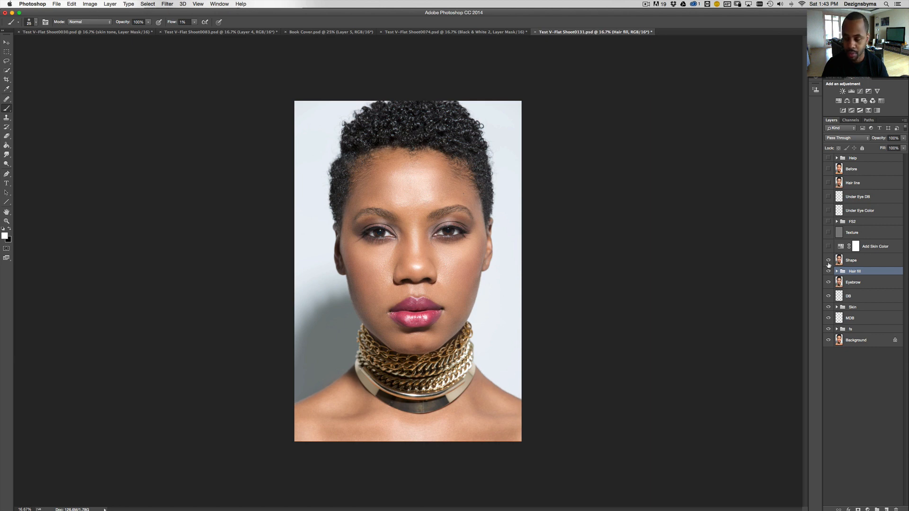
click(828, 260)
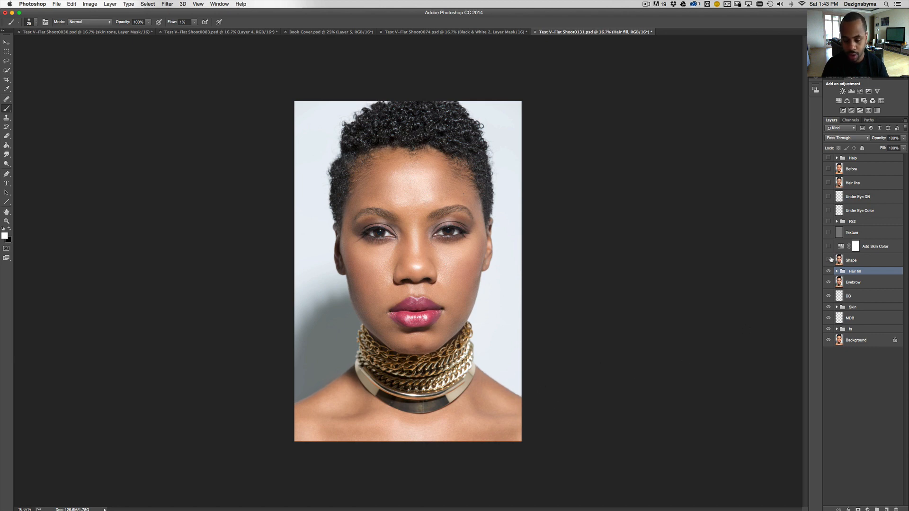
click(828, 260)
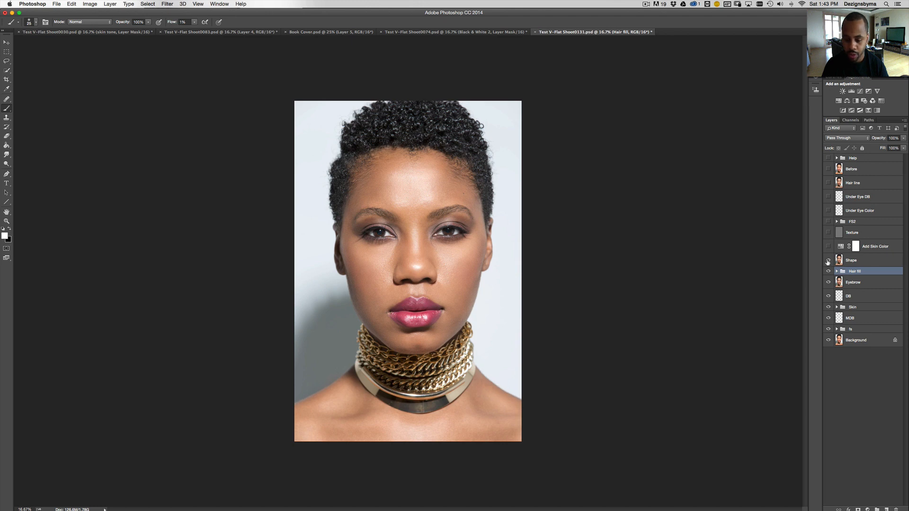
click(827, 261)
click(828, 261)
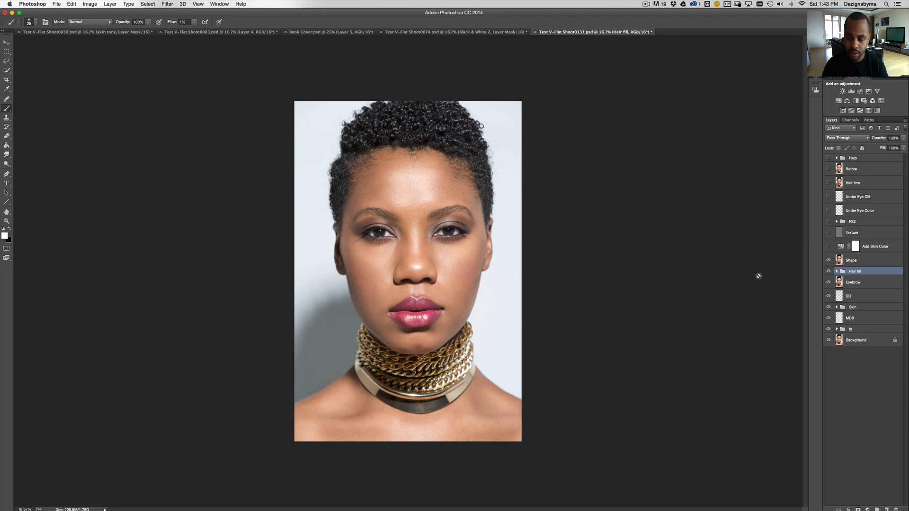
- Compare the face, hair and shoulder contours repeatedly with the Shape layer hidden and shown at 16.7%
click(828, 260)
click(827, 260)
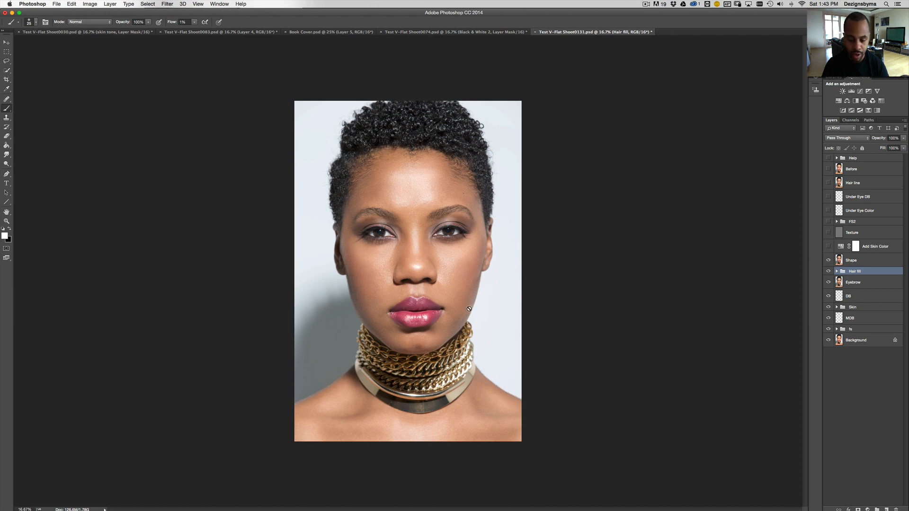
click(828, 260)
click(827, 261)
click(828, 260)
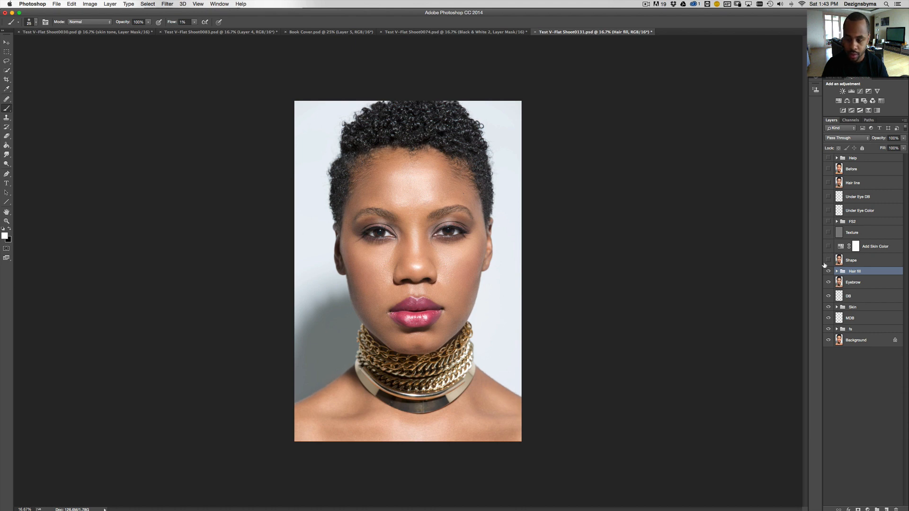
click(828, 260)
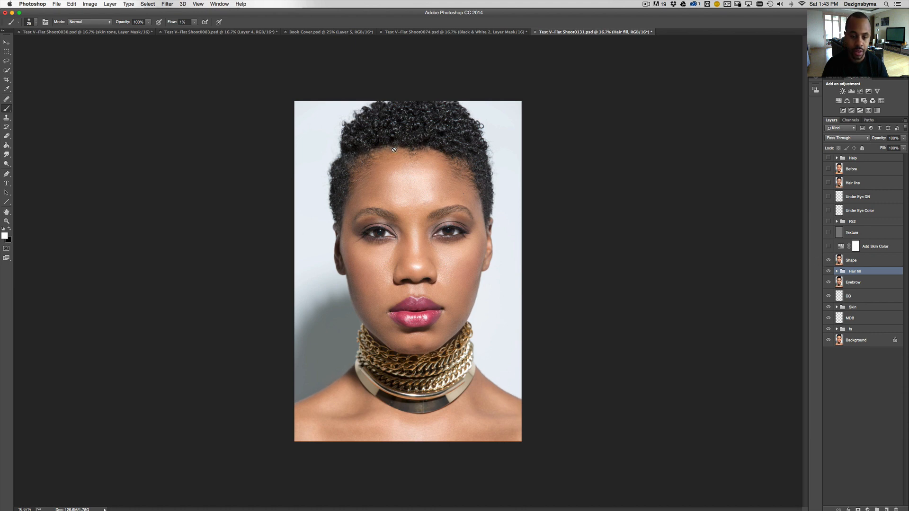
click(828, 261)
click(828, 261)
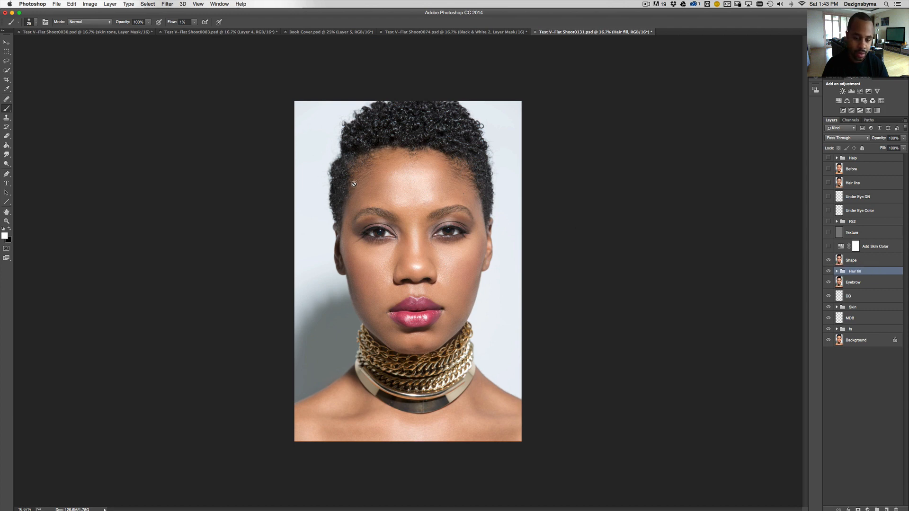
click(828, 260)
click(828, 259)
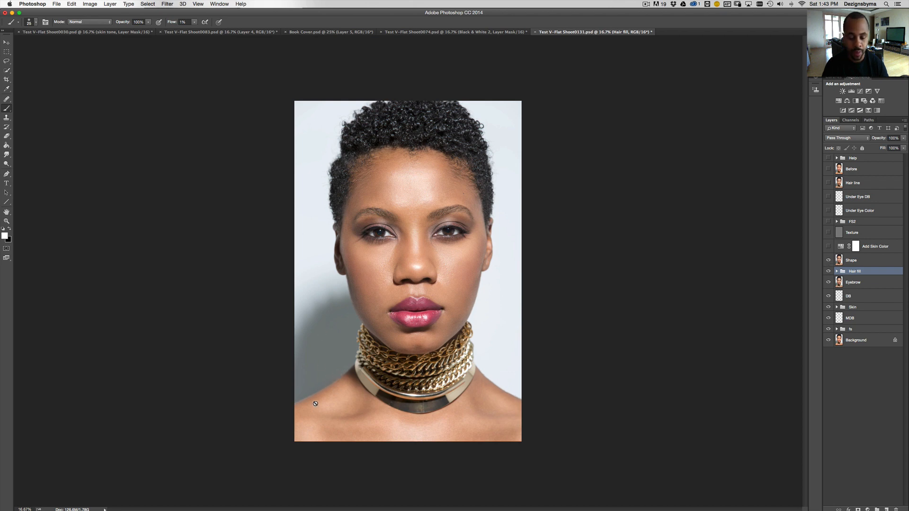
click(828, 259)
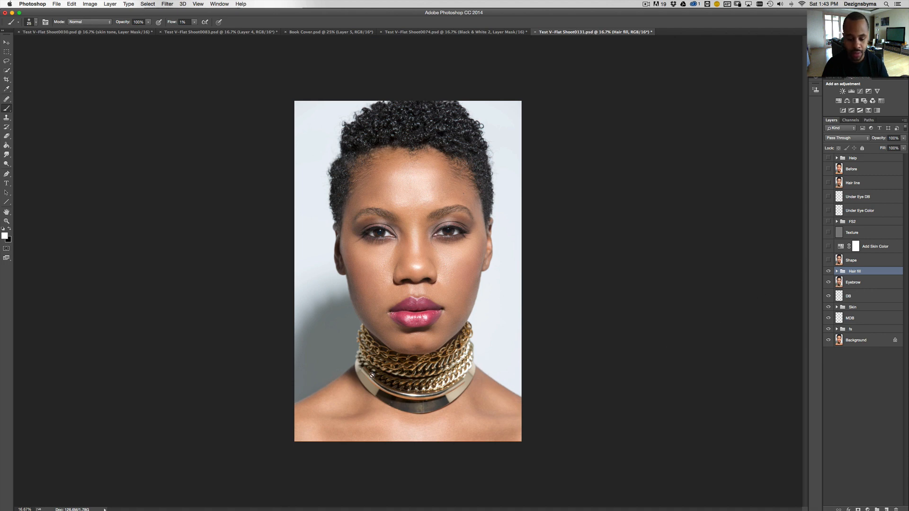
click(828, 260)
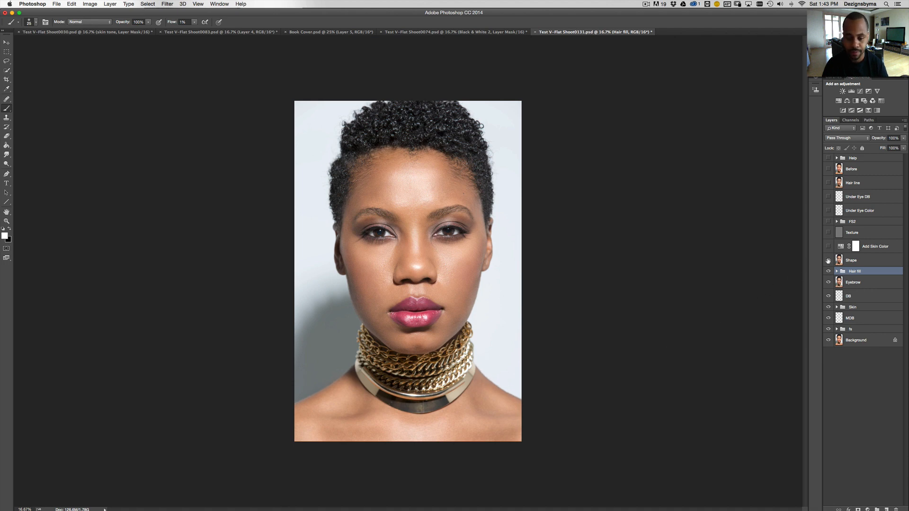
click(827, 260)
click(827, 260)
click(828, 260)
- Enlarge the face to 33.3% and compare the facial features with the Shape layer hidden and shown
key(super+equal)
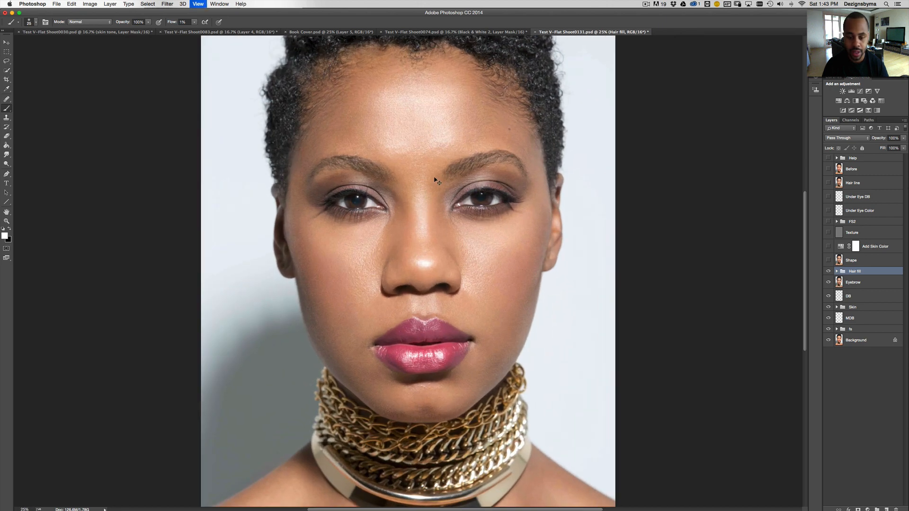
click(828, 259)
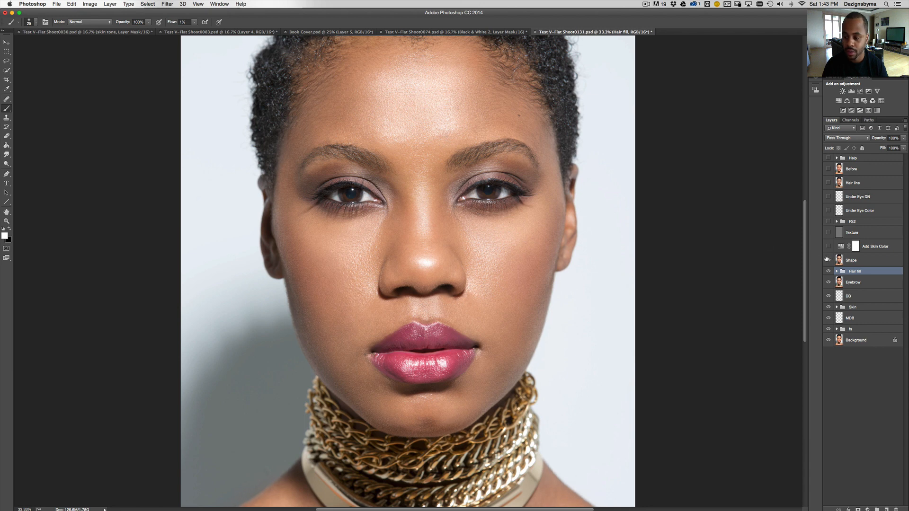
click(828, 259)
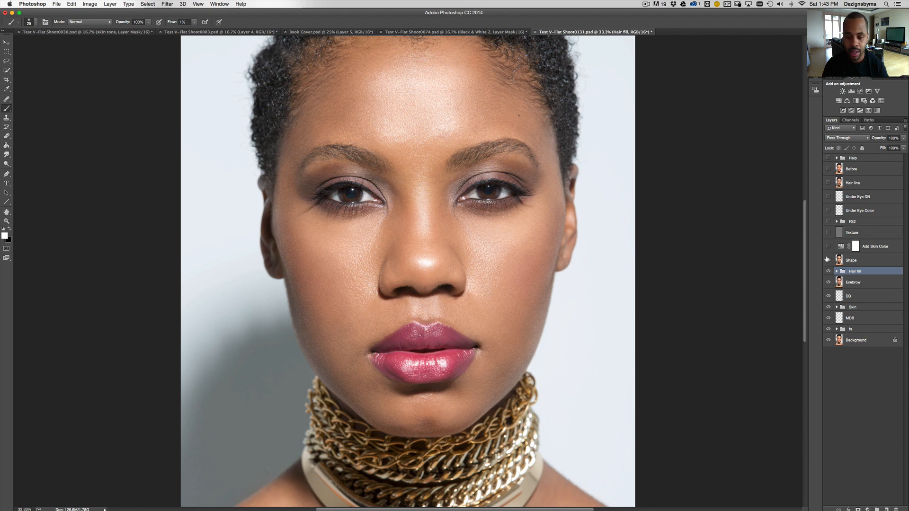
click(828, 259)
- Compare the Shape layer's effect on the eyes, nose and lips at 66.7%, then return to the full portrait at 16.7%
key(super+plus)
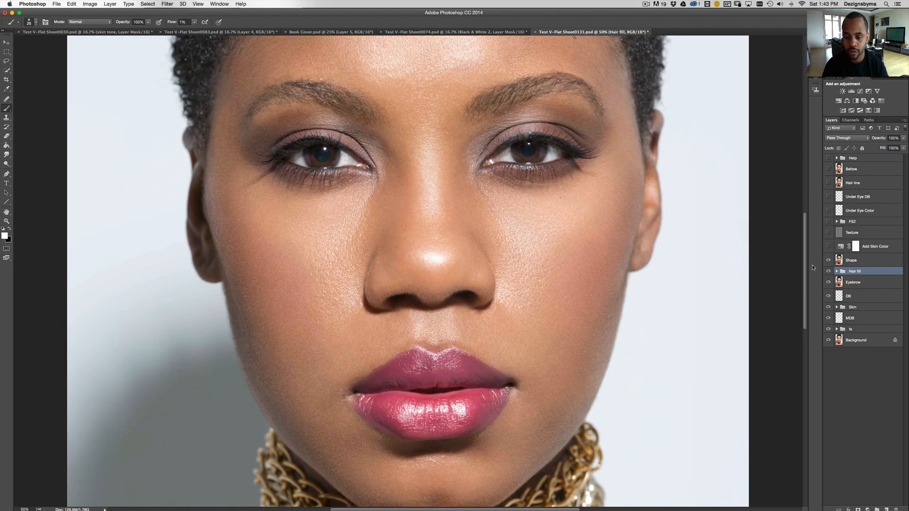
key(super+plus)
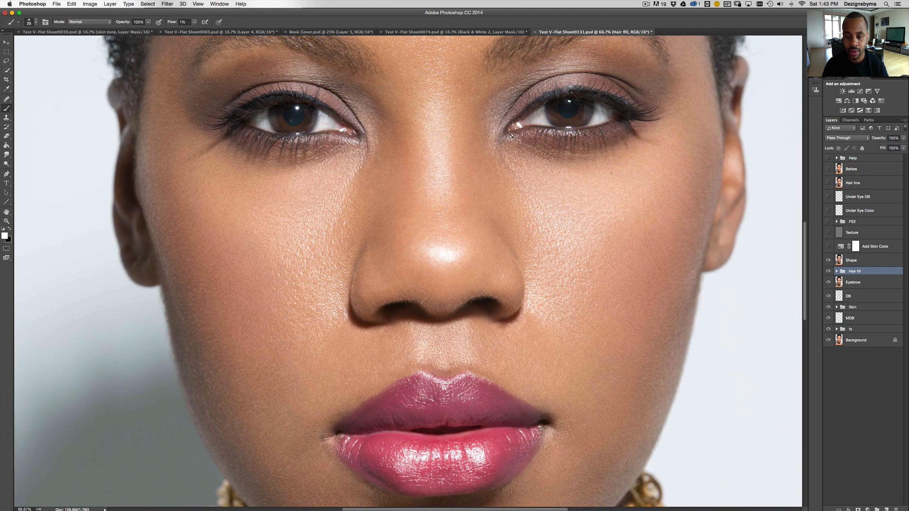
click(827, 260)
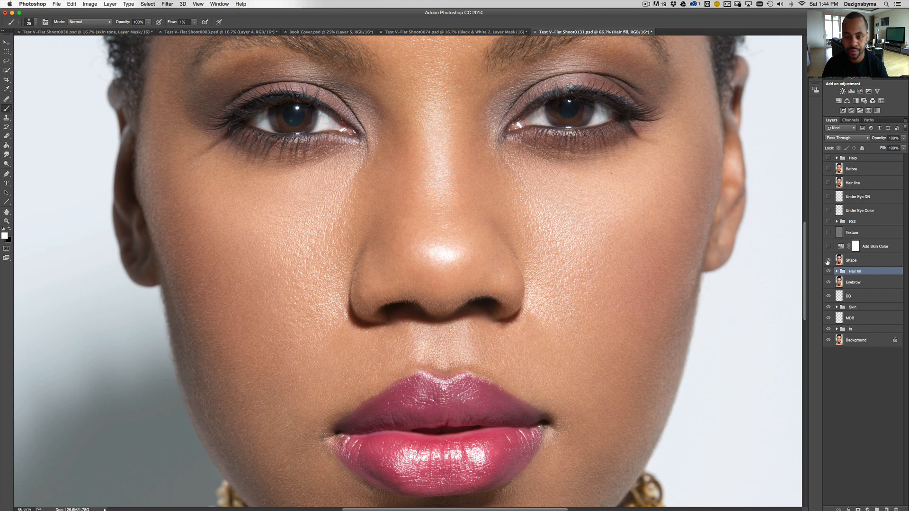
click(828, 260)
key(super+minus)
key(super+minus)
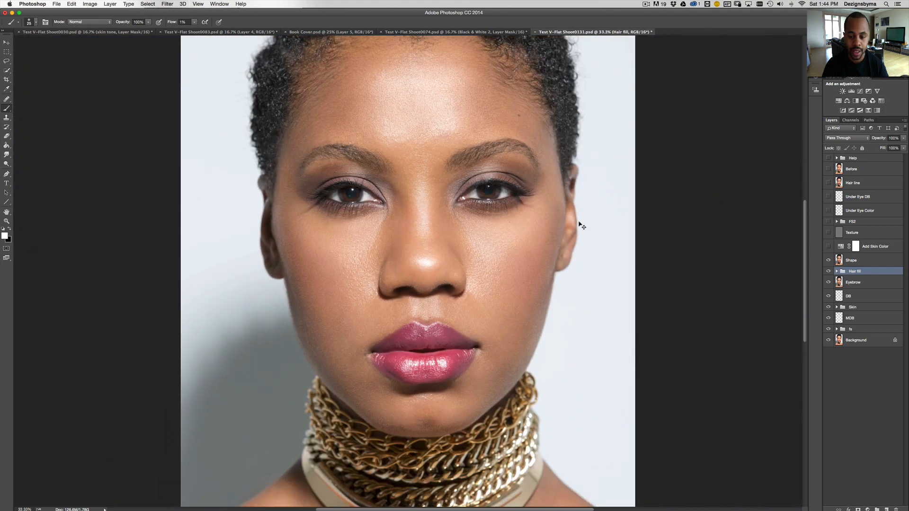
key(super+minus)
key(super+minus)
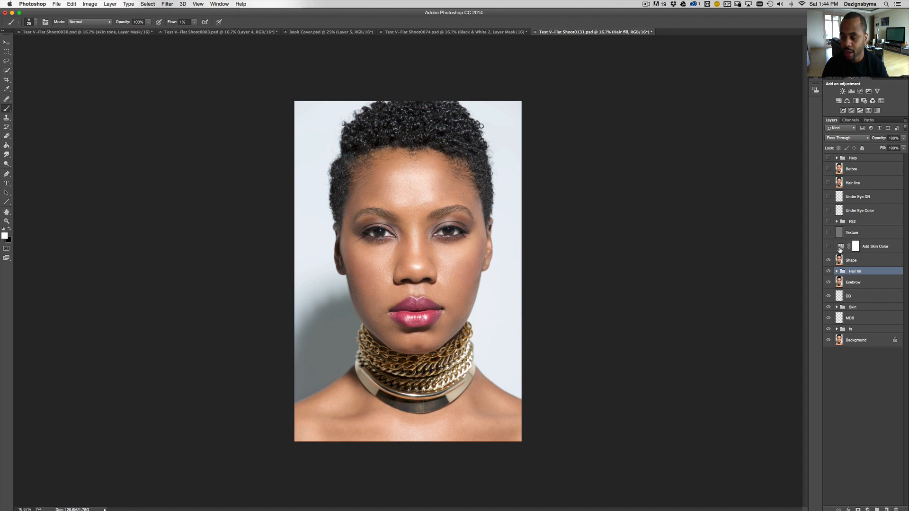
- Inspect the Reds range settings of the Add Skin Color Hue/Saturation adjustment layer, then close its properties
click(840, 248)
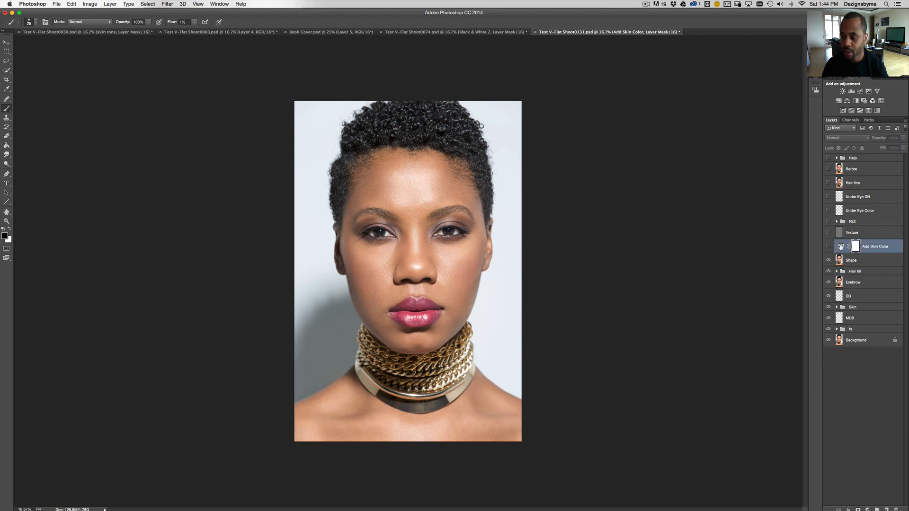
double_click(840, 247)
click(757, 91)
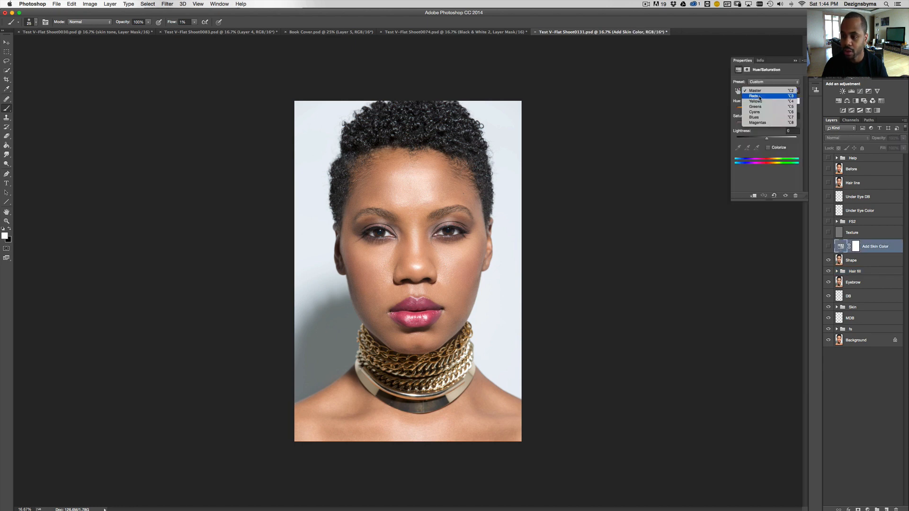
click(757, 97)
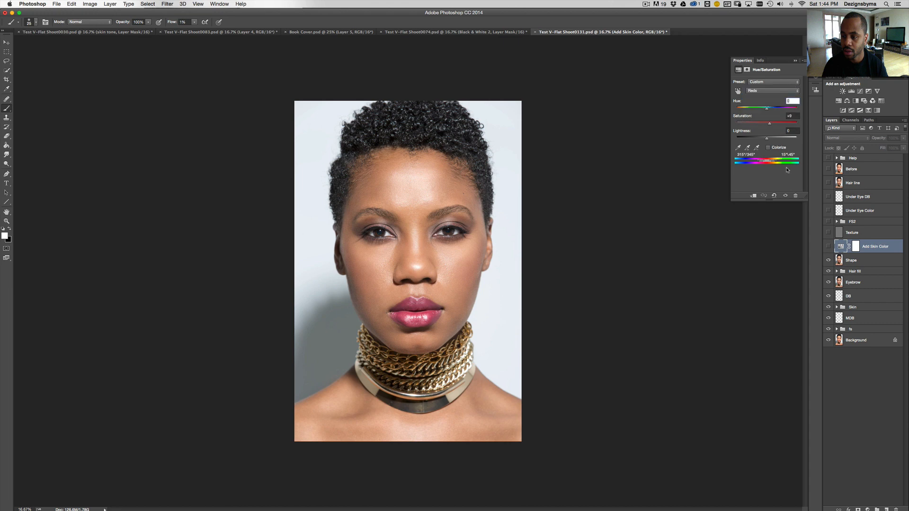
click(794, 61)
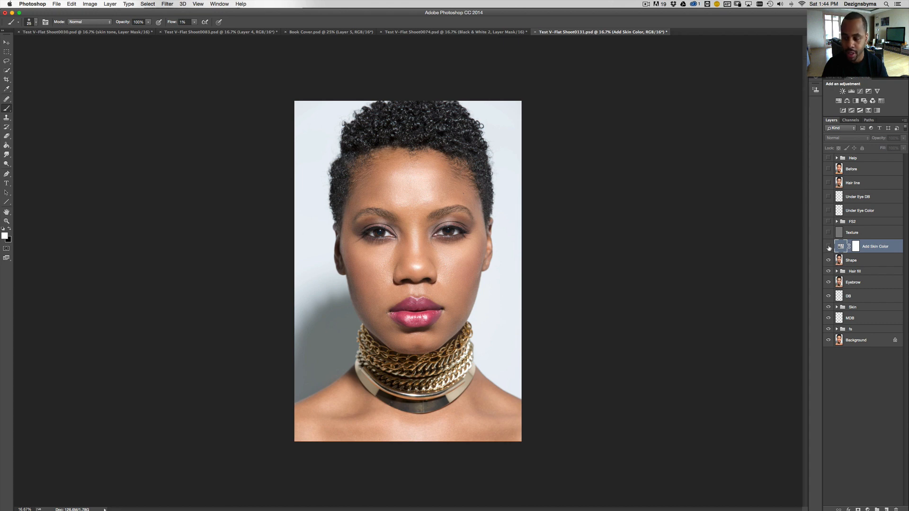
- Make the Add Skin Color layer visible and compare the retouch at 25% with the Background layer shown alone
click(827, 247)
key(super+equal)
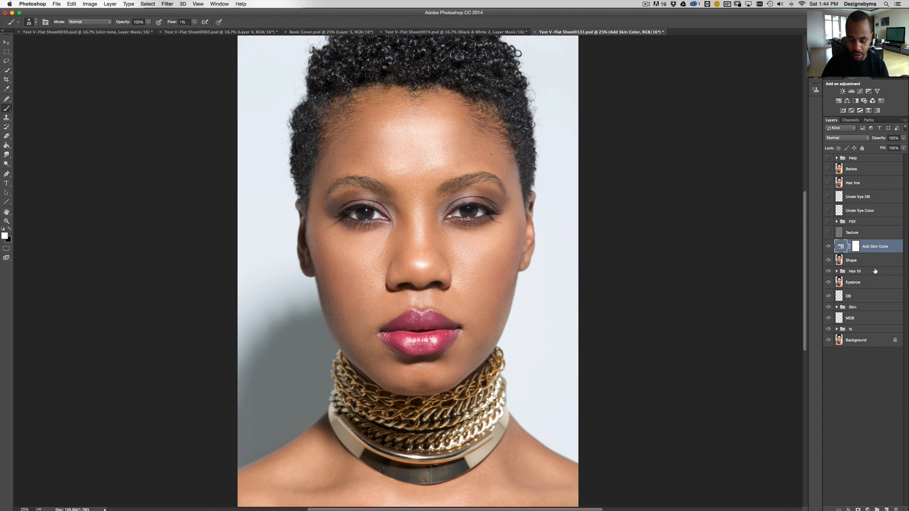
alt+click(828, 339)
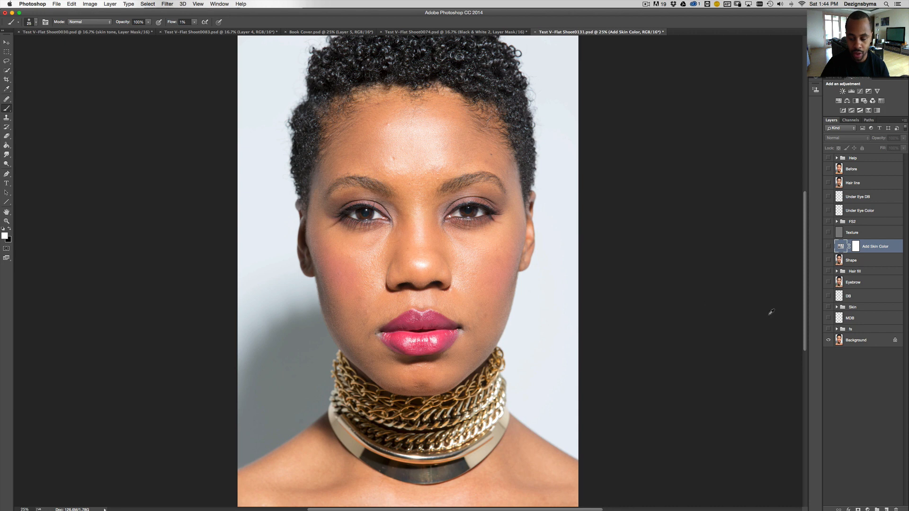
alt+click(828, 340)
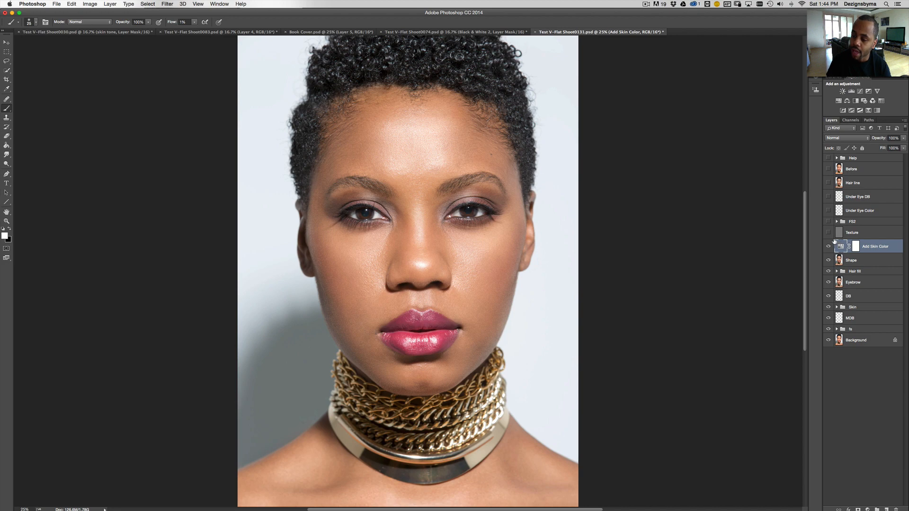
- Examine the skin texture and colour around the cheeks, mouth and eyes at 66.7% with the Add Skin Color layer visible
key(super+plus)
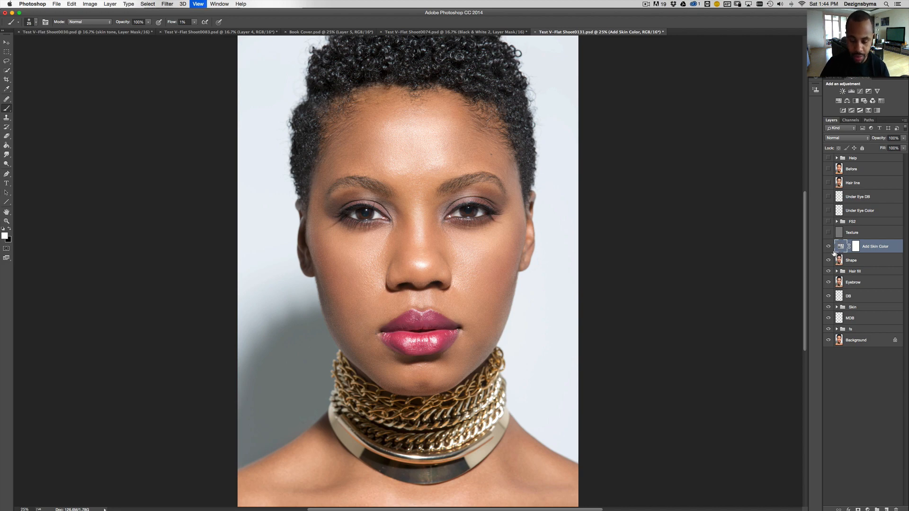
key(super+plus)
key(super+plus)
key(super+plus)
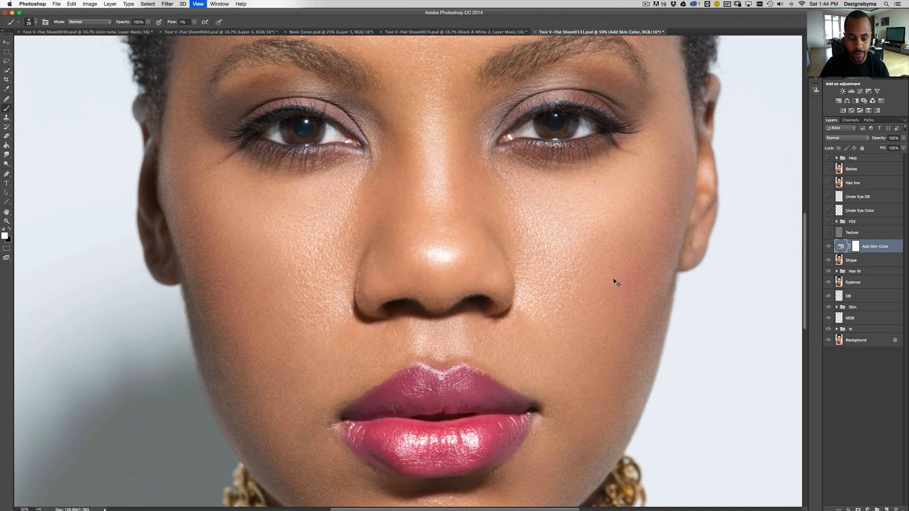
key(super+plus)
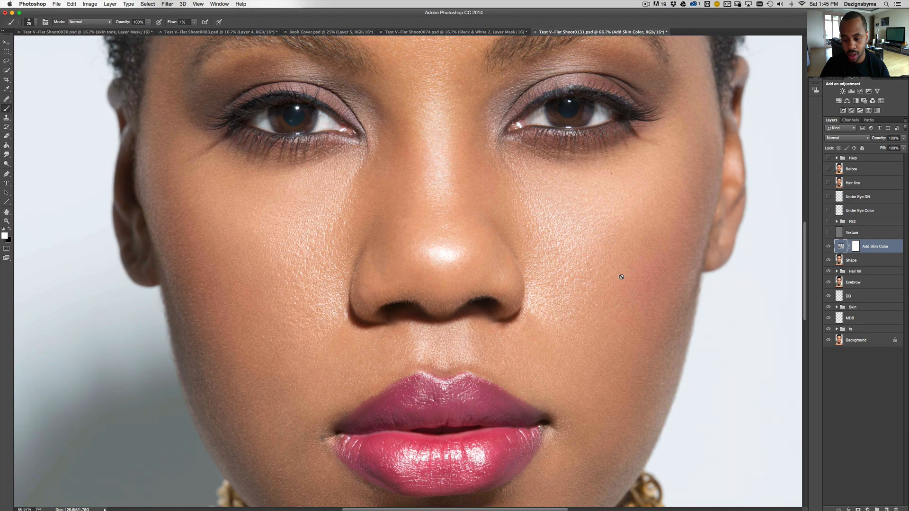
scroll(601, 274, down, 5)
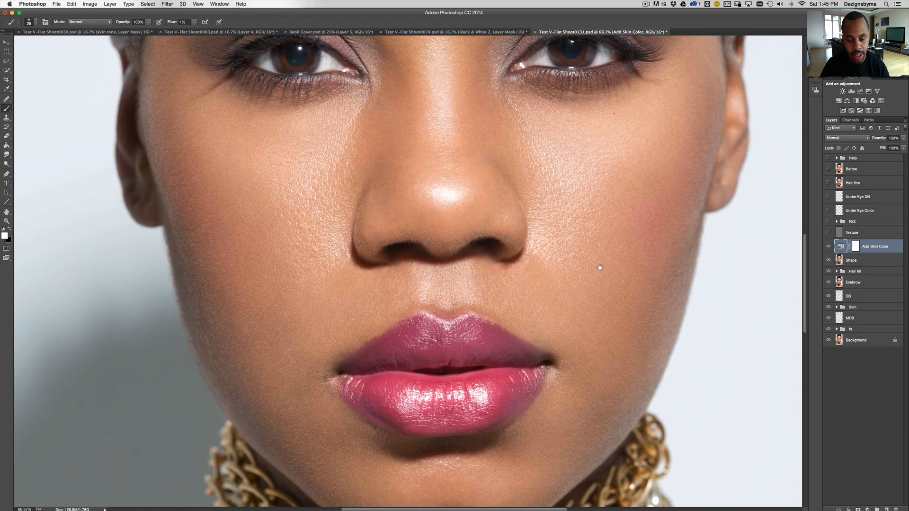
drag(592, 280, 591, 273)
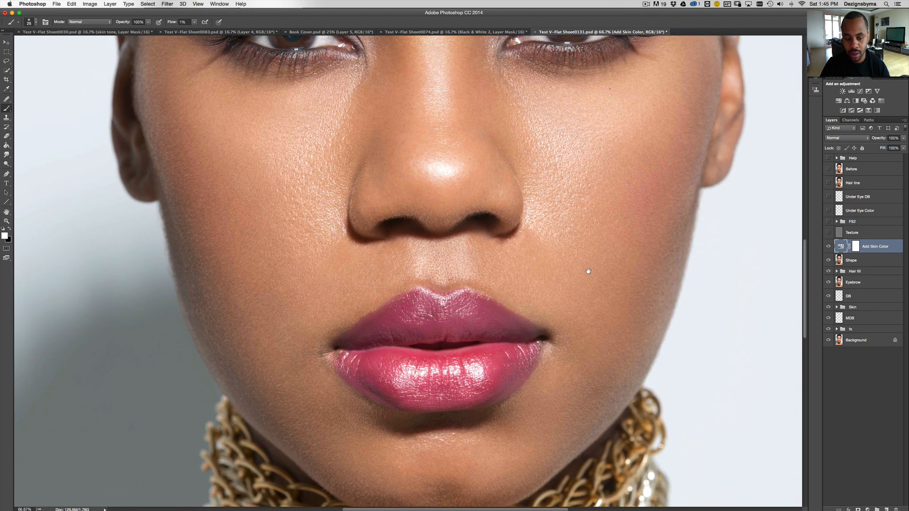
drag(575, 255, 577, 262)
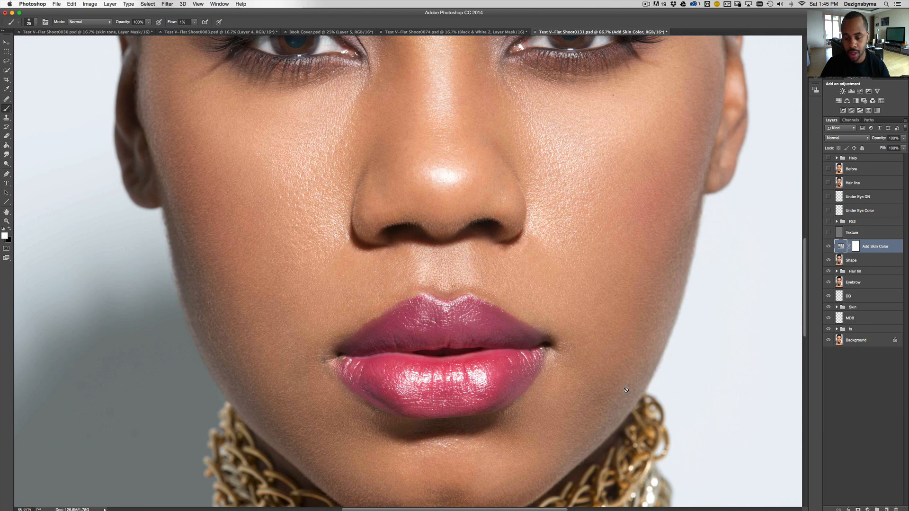
drag(539, 185, 544, 194)
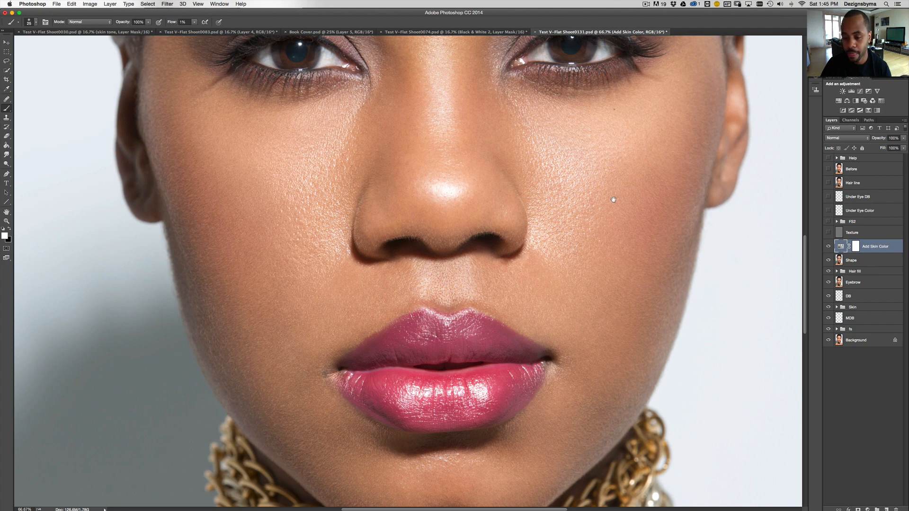
drag(604, 186, 564, 229)
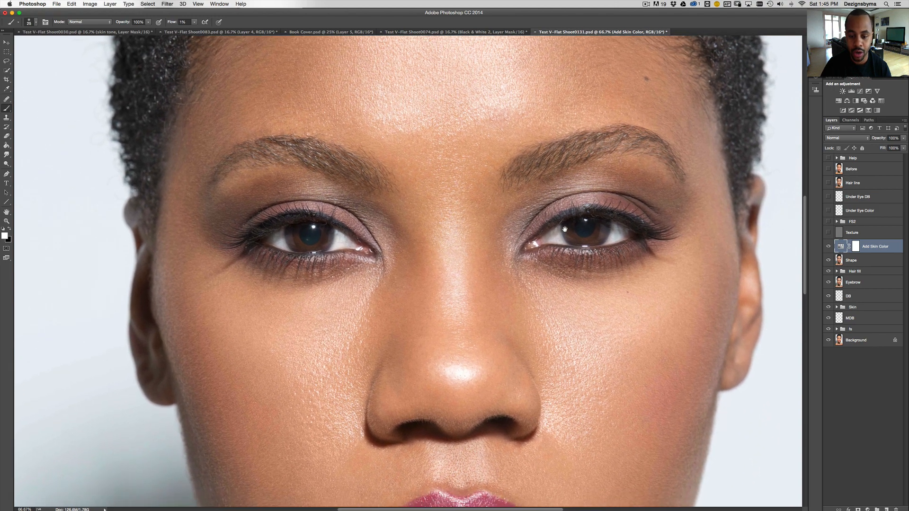
- Select the Texture layer and compare the cheeks, nose and lips with it shown and hidden
drag(567, 260, 541, 212)
drag(559, 277, 560, 241)
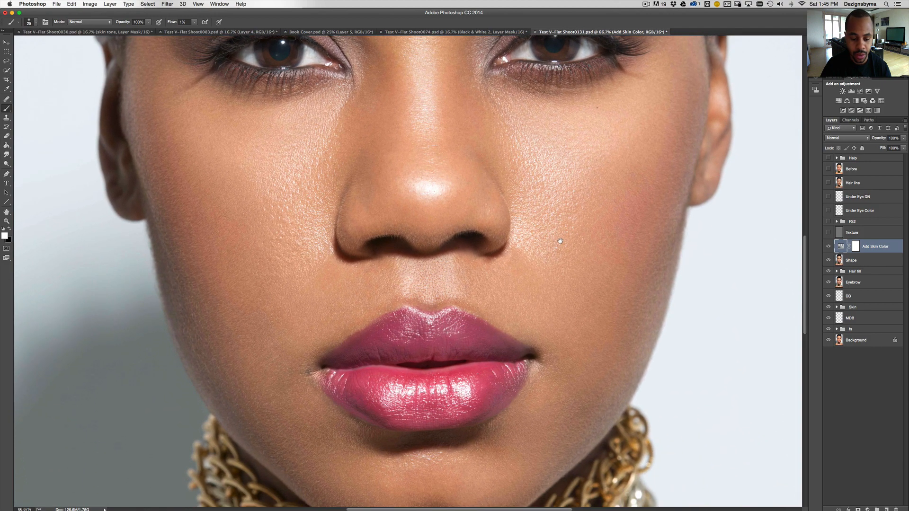
click(864, 234)
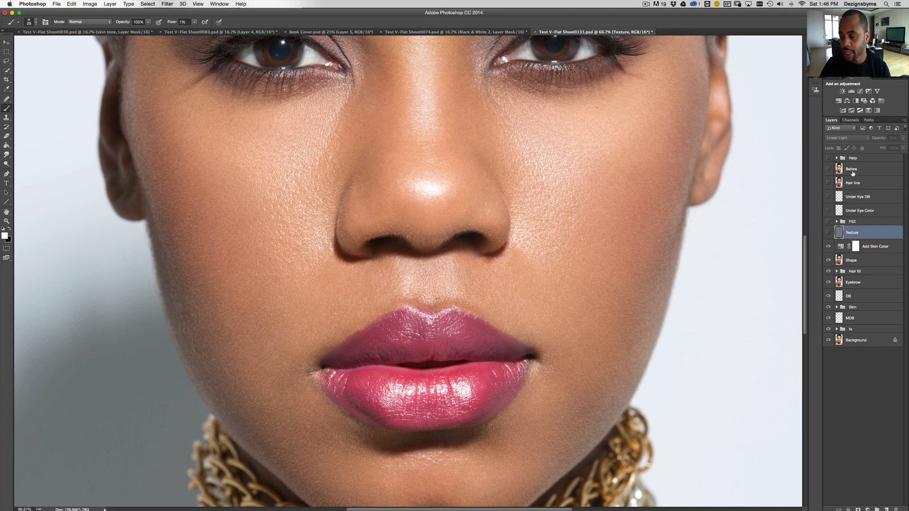
click(829, 232)
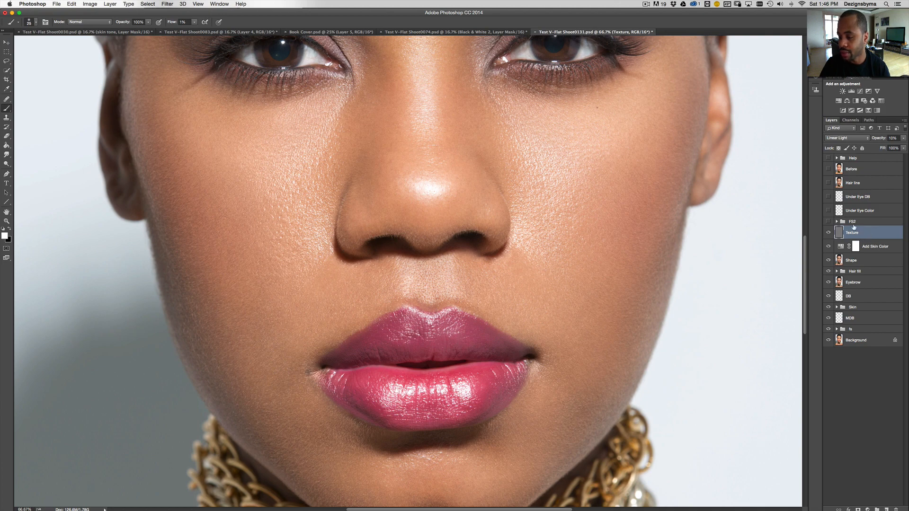
click(828, 232)
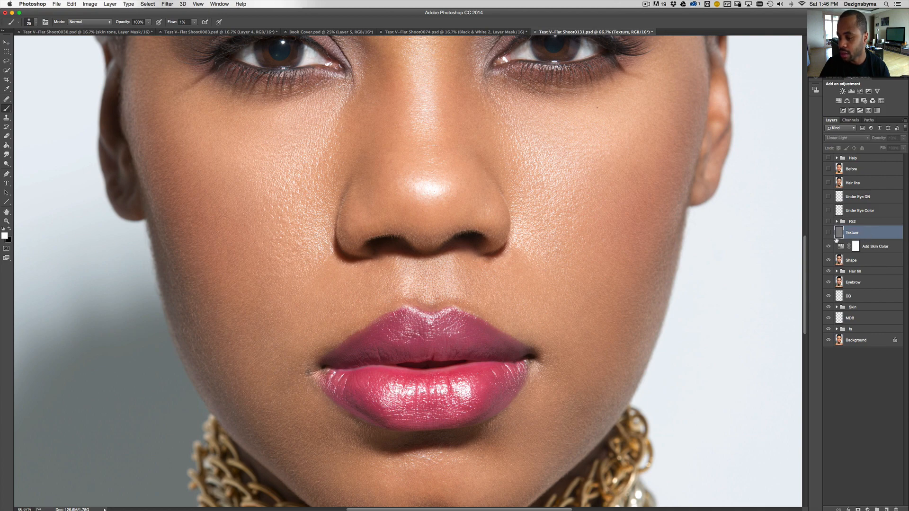
- Stamp all visible layers into a new layer above Add Skin Color and set its blend mode to Linear Light
click(883, 248)
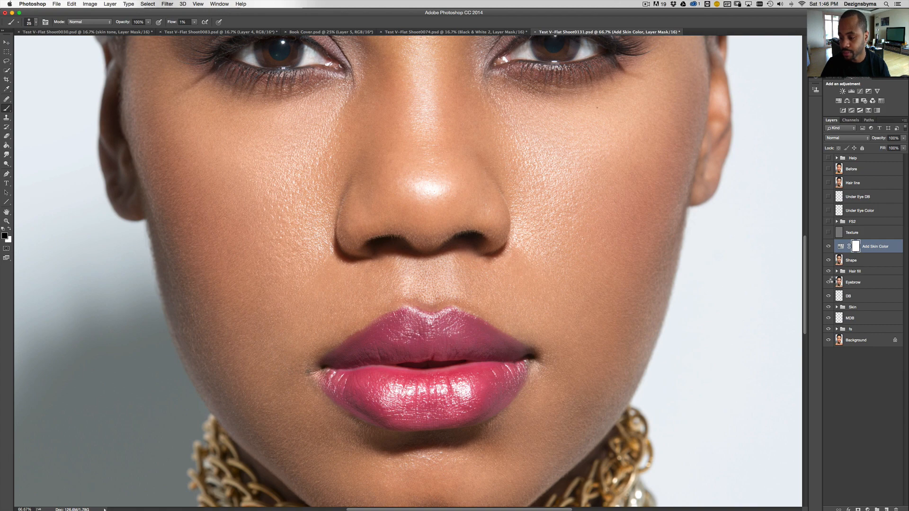
key(x)
key(super+alt+shift+e)
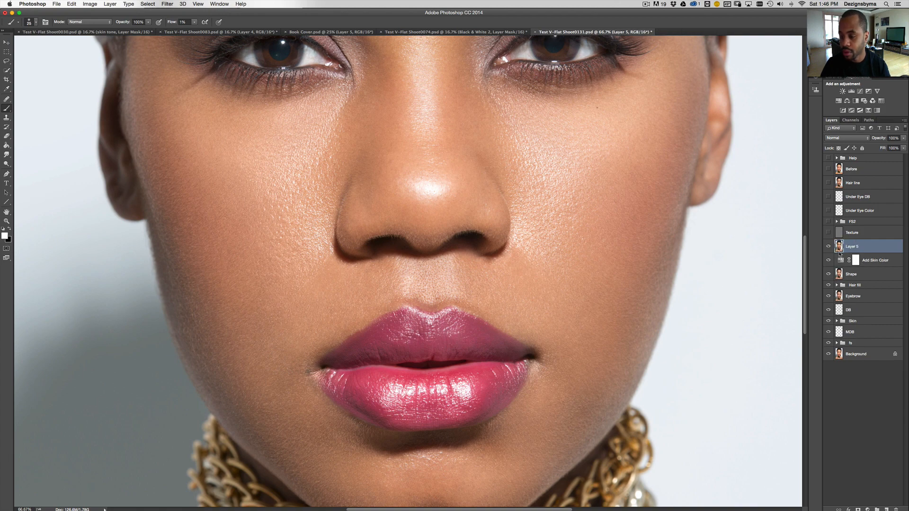
click(838, 138)
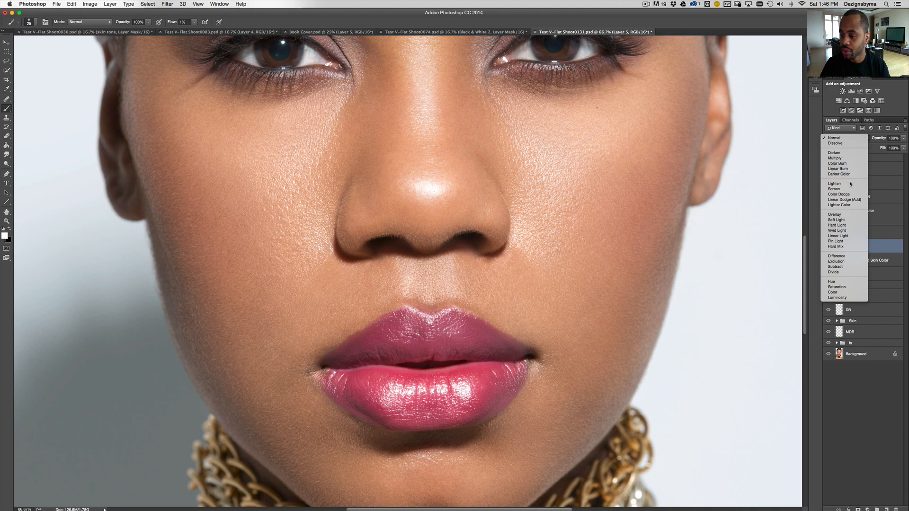
click(850, 237)
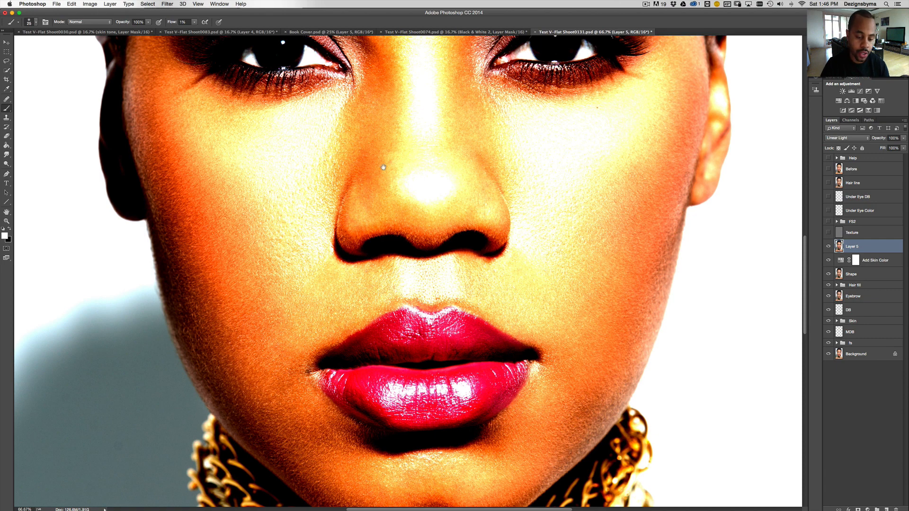
- Examine the Linear Light effect across the forehead, eyes, cheeks, lips and neck at 66.7%
drag(297, 172, 372, 315)
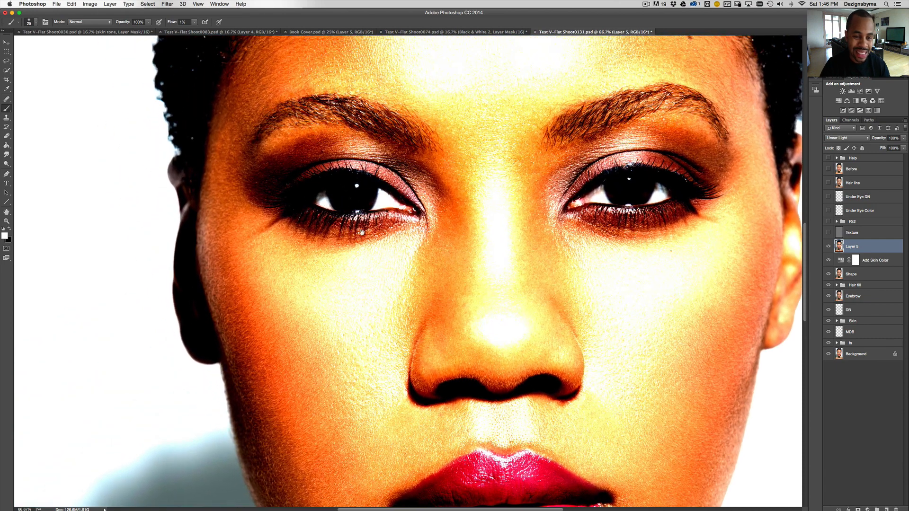
drag(459, 99, 438, 254)
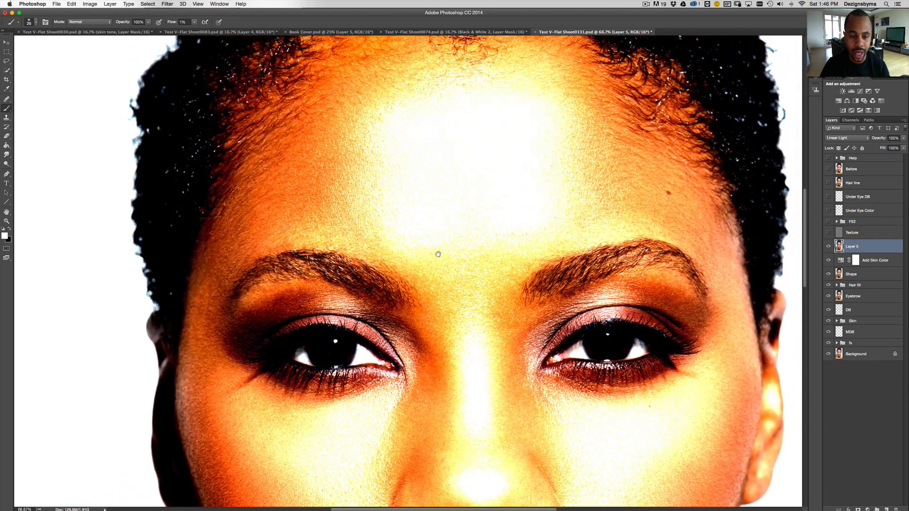
drag(528, 252, 498, 245)
drag(555, 268, 534, 248)
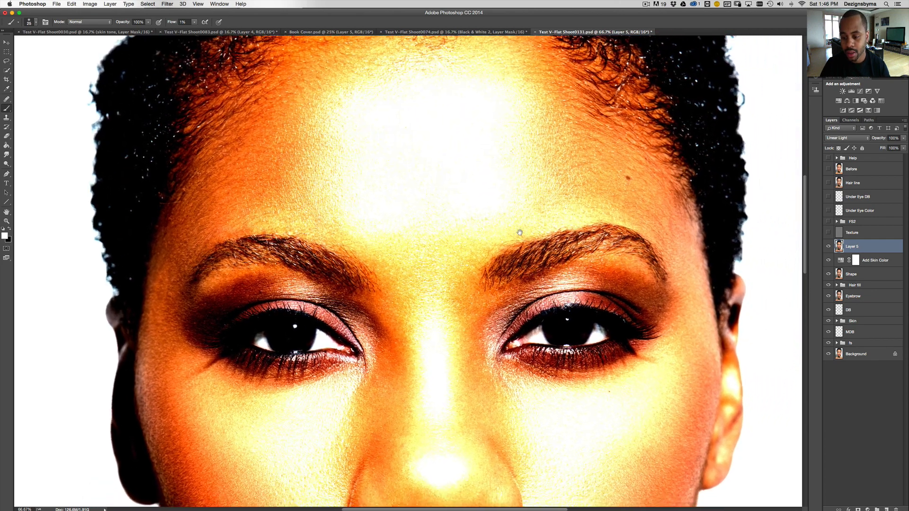
drag(569, 293, 542, 261)
drag(586, 308, 566, 233)
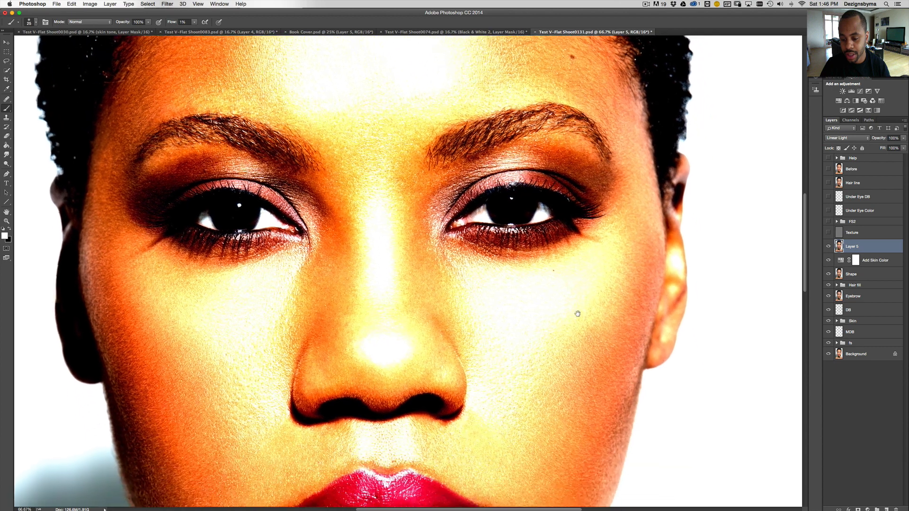
drag(578, 328, 568, 284)
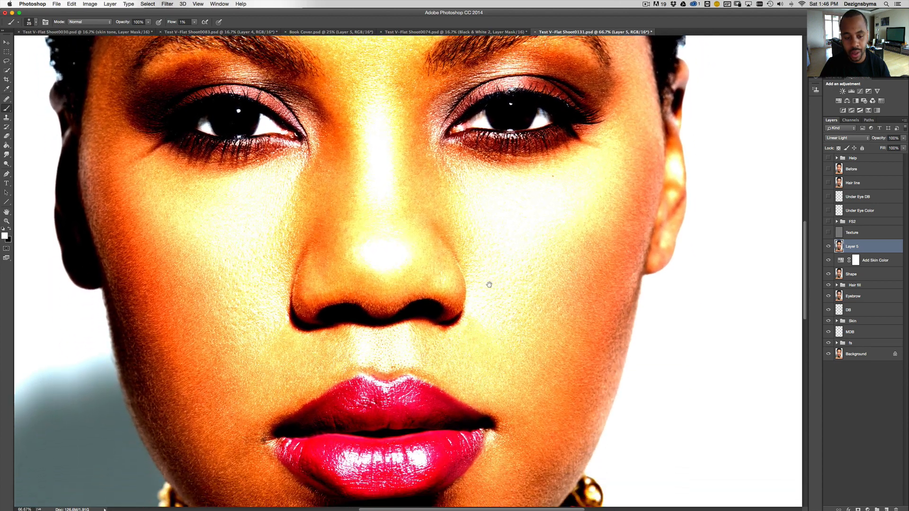
drag(495, 280, 495, 254)
drag(506, 299, 510, 280)
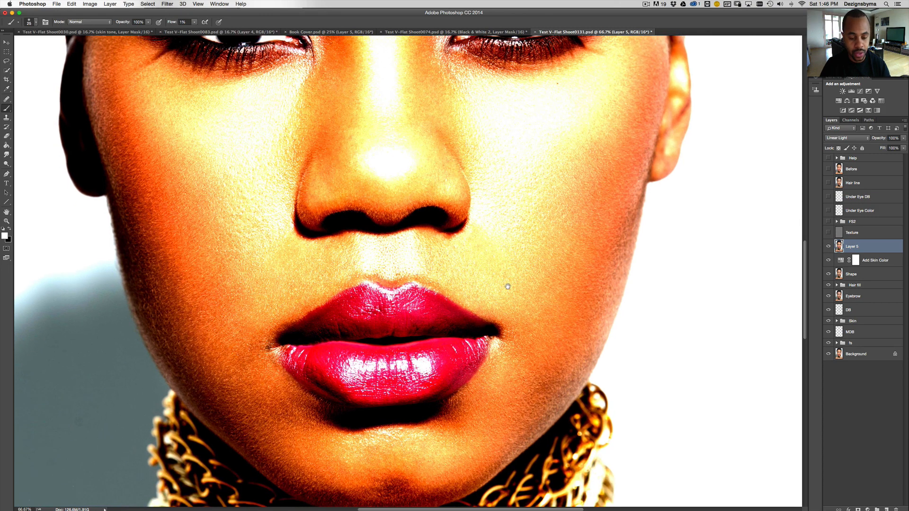
drag(507, 284, 501, 246)
mouse_move(502, 294)
mouse_down()
mouse_move(501, 268)
mouse_move(502, 292)
mouse_move(502, 282)
mouse_up()
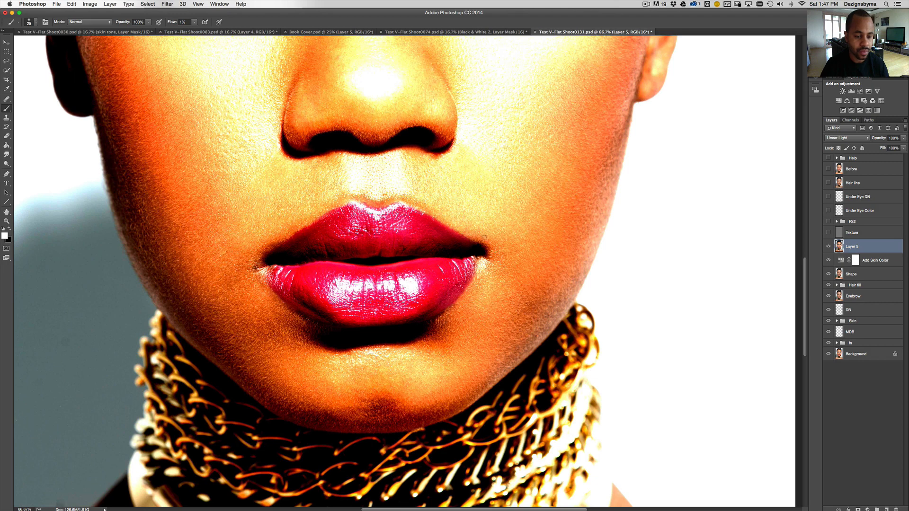
scroll(440, 207, up, 10)
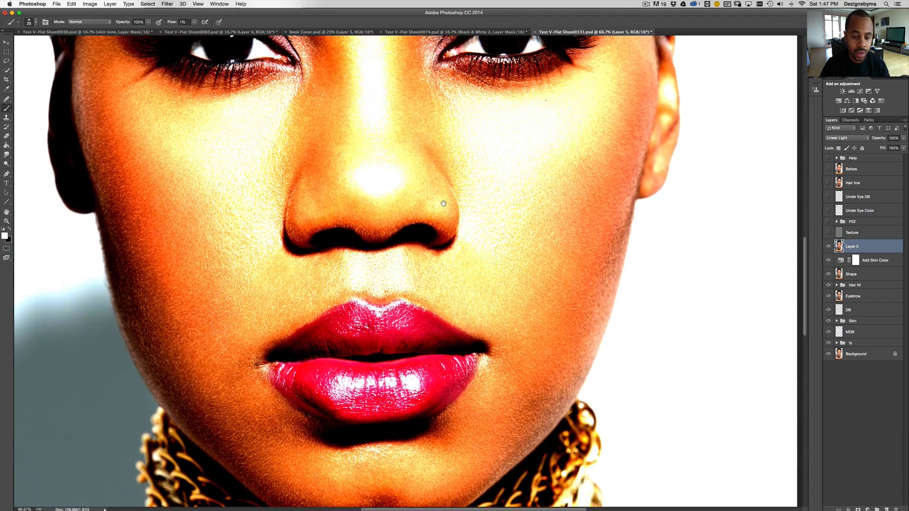
scroll(442, 210, up, 2)
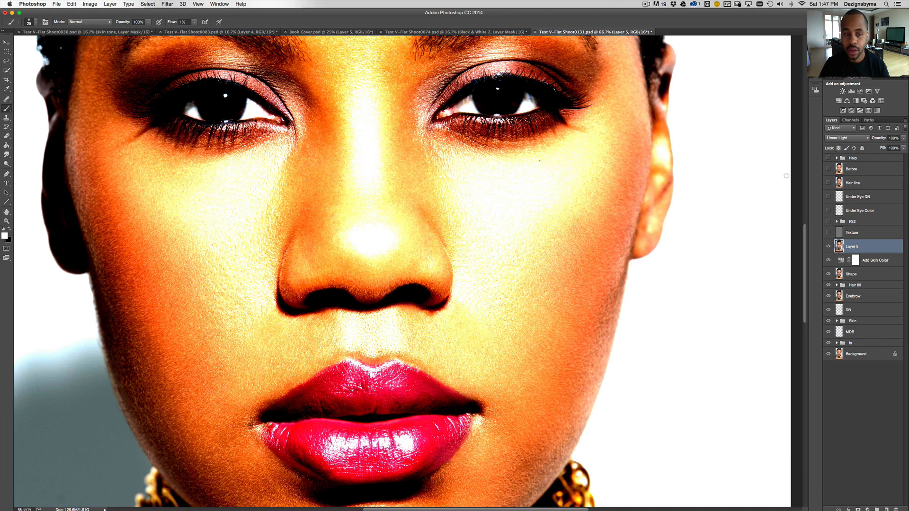
- Try the High Pass filter on the stamped layer with radii of 2.6 and 1 pixels, cancel it and delete the layer
click(166, 4)
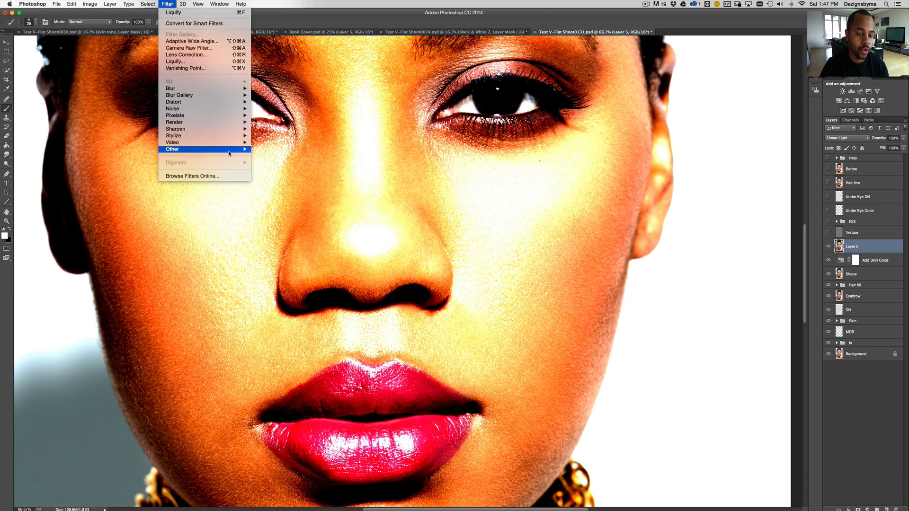
mouse_move(239, 149)
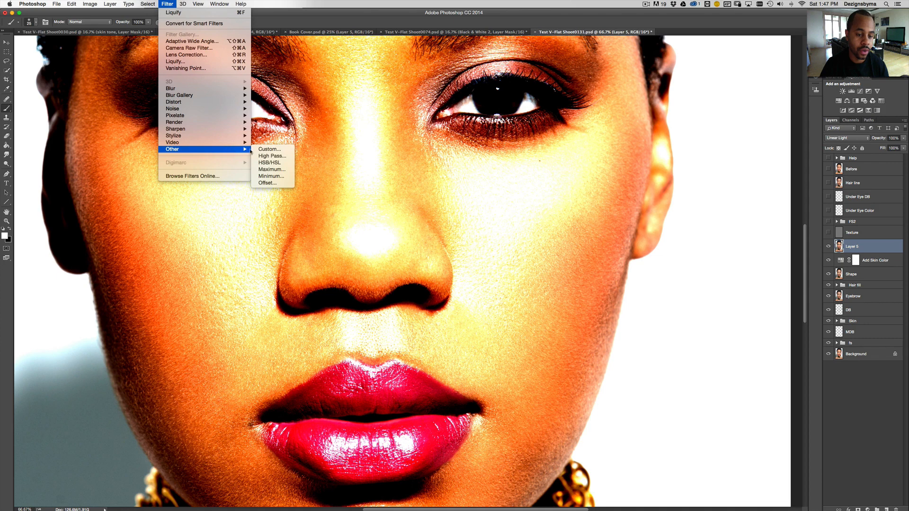
click(277, 156)
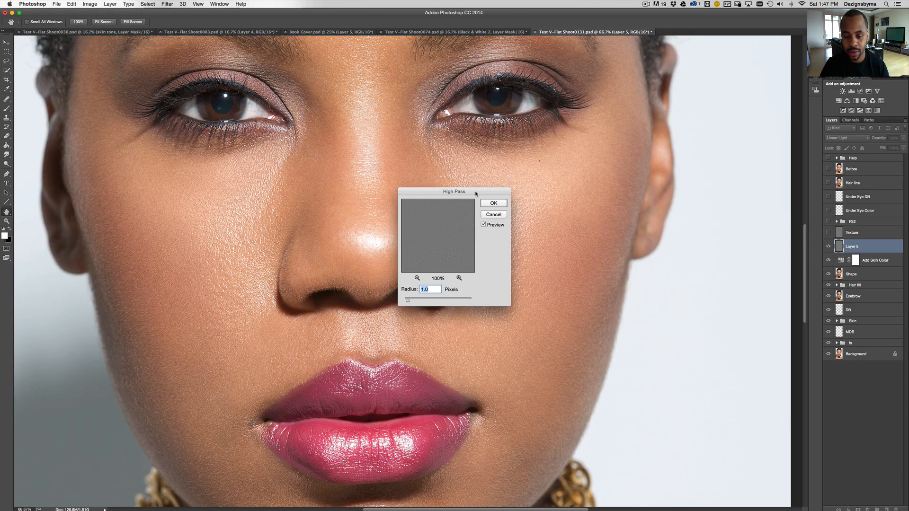
drag(472, 193, 671, 215)
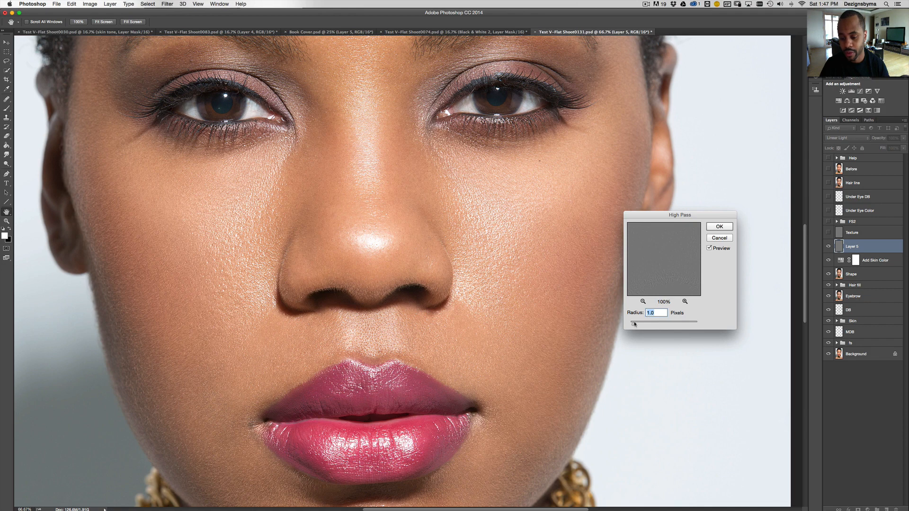
drag(635, 324, 639, 324)
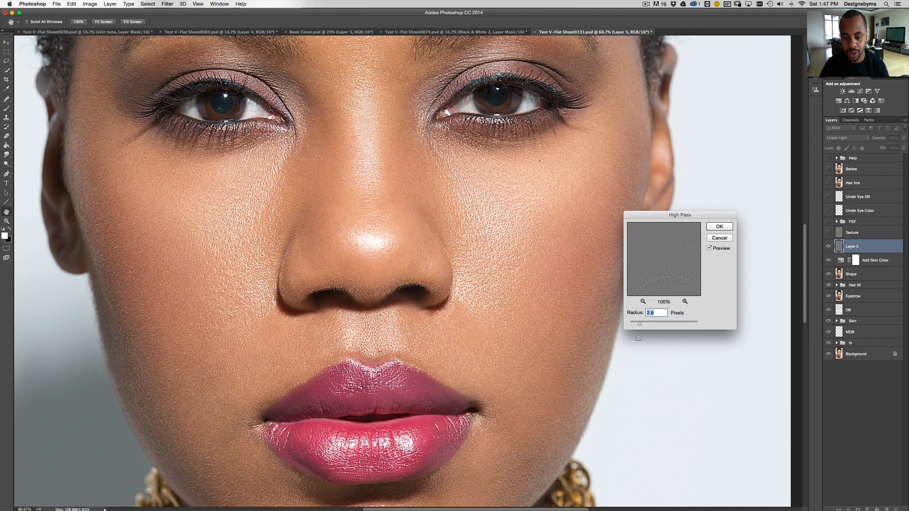
text(1)
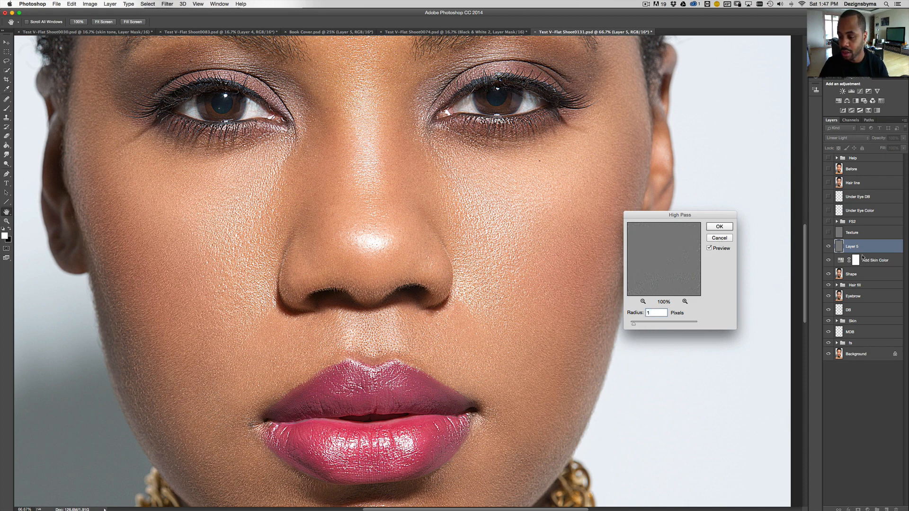
click(718, 238)
key(b)
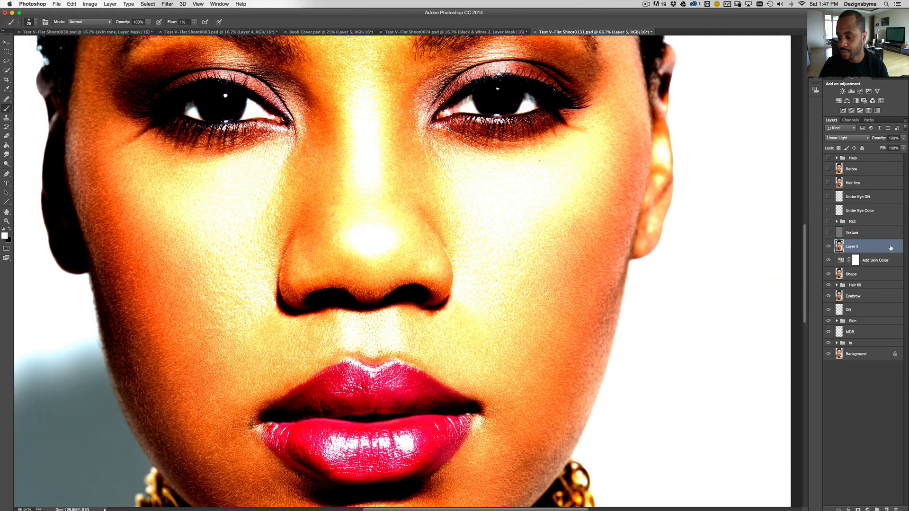
drag(890, 248, 895, 509)
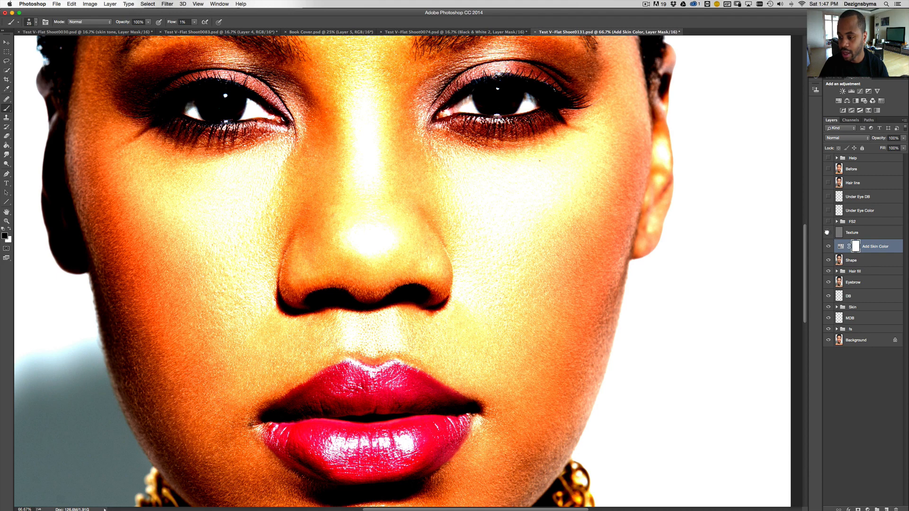
- Make the Texture layer visible and compare the skin with it on and off
click(828, 233)
drag(841, 232, 874, 229)
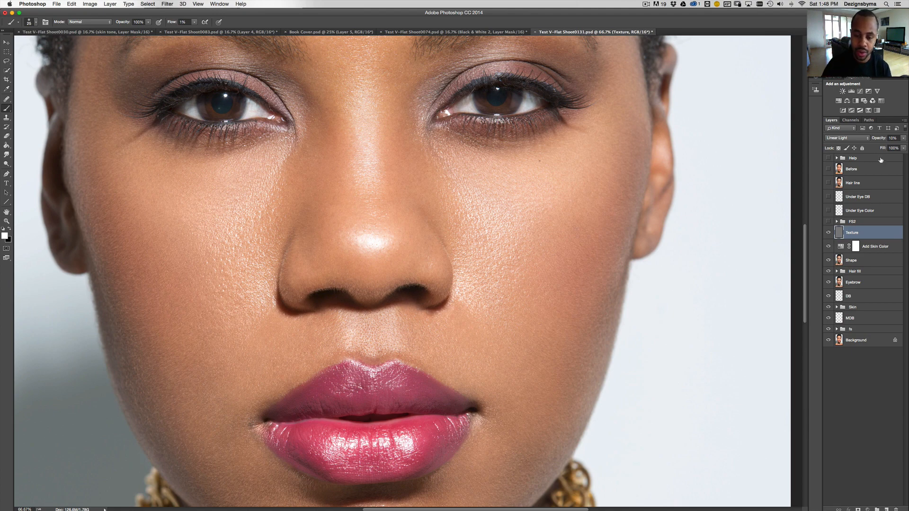
click(828, 233)
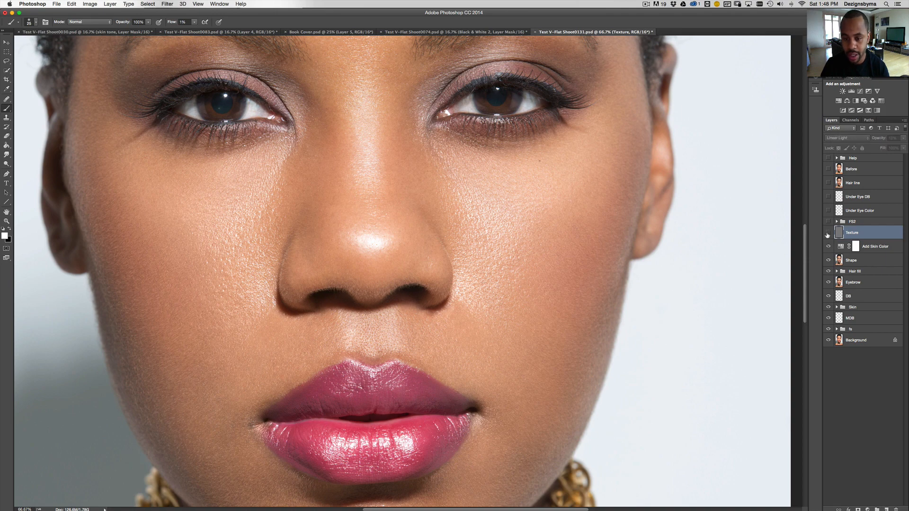
click(828, 232)
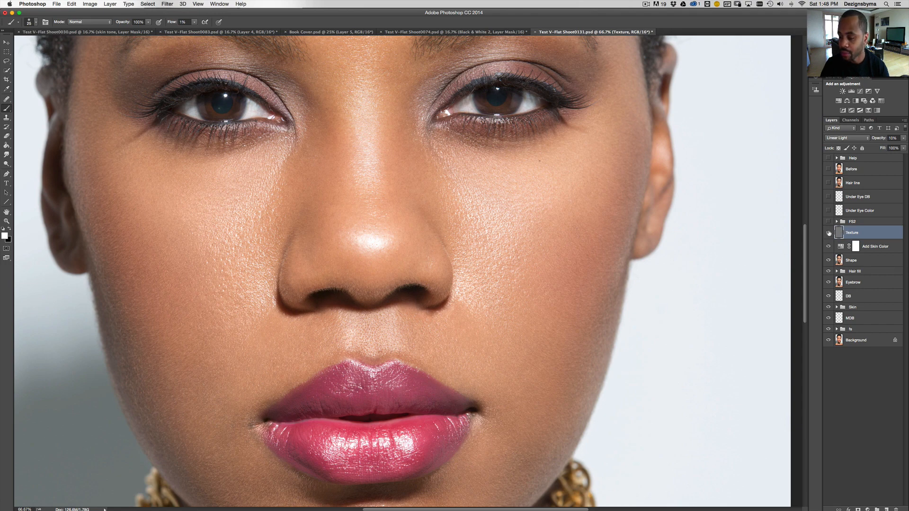
- Inspect the layers inside the FS2 group, make the group visible to compare the forehead and eye area, and collapse it
click(836, 222)
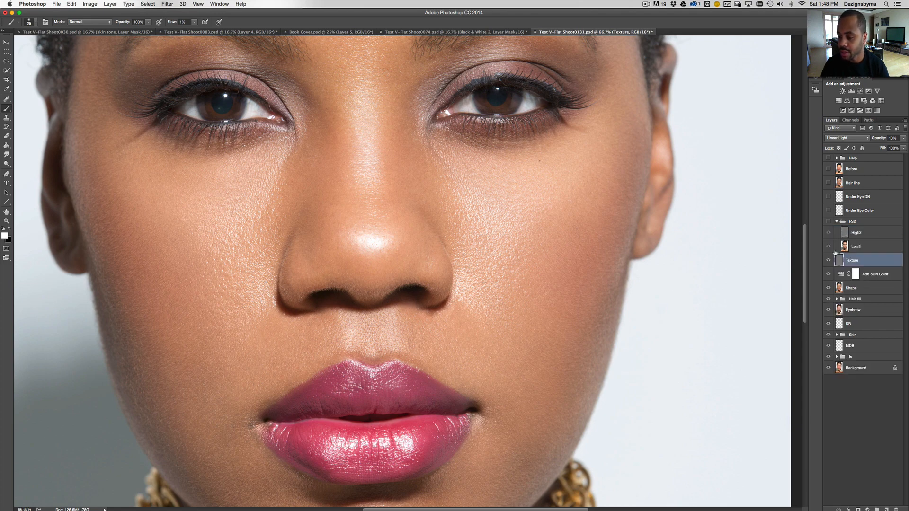
scroll(462, 139, up, 5)
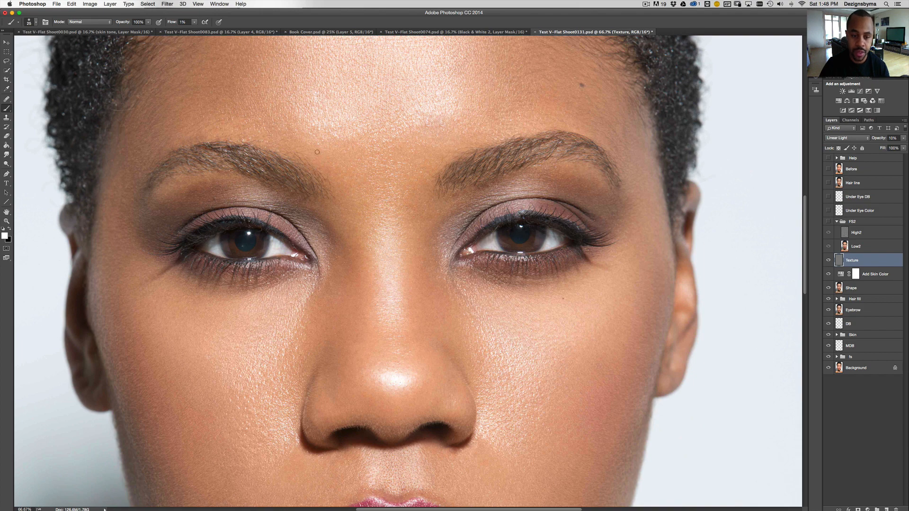
scroll(495, 178, up, 4)
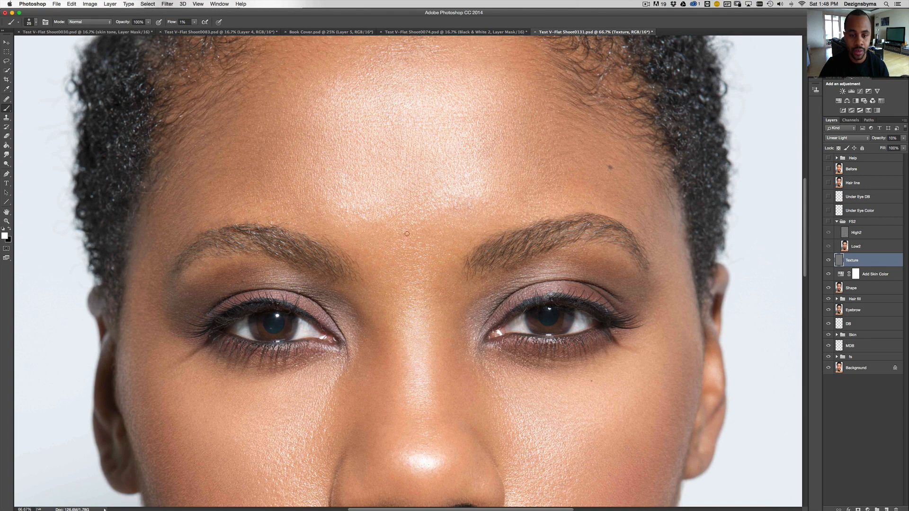
click(828, 222)
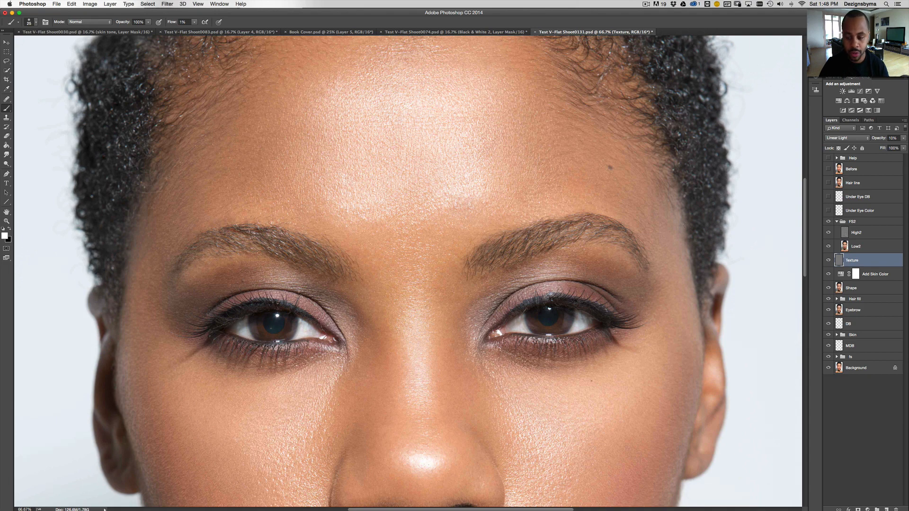
click(827, 222)
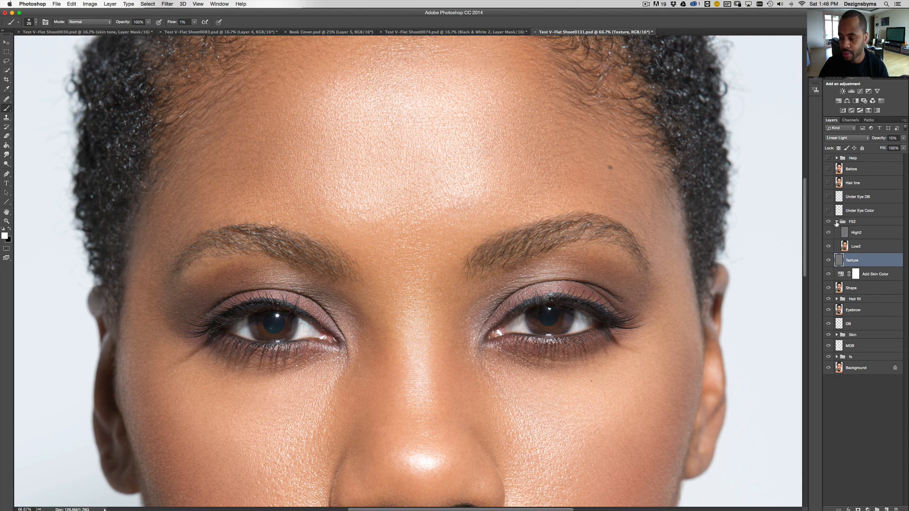
click(836, 222)
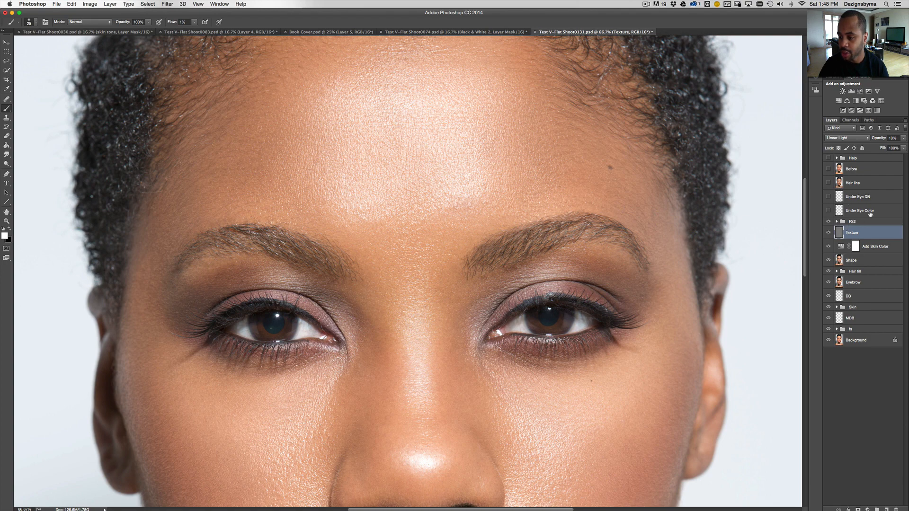
- Select the Under Eye Color layer and make it visible for the area around the eyes
click(866, 213)
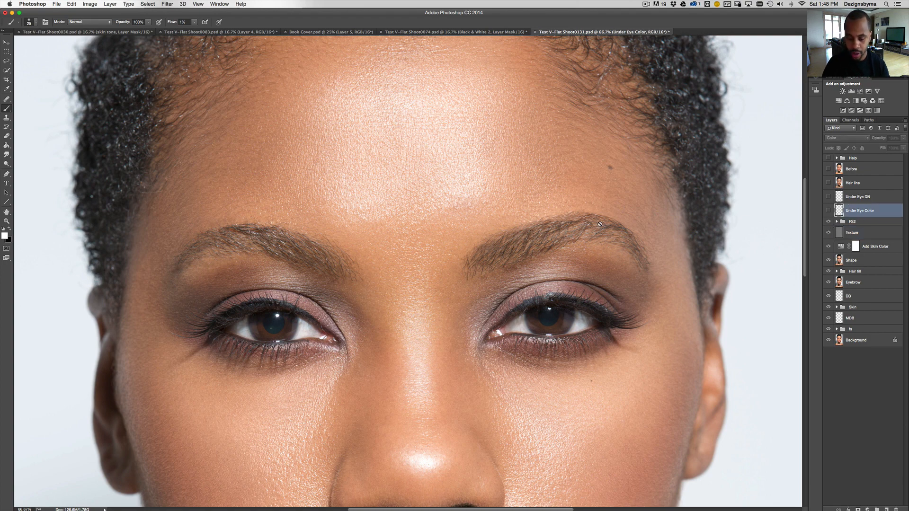
scroll(568, 282, down, 3)
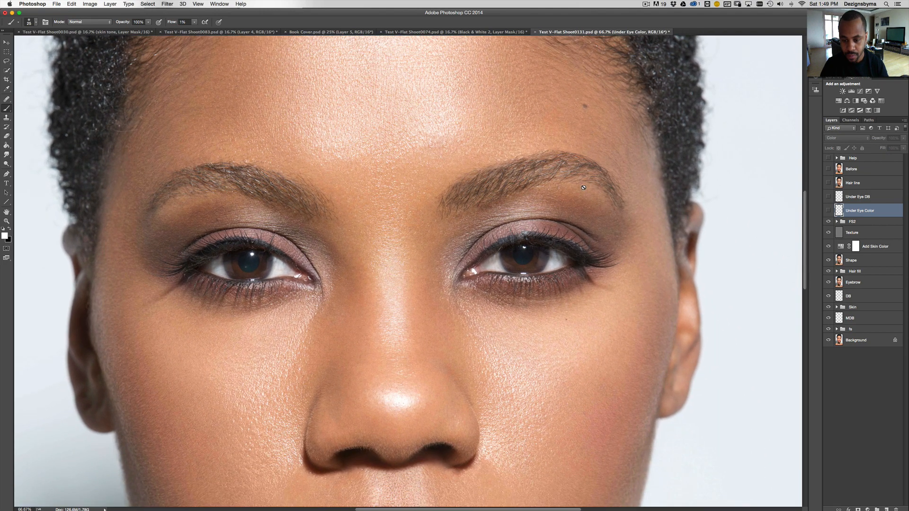
click(829, 210)
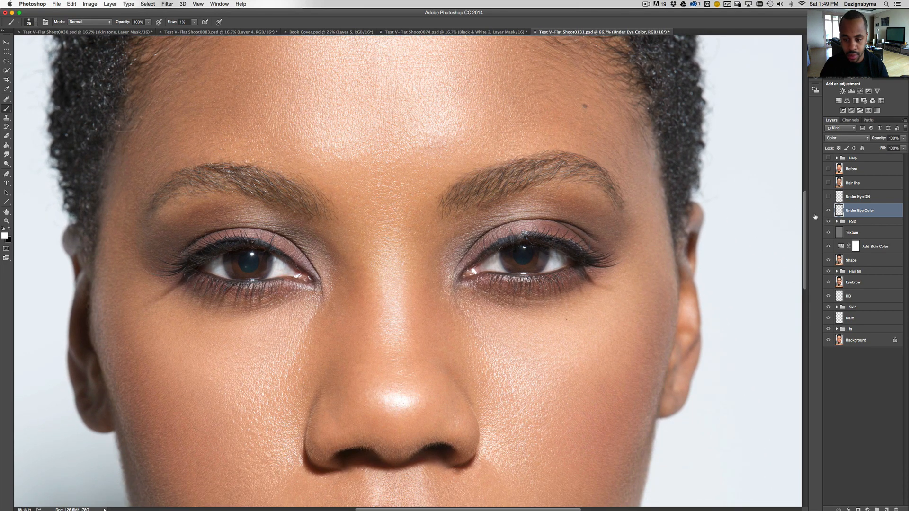
- Make the Under Eye DB layer visible and compare the under-eye area with Under Eye Color off and on
click(873, 199)
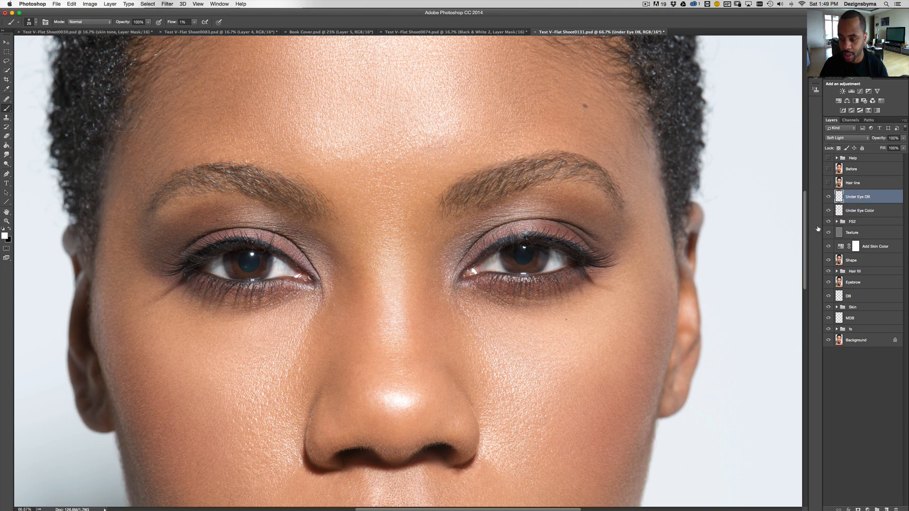
click(875, 212)
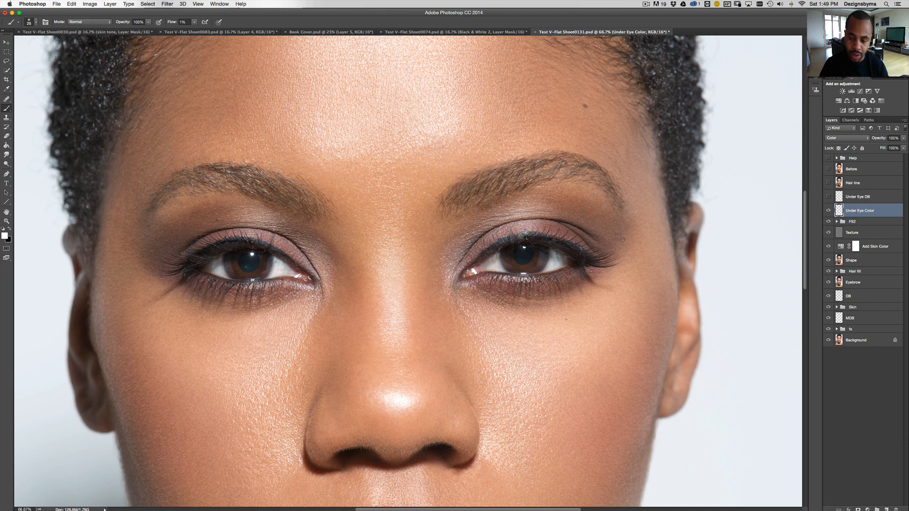
click(828, 197)
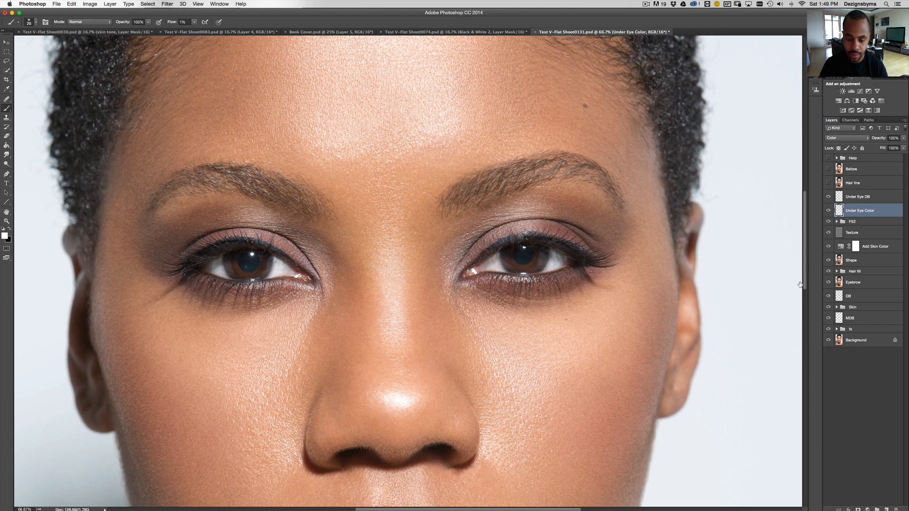
click(828, 210)
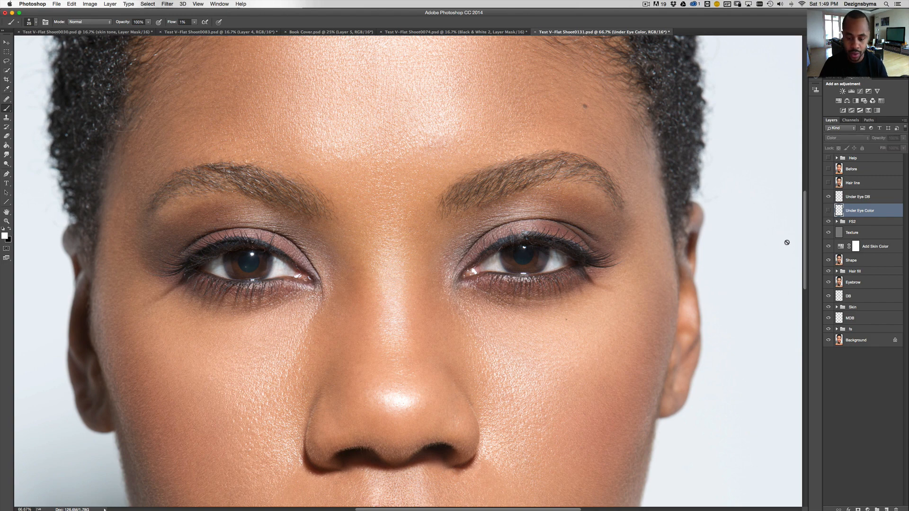
click(827, 211)
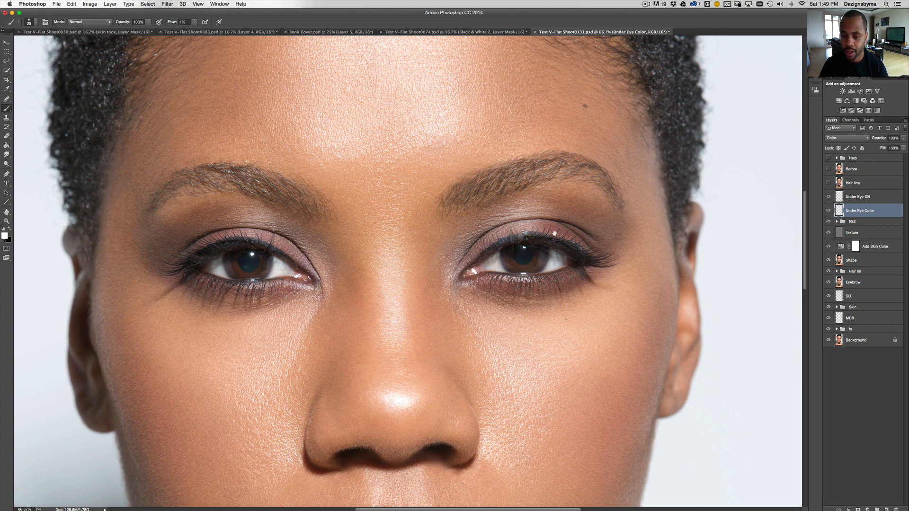
- Make the Hair line layer visible and select it, with the forehead and hairline in view
scroll(550, 304, up, 5)
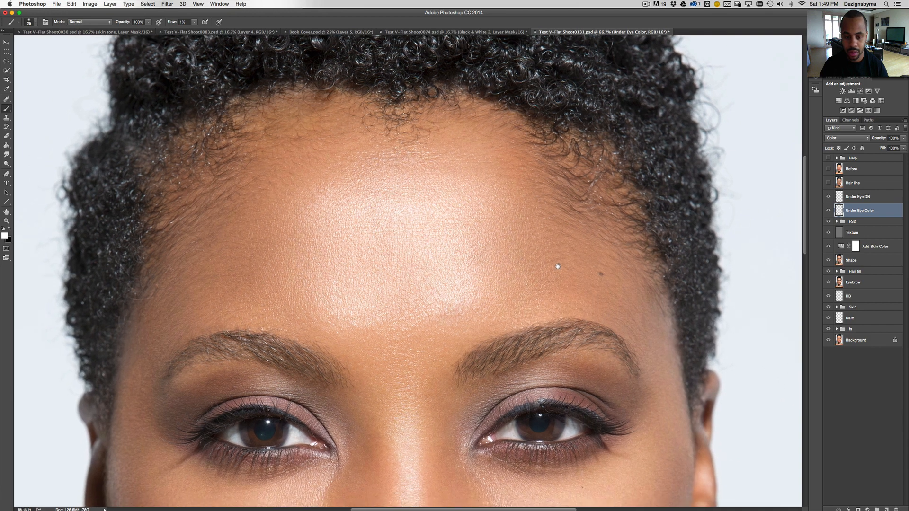
scroll(524, 266, right, 2)
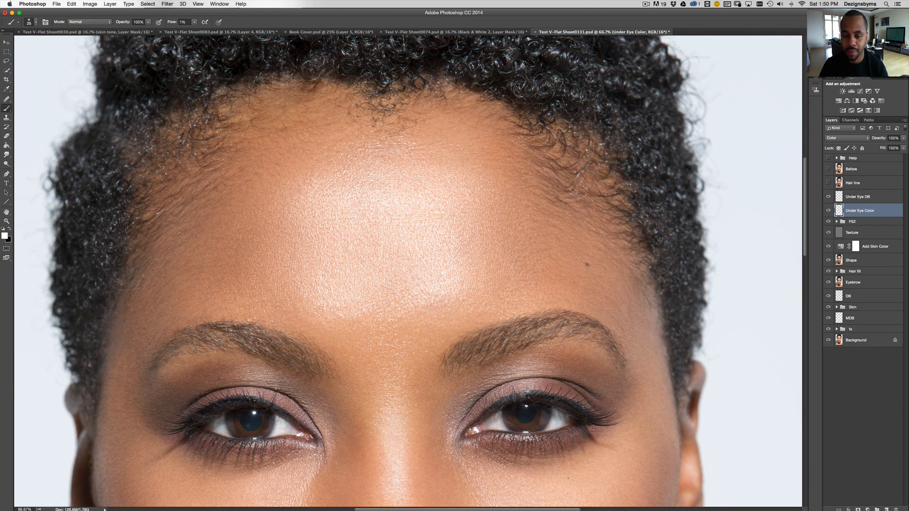
click(828, 182)
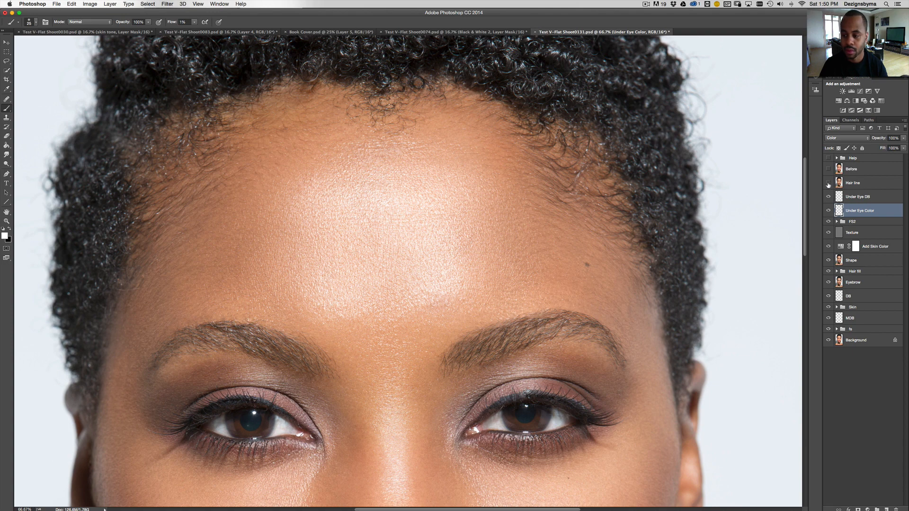
click(861, 185)
- Compare the hair shape and hairline with the Hair line layer off and on at 33.3%
key(super+minus)
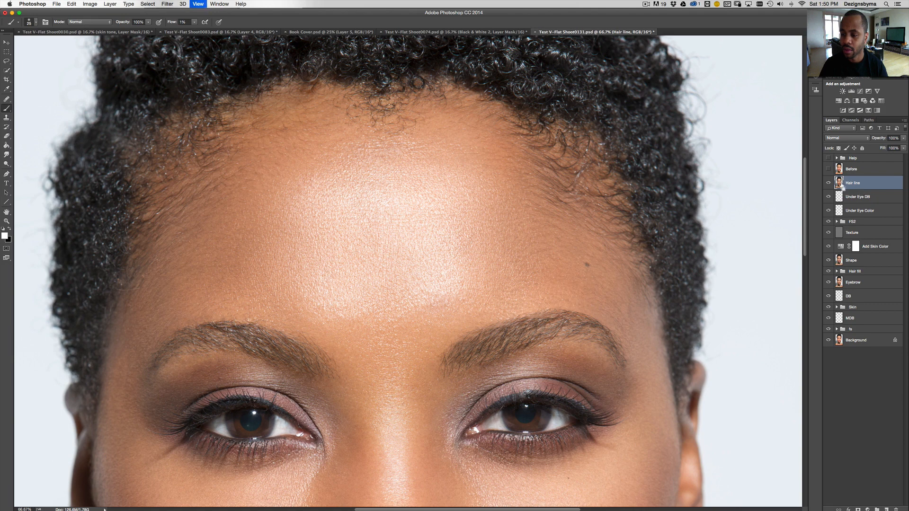
key(super+minus)
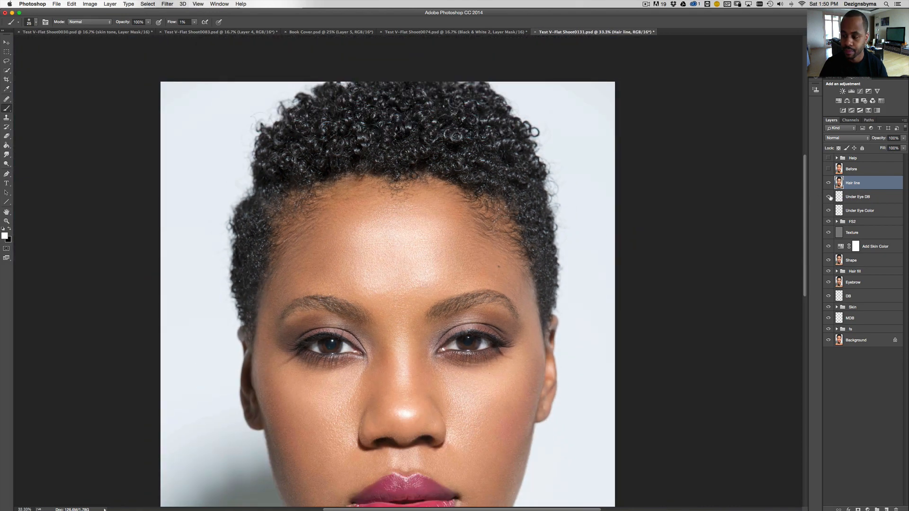
click(828, 183)
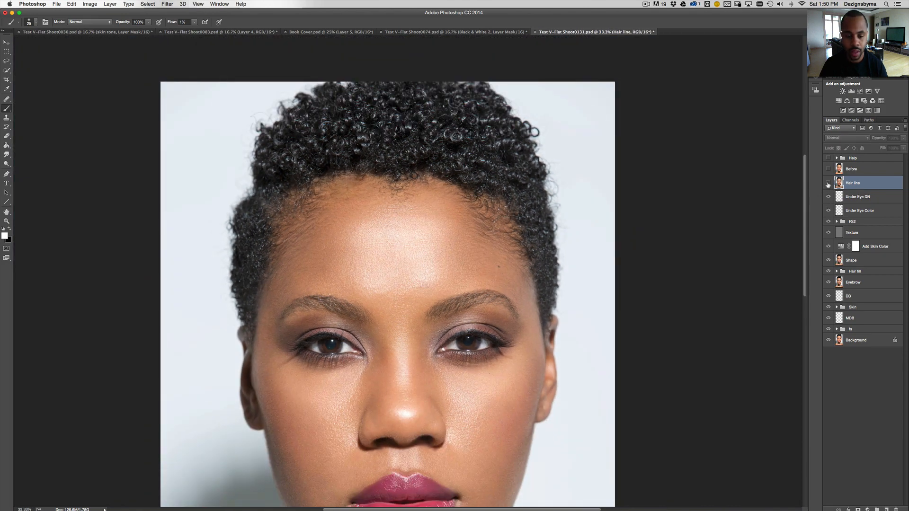
click(827, 183)
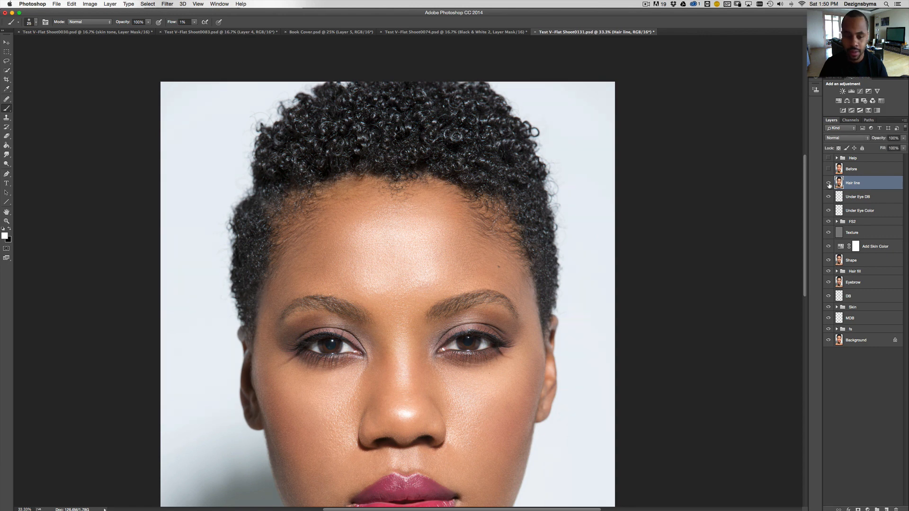
click(828, 184)
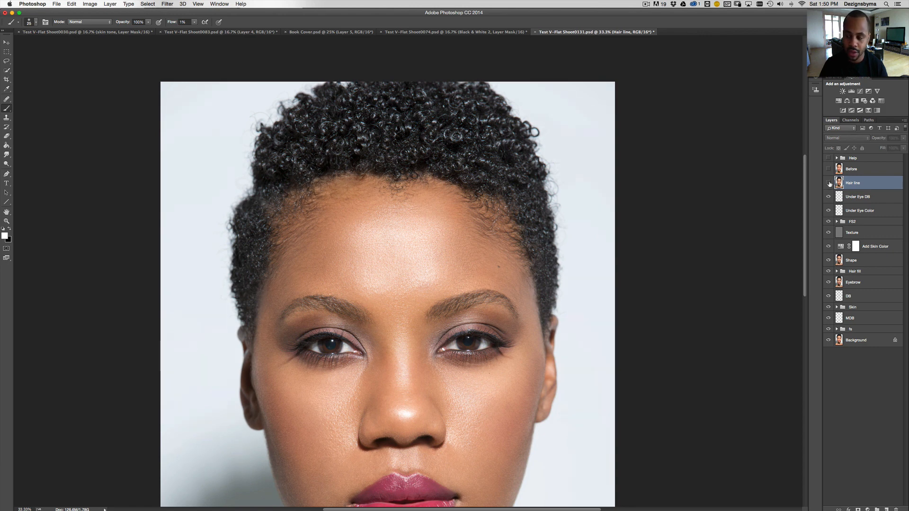
click(827, 183)
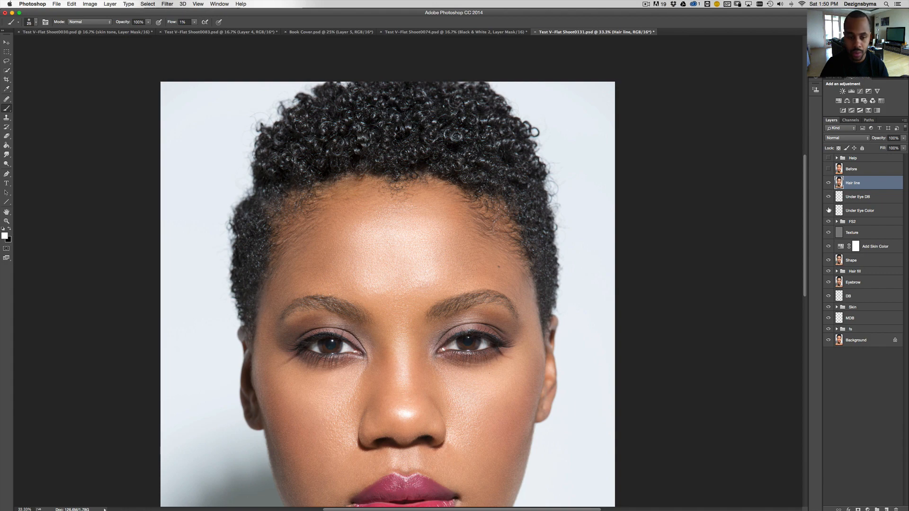
- Examine the full retouched portrait at 16.7% and 25%
key(super+minus)
key(super+minus)
key(super+plus)
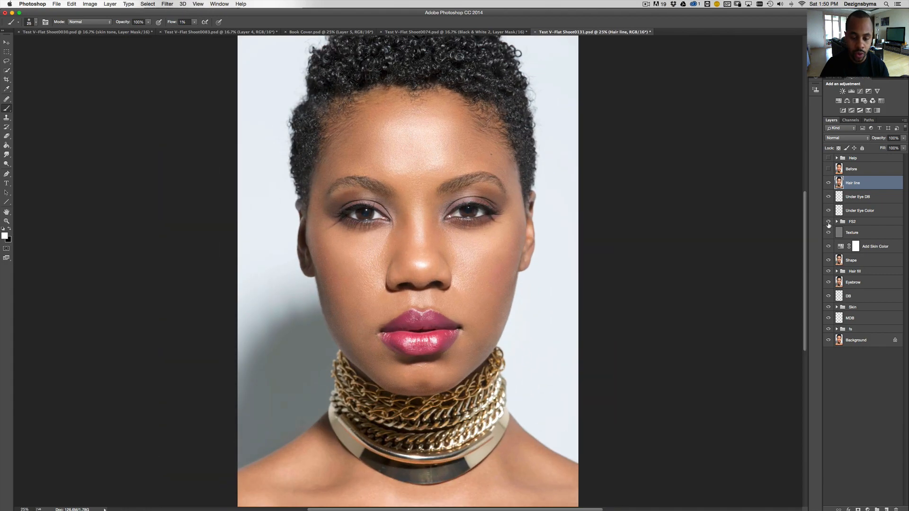
key(super+minus)
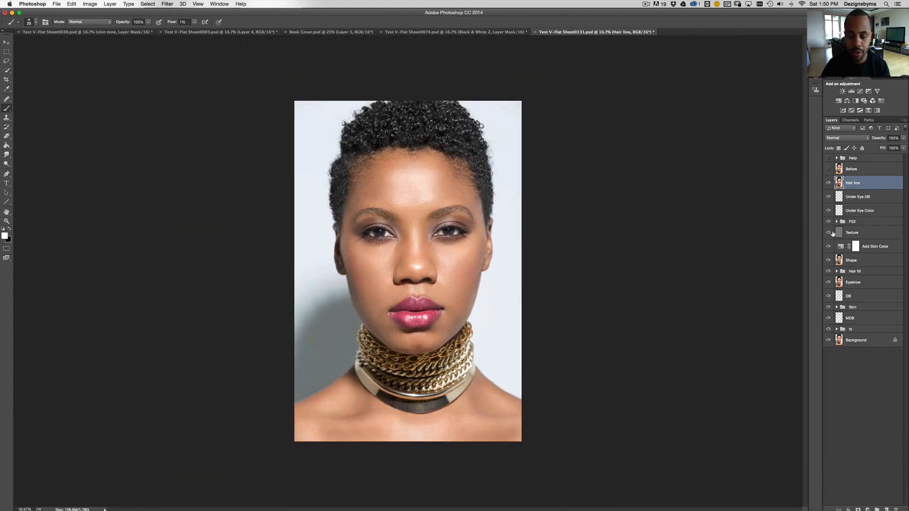
key(super+plus)
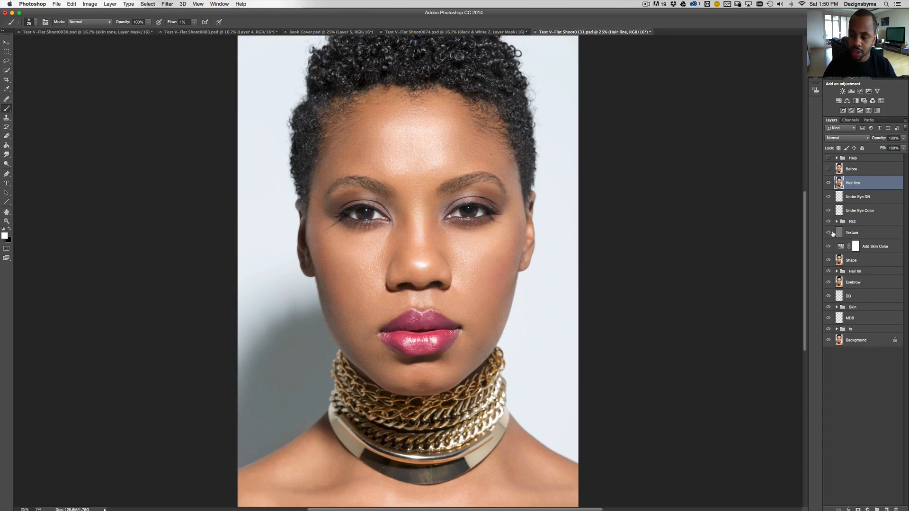